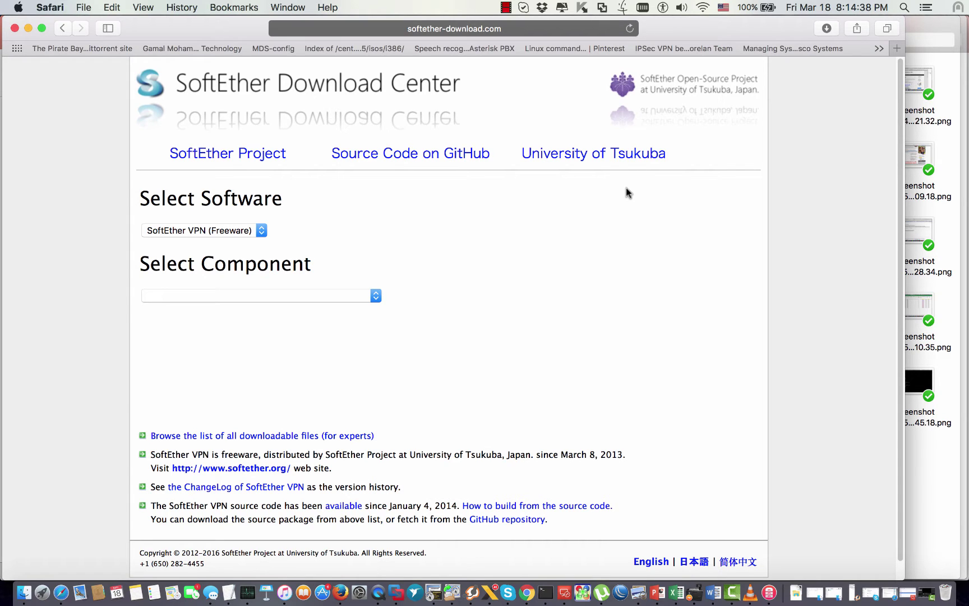
Step: Scroll the Safari page, switch to the Windows Server space, and move Chrome down-right
{"action": "scroll", "coordinate": [558, 244], "scroll_direction": "down", "scroll_amount": 1}
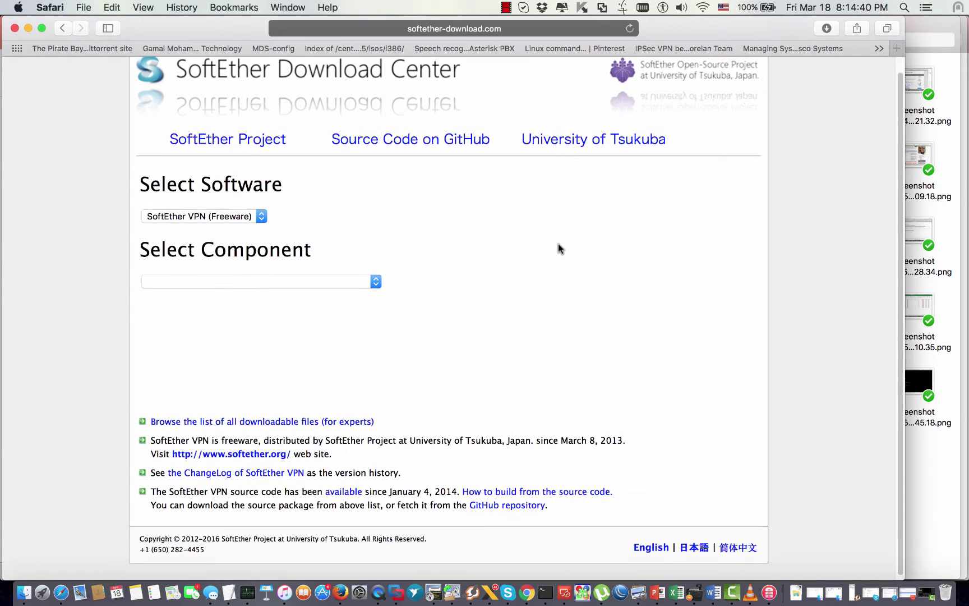
{"action": "key", "text": "ctrl+Right"}
{"action": "left_click_drag", "start_coordinate": [526, 5], "coordinate": [786, 129]}
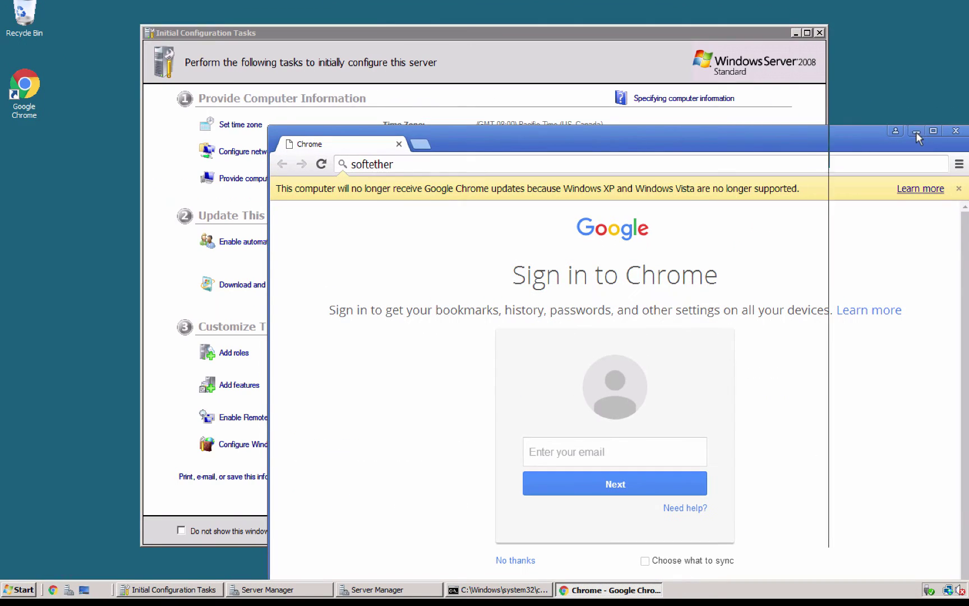
Step: Minimize Chrome and Initial Configuration Tasks, and centre the Command Prompt showing ipconfig IPv4 173.164.168.132
{"action": "left_click", "coordinate": [916, 132]}
{"action": "left_click", "coordinate": [796, 33]}
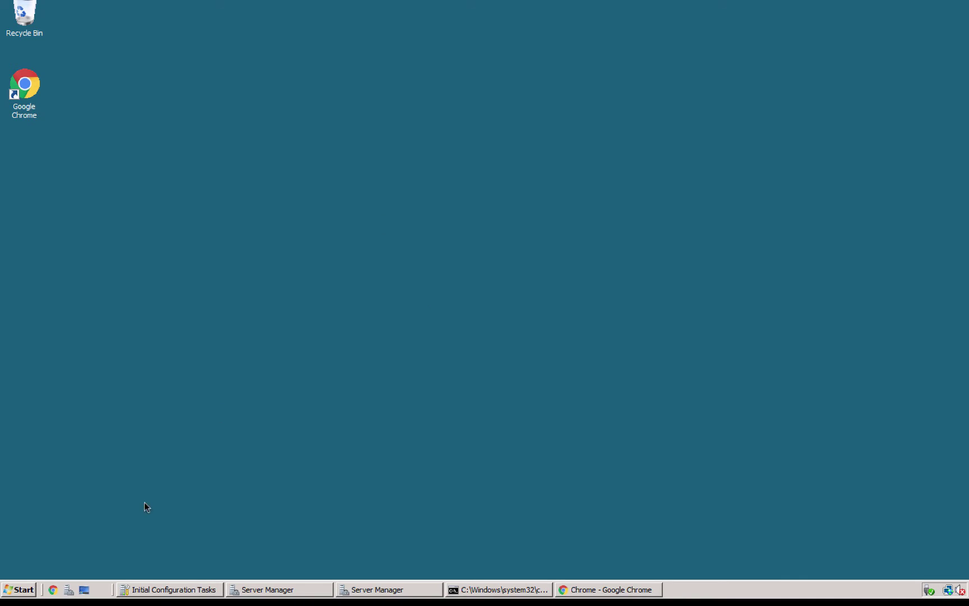
{"action": "left_click", "coordinate": [476, 589]}
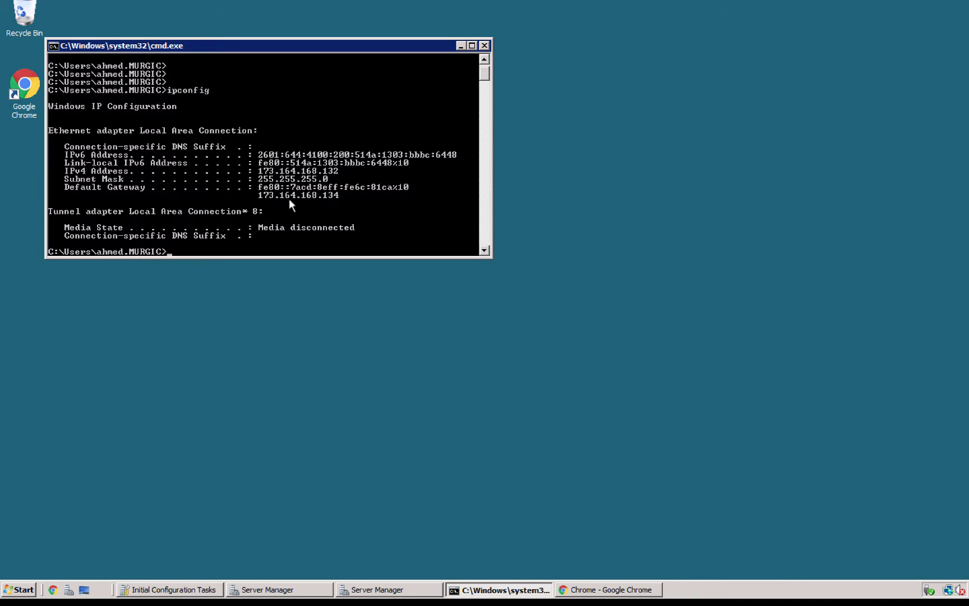
{"action": "key", "text": "ctrl+Left"}
{"action": "key", "text": "ctrl+Right"}
{"action": "left_click_drag", "start_coordinate": [270, 46], "coordinate": [440, 99]}
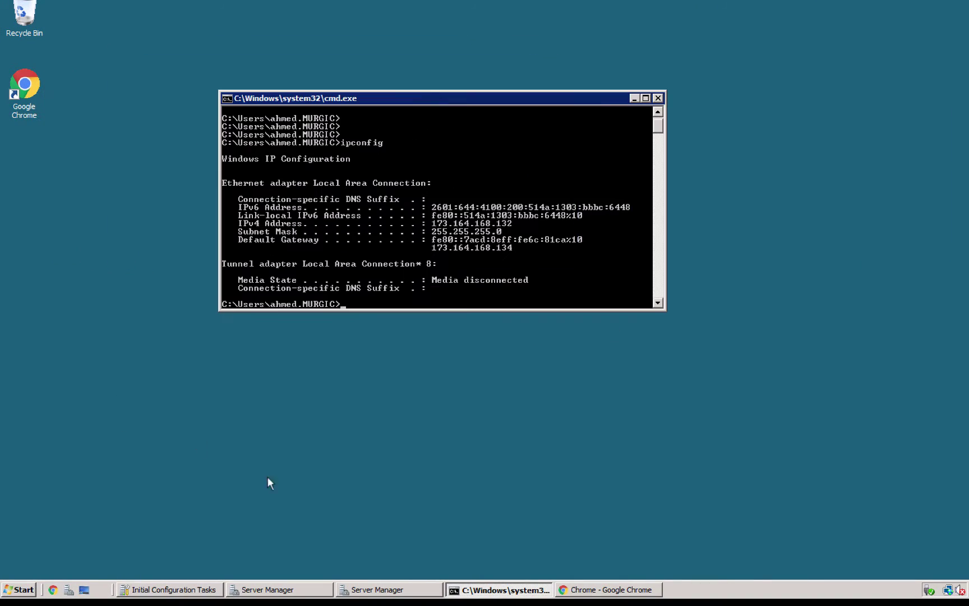
Step: Search Google in Chrome for 'softether vpnserver download'
{"action": "left_click", "coordinate": [605, 594]}
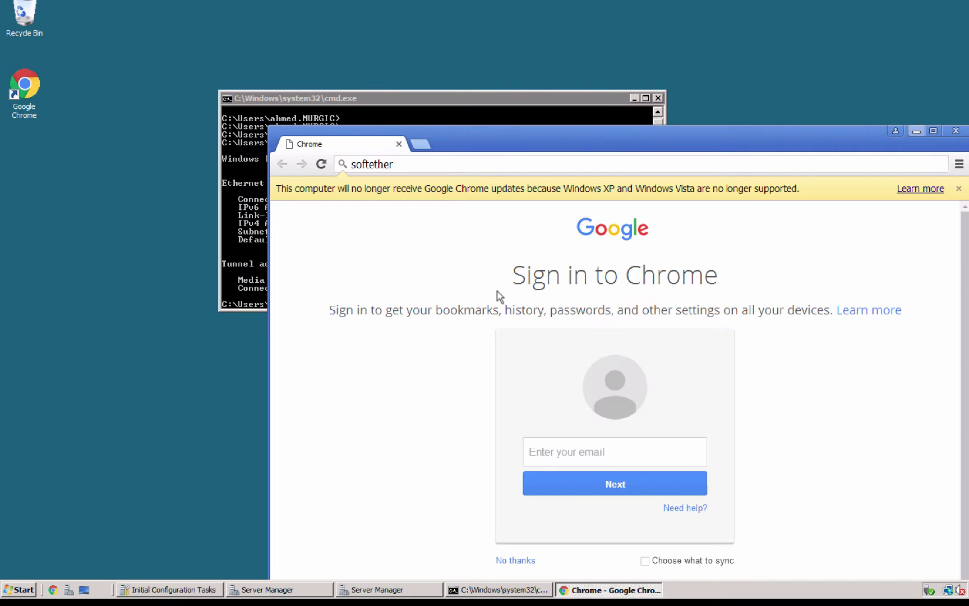
{"action": "left_click", "coordinate": [460, 165]}
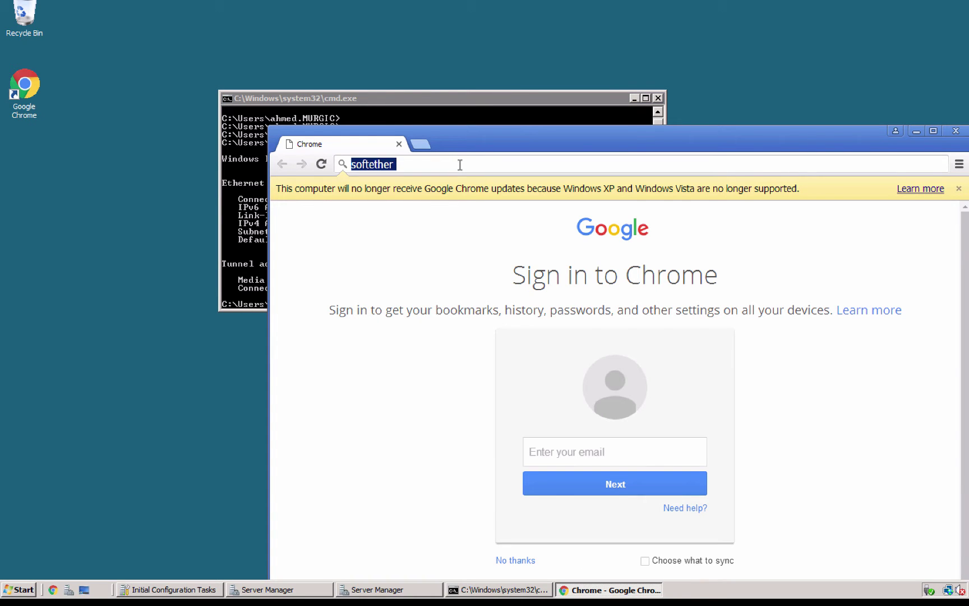
{"action": "key", "text": "End"}
{"action": "type", "text": "vpnserver "}
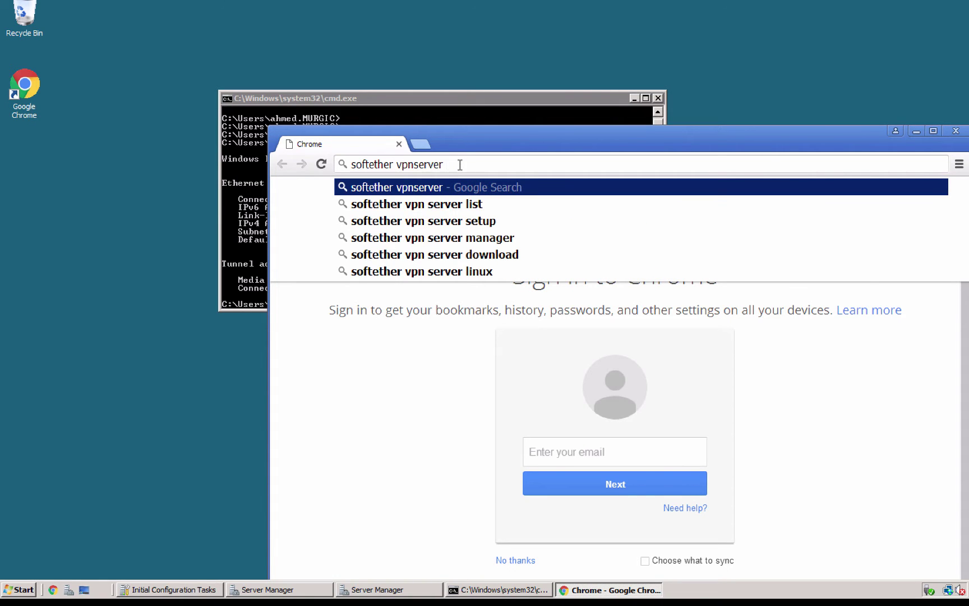
{"action": "type", "text": "donl"}
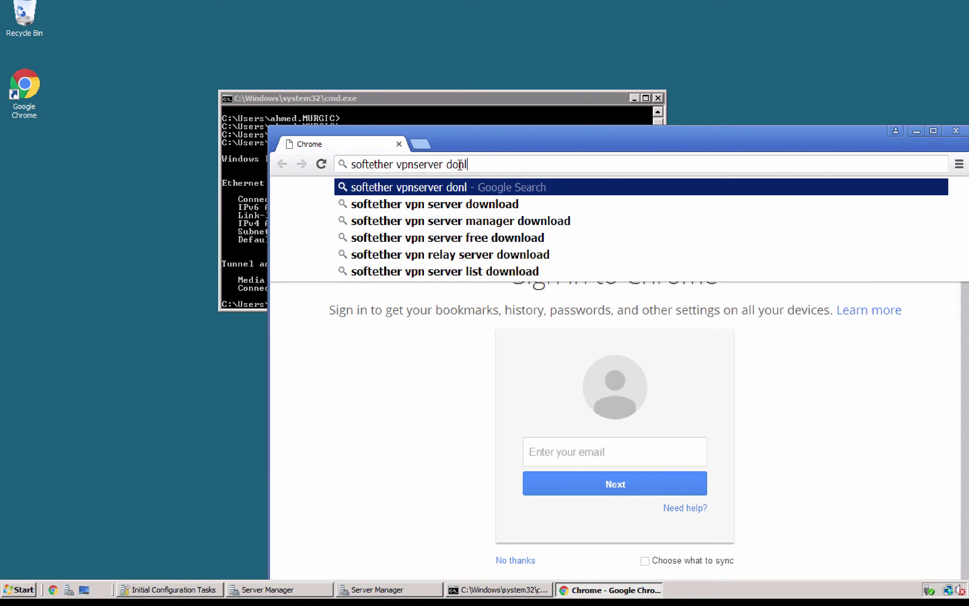
{"action": "key", "text": "BackSpace"}
{"action": "key", "text": "BackSpace"}
{"action": "type", "text": "wnload"}
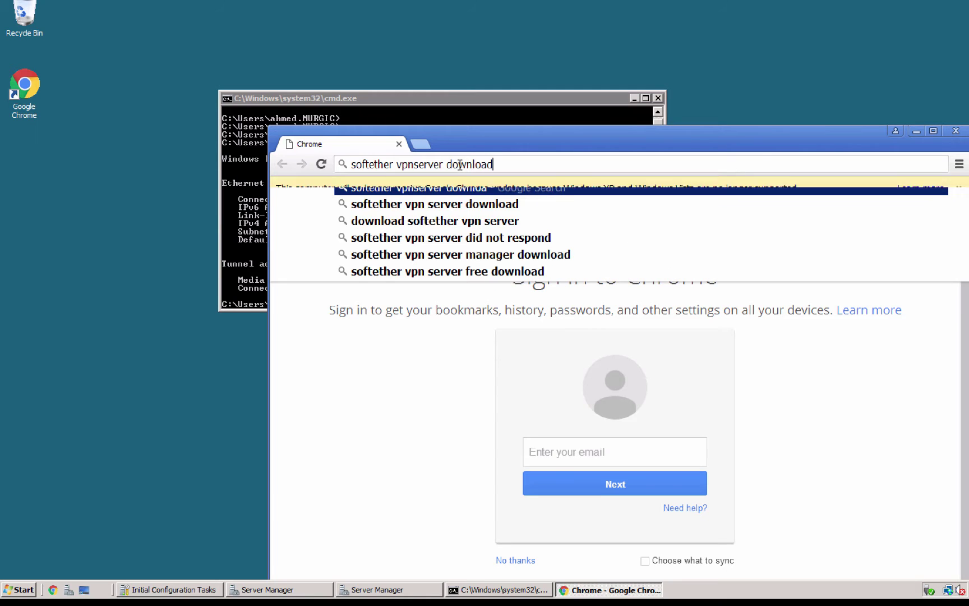
{"action": "key", "text": "Return"}
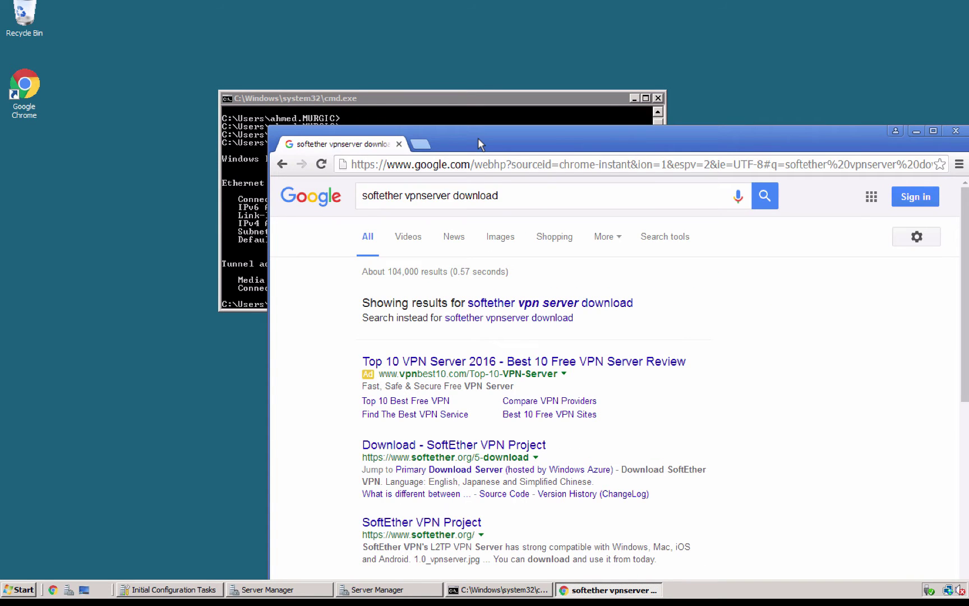
Step: Maximize Chrome and replace the search query with 'softether download'
{"action": "double_click", "coordinate": [478, 137]}
{"action": "left_click", "coordinate": [180, 53]}
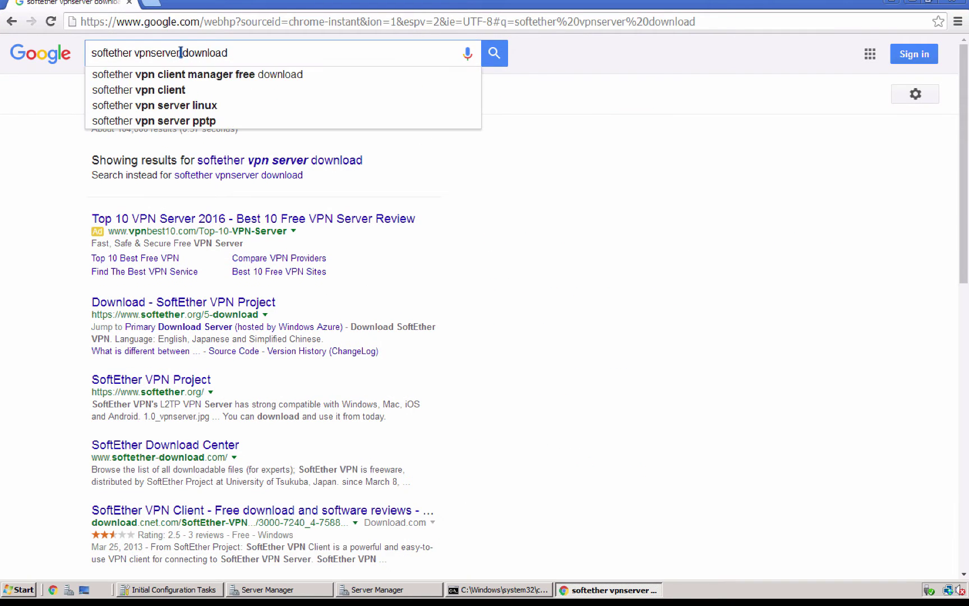
{"action": "triple_click", "coordinate": [181, 52]}
{"action": "type", "text": "softe"}
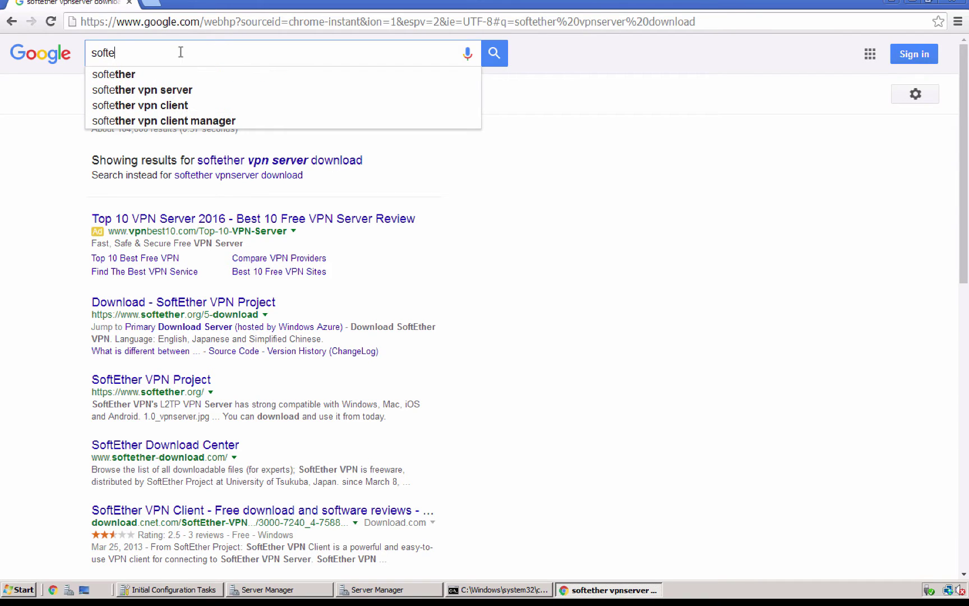
{"action": "type", "text": "ther download"}
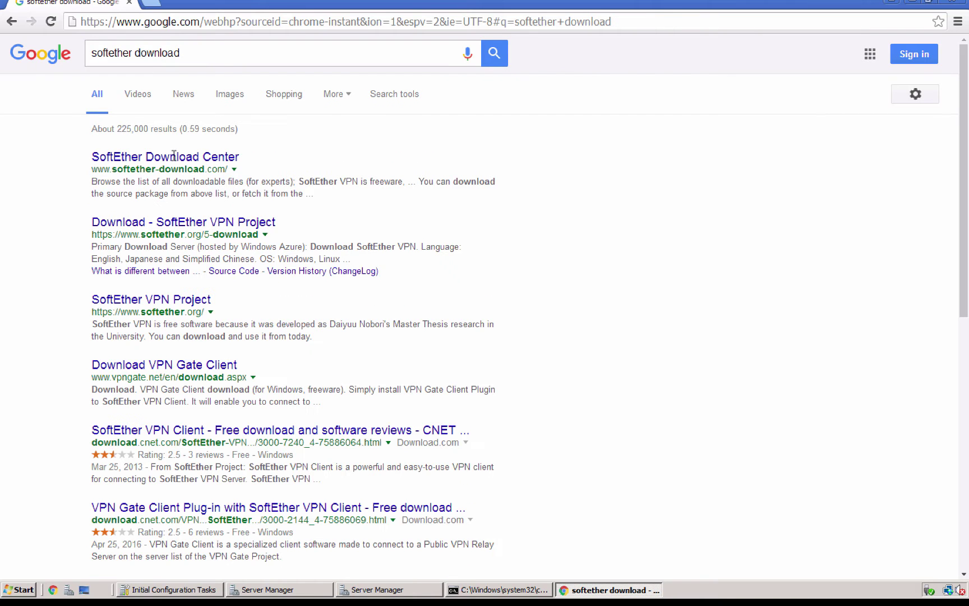
Step: In the SoftEther Download Center, keep SoftEther VPN (Freeware) and choose the VPN Server component on the Windows platform
{"action": "left_click", "coordinate": [174, 157]}
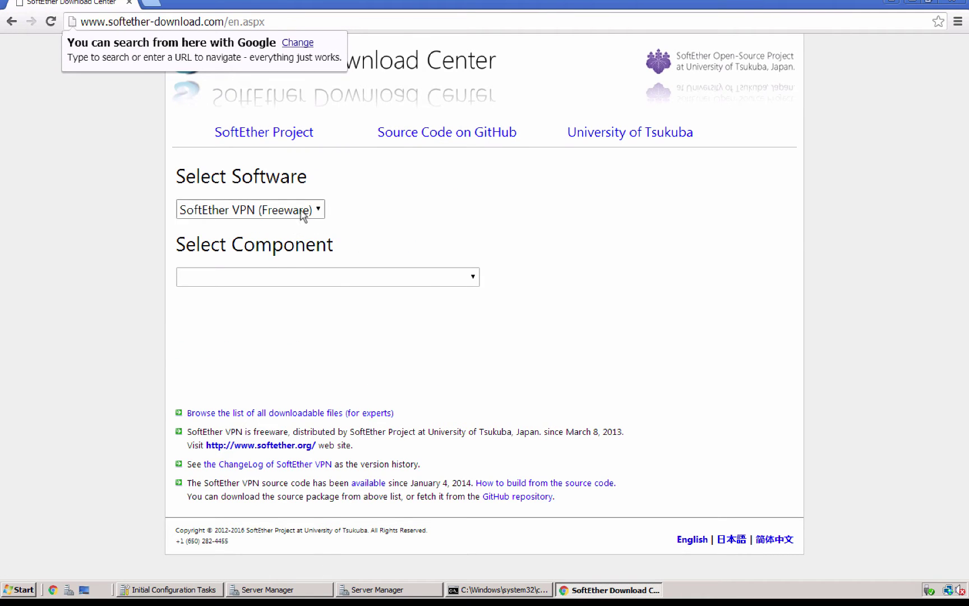
{"action": "left_click", "coordinate": [303, 216]}
{"action": "left_click", "coordinate": [304, 215]}
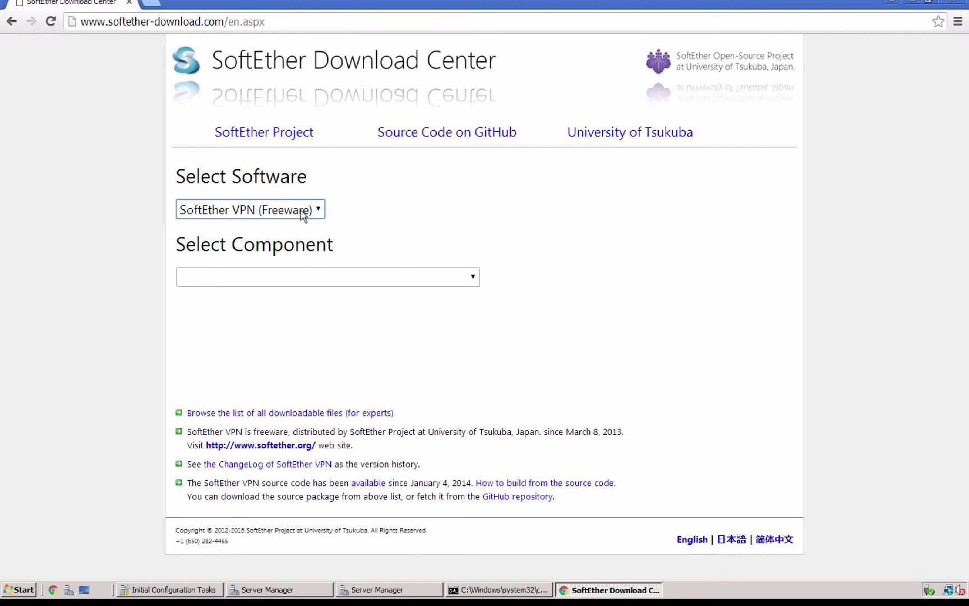
{"action": "left_click", "coordinate": [437, 276]}
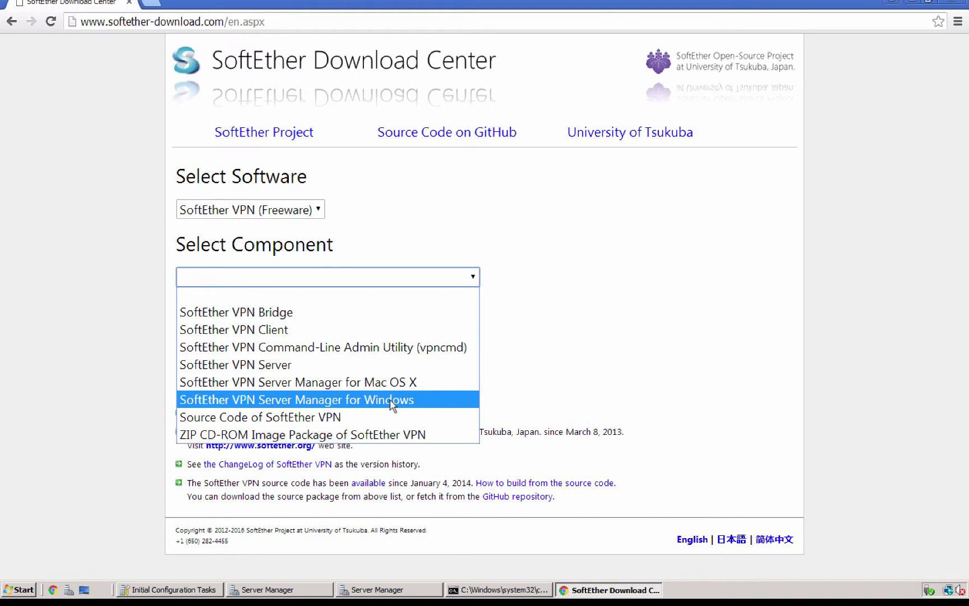
{"action": "left_click", "coordinate": [267, 370]}
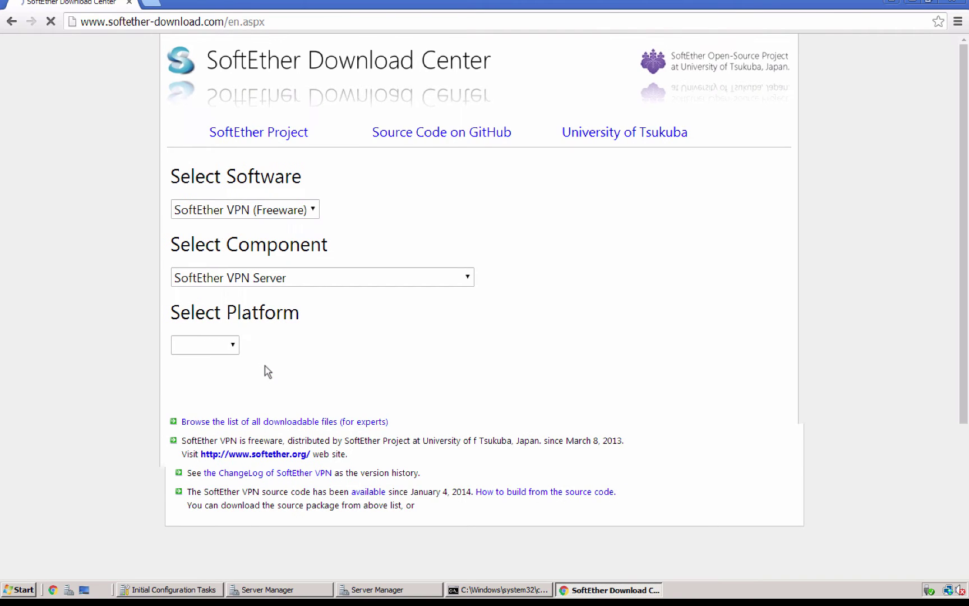
{"action": "left_click", "coordinate": [231, 346]}
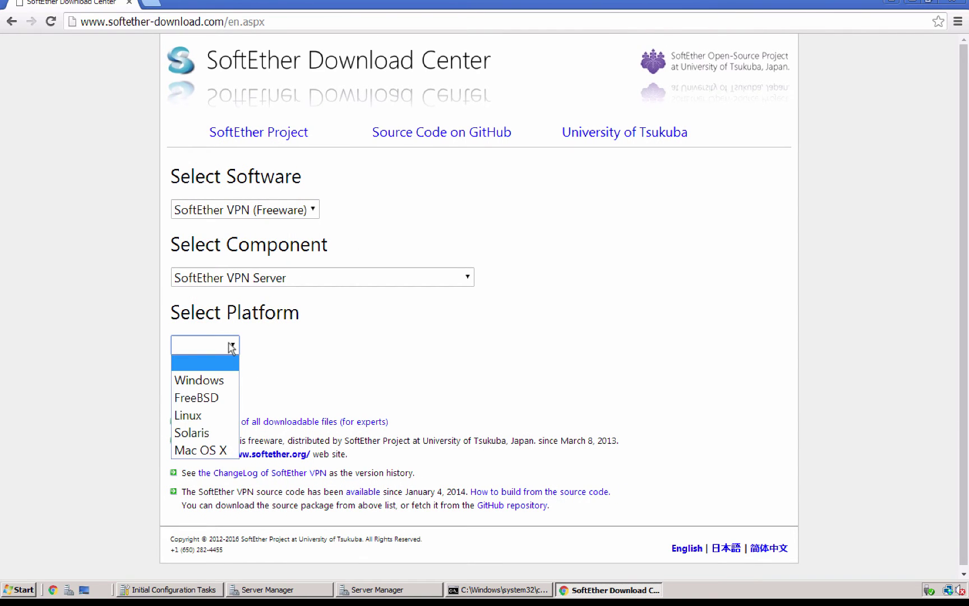
{"action": "left_click", "coordinate": [195, 382]}
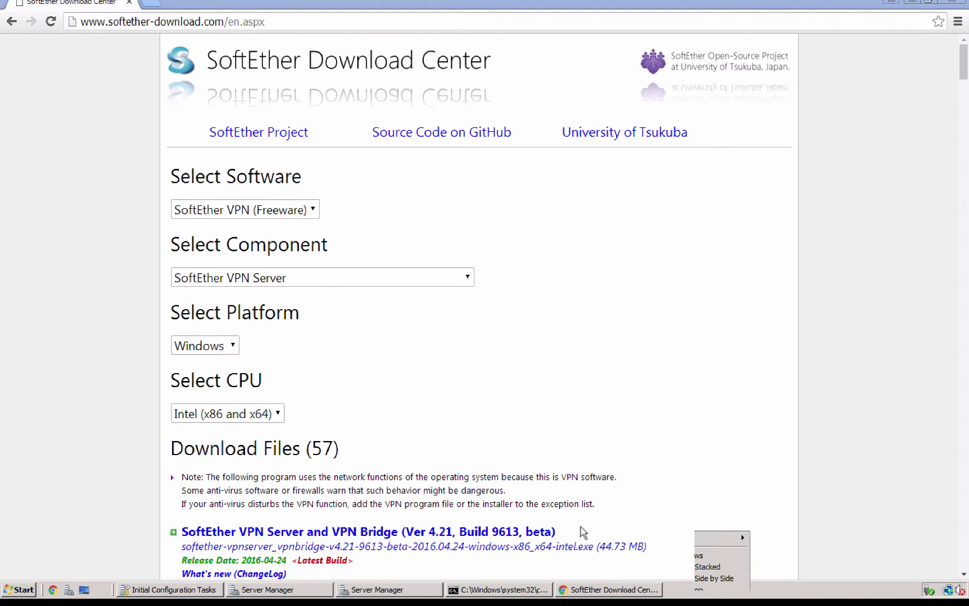
{"action": "right_click", "coordinate": [697, 594]}
Step: Confirm in Computer properties that the server runs 64-bit Windows Server Standard, then return to the download page
{"action": "left_click", "coordinate": [729, 541]}
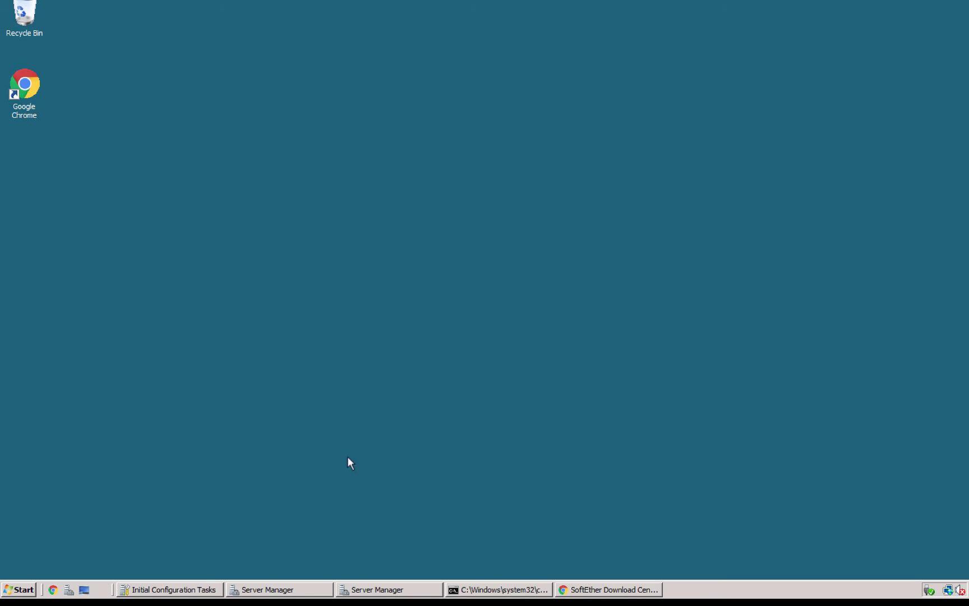
{"action": "left_click", "coordinate": [14, 590]}
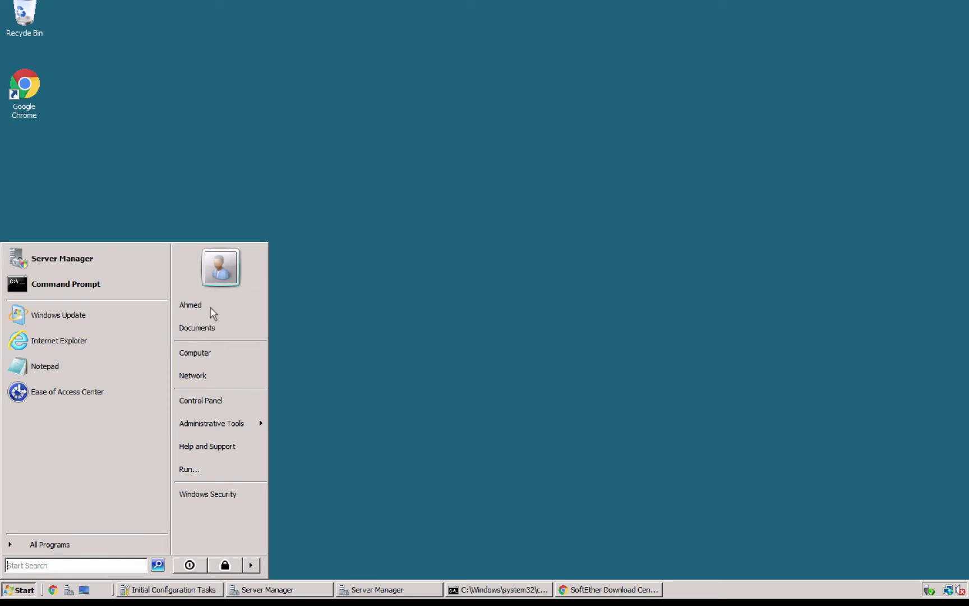
{"action": "right_click", "coordinate": [212, 355]}
{"action": "left_click", "coordinate": [233, 459]}
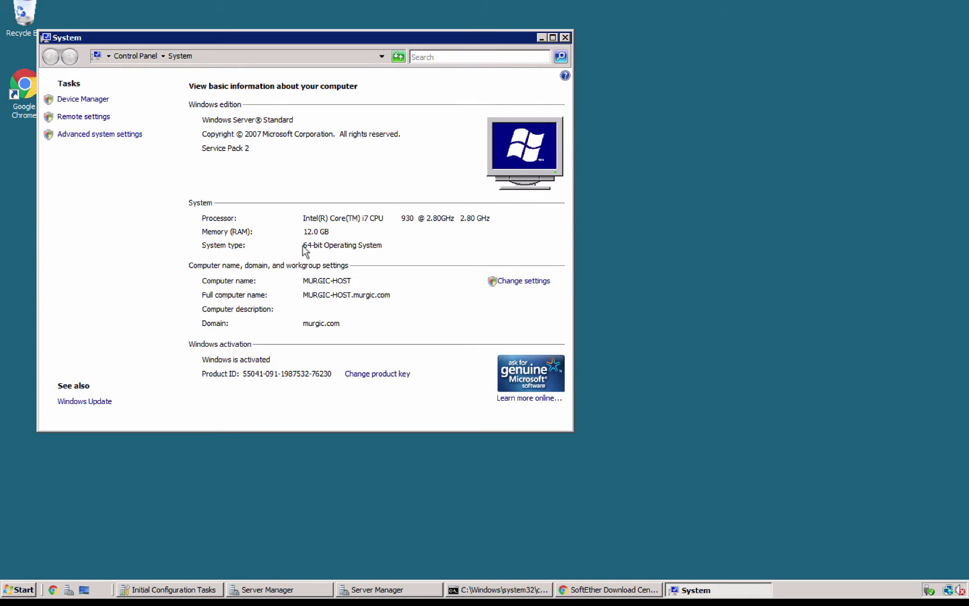
{"action": "left_click", "coordinate": [585, 583]}
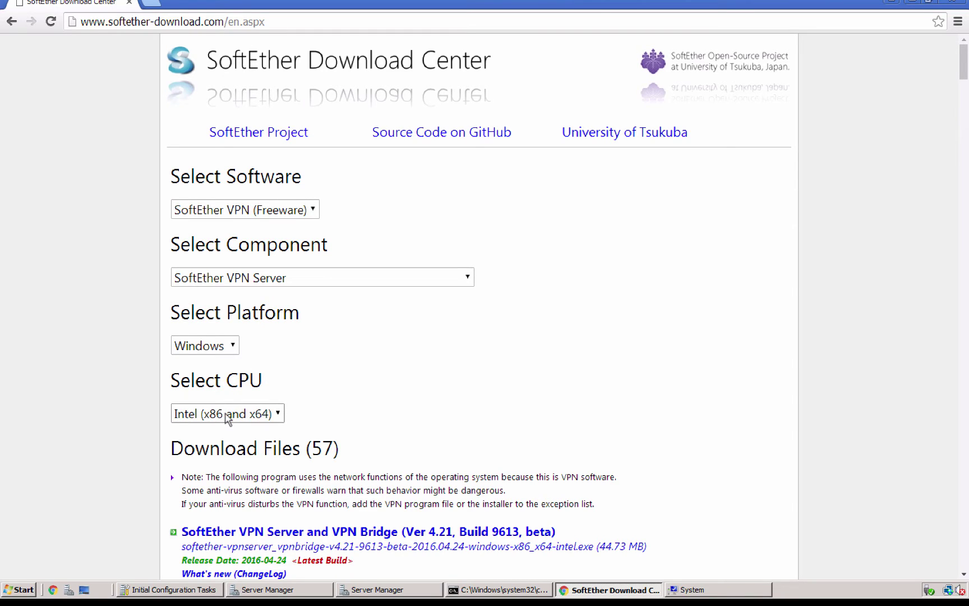
Step: Keep the Intel (x86 and x64) CPU and download the Ver 4.20 Build 9608 rtm installer
{"action": "left_click", "coordinate": [223, 414]}
{"action": "left_click", "coordinate": [226, 418]}
{"action": "scroll", "coordinate": [677, 362], "scroll_direction": "down", "scroll_amount": 3}
{"action": "scroll", "coordinate": [677, 362], "scroll_direction": "down", "scroll_amount": 6}
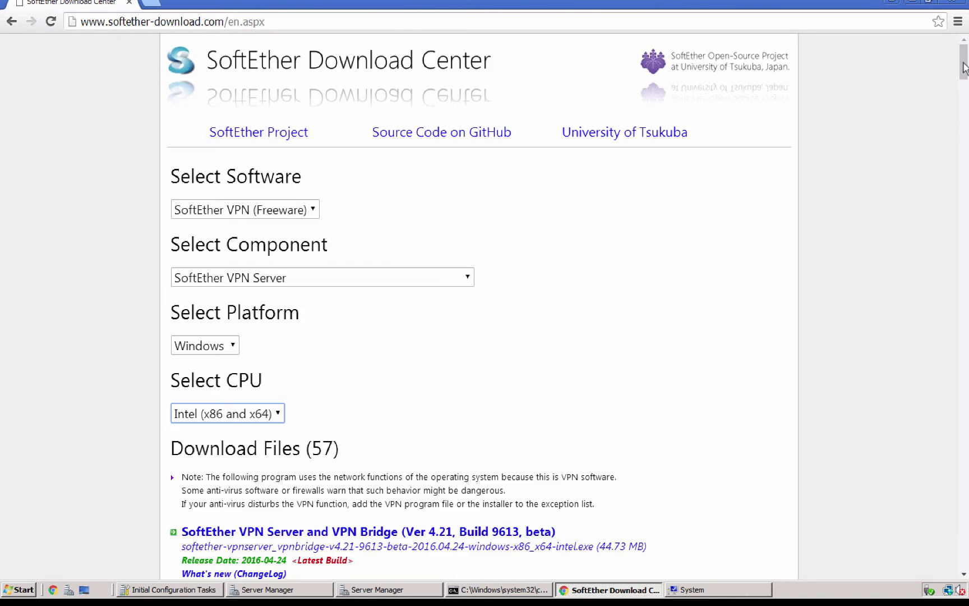
{"action": "left_click_drag", "start_coordinate": [963, 66], "coordinate": [963, 87]}
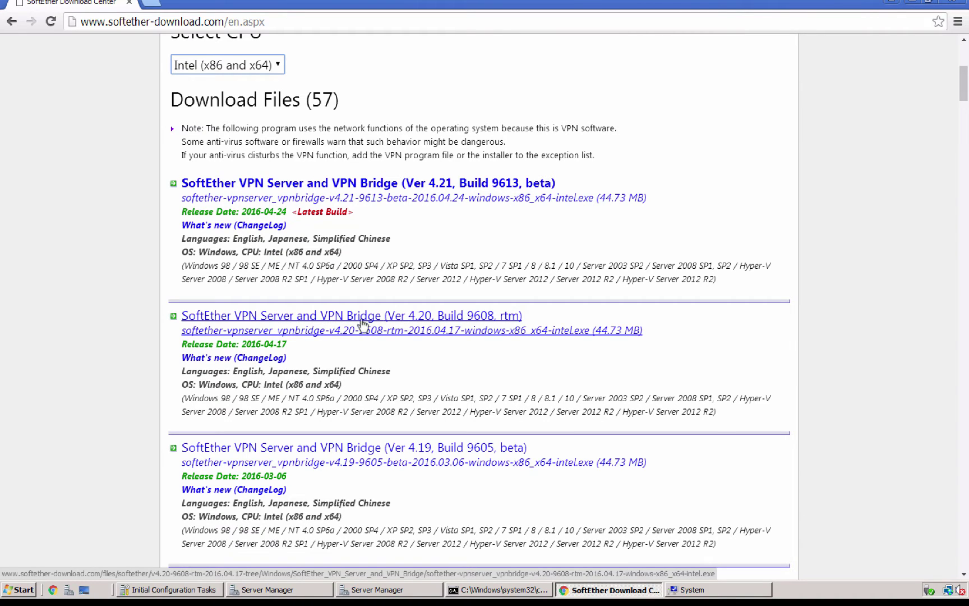
{"action": "left_click", "coordinate": [396, 319]}
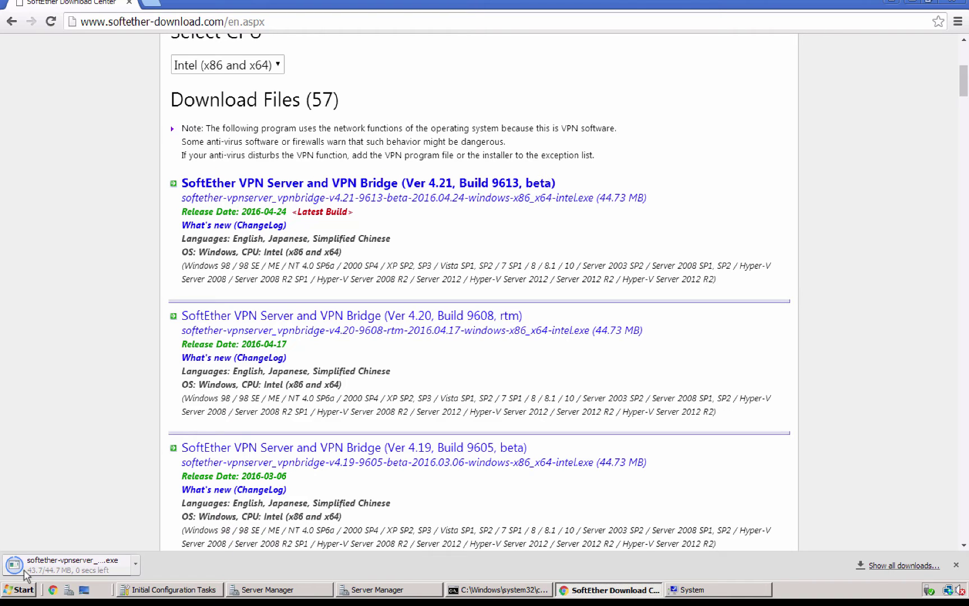
Step: Run the downloaded SoftEther VPN 4.20.9608 installer, allowing it past the security warning
{"action": "left_click", "coordinate": [75, 567]}
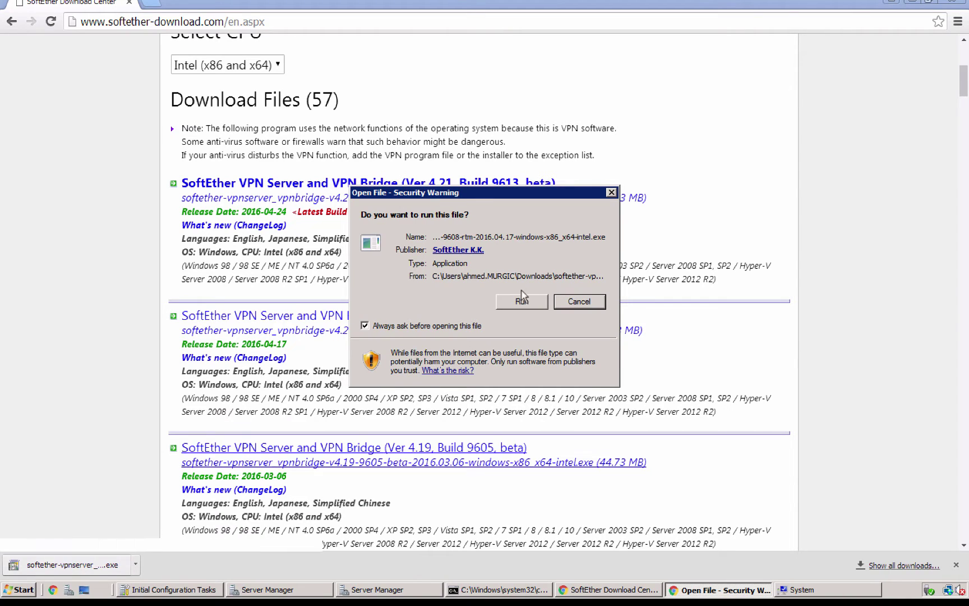
{"action": "left_click", "coordinate": [521, 302]}
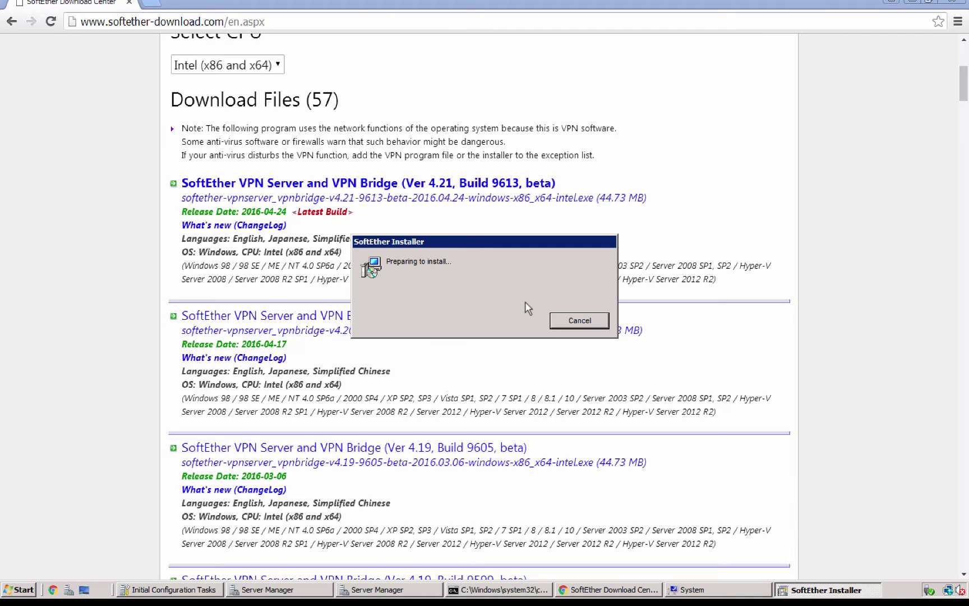
{"action": "key", "text": "ctrl+Left"}
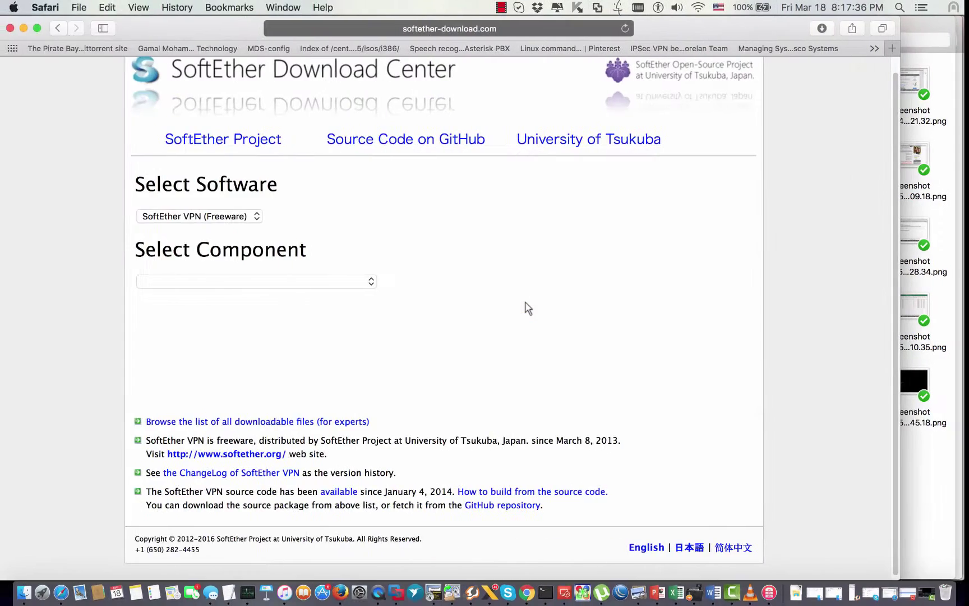
{"action": "key", "text": "ctrl+Right"}
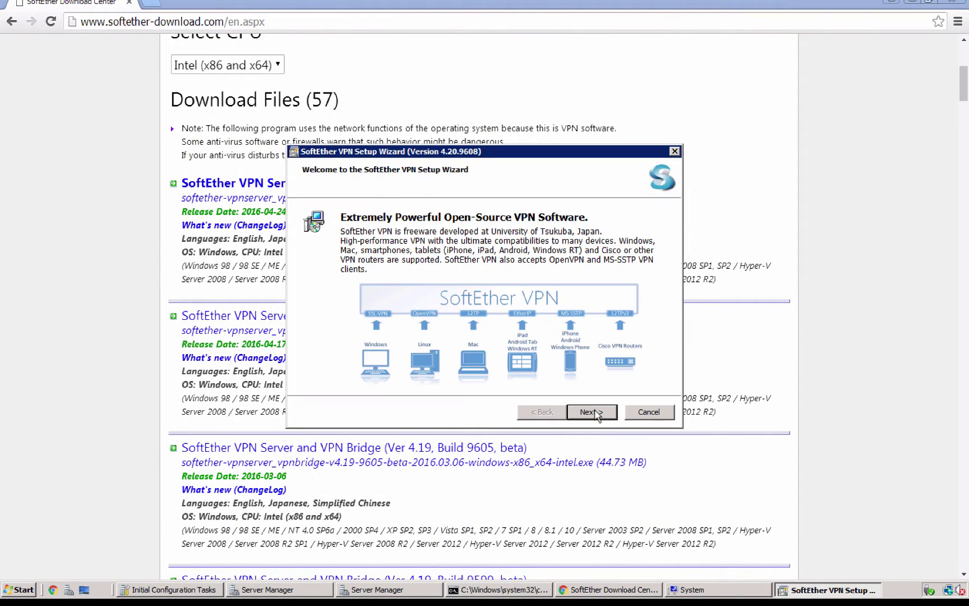
Step: Install SoftEther VPN Server, accepting the EULA and keeping the default install directory
{"action": "left_click", "coordinate": [593, 412]}
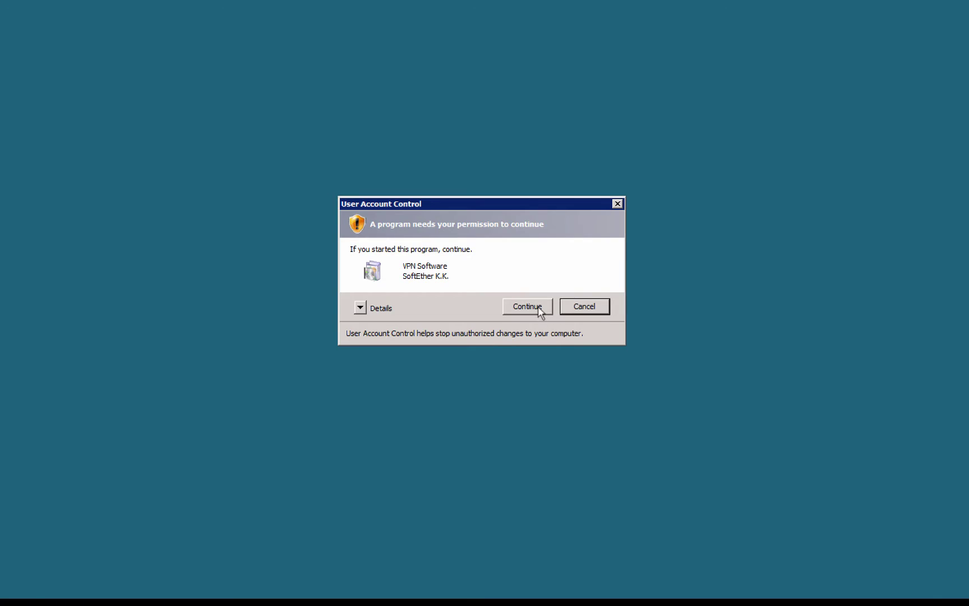
{"action": "left_click", "coordinate": [537, 308]}
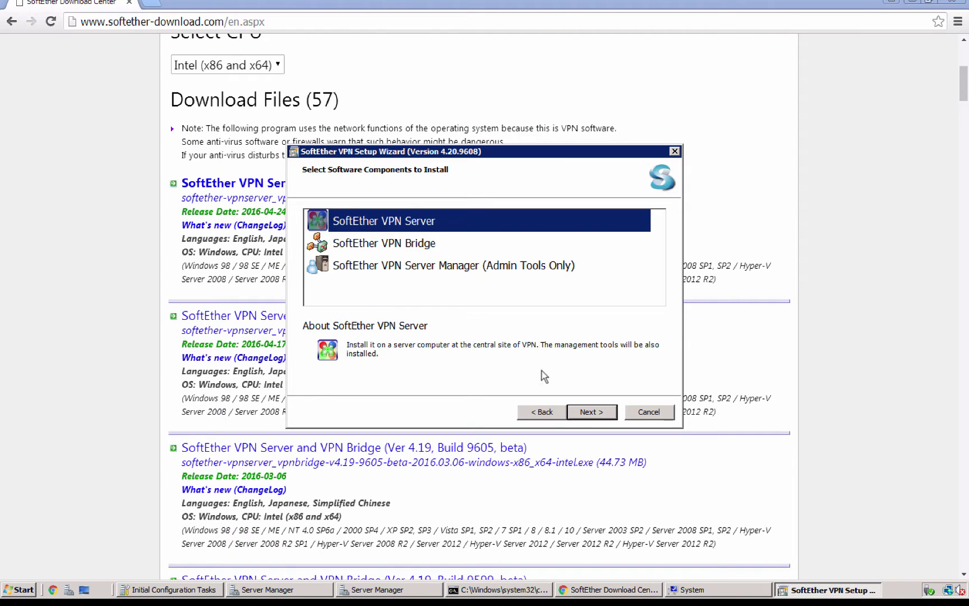
{"action": "left_click", "coordinate": [589, 413]}
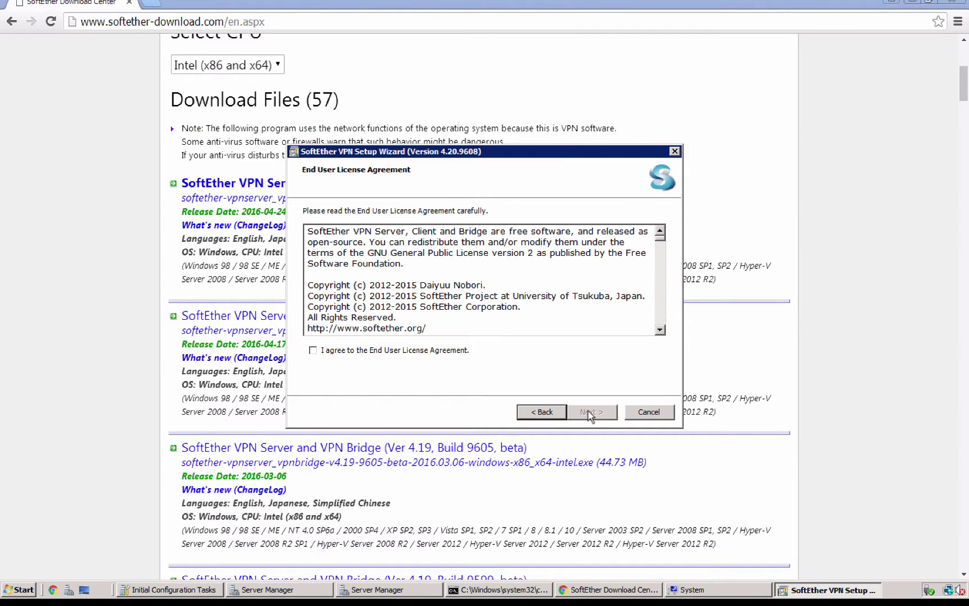
{"action": "left_click", "coordinate": [429, 350]}
{"action": "left_click", "coordinate": [595, 413]}
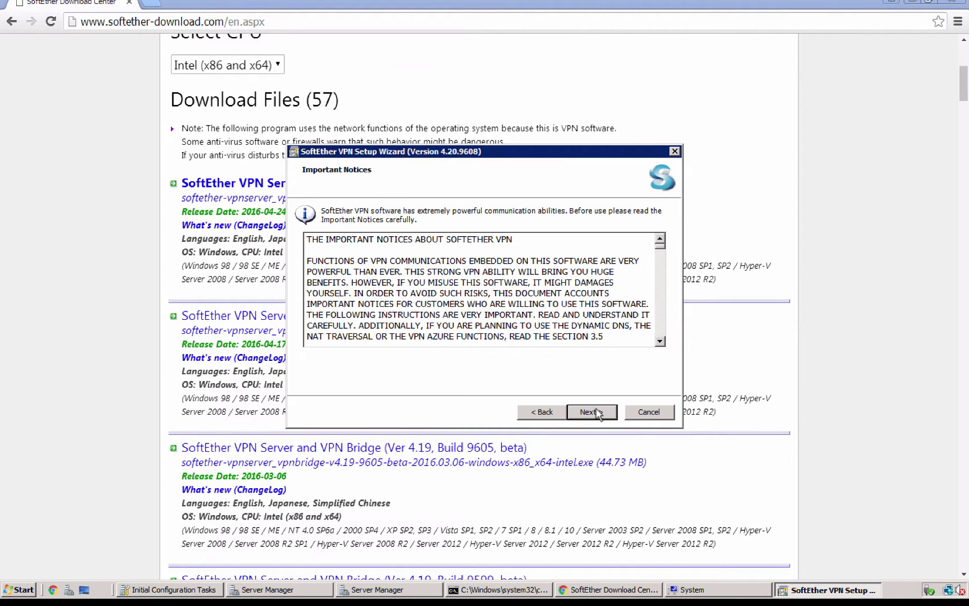
{"action": "left_click", "coordinate": [596, 412]}
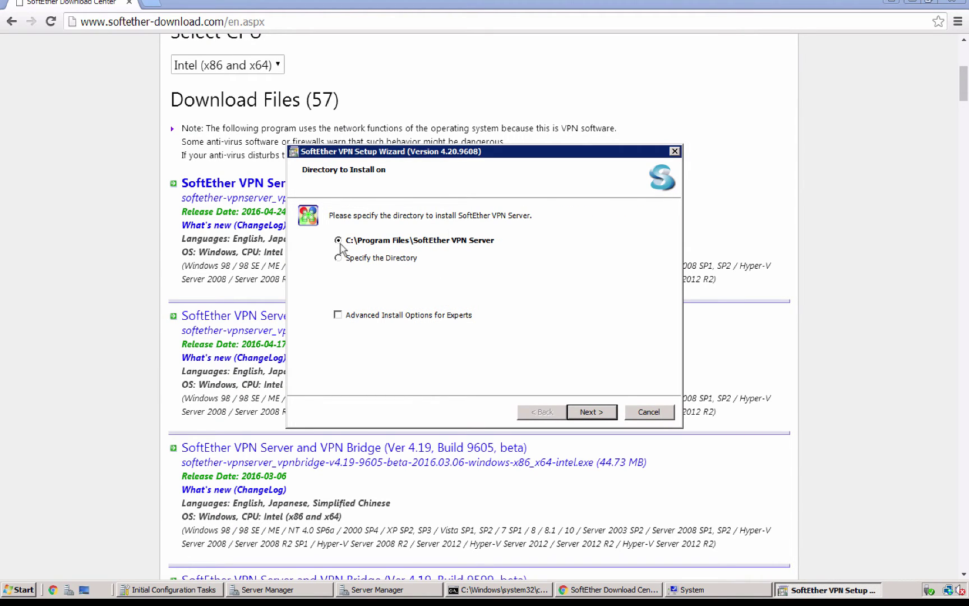
{"action": "left_click", "coordinate": [594, 414]}
{"action": "left_click", "coordinate": [592, 413]}
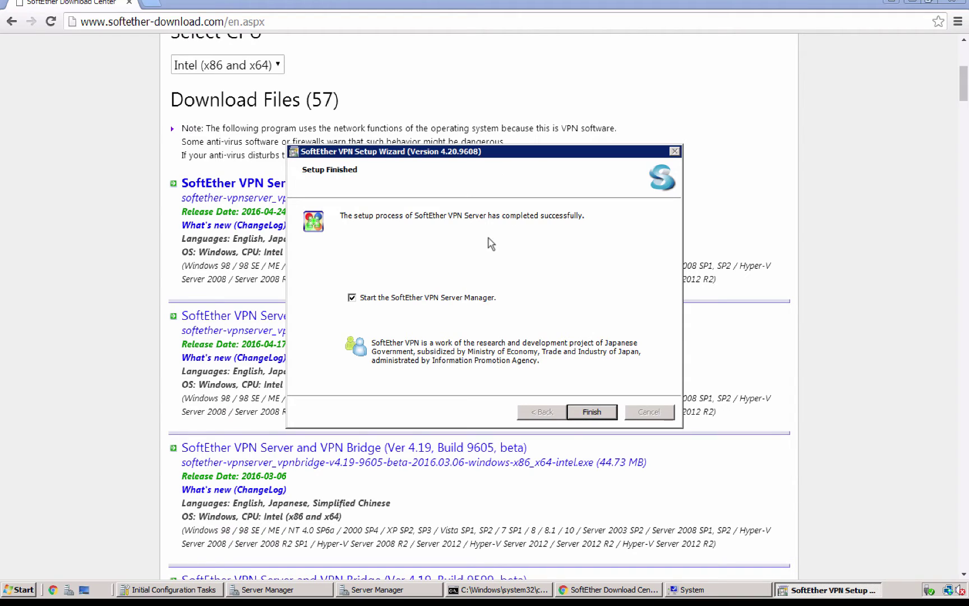
Step: Finish the setup wizard and launch SoftEther VPN Server Manager from its desktop shortcut
{"action": "left_click", "coordinate": [595, 413]}
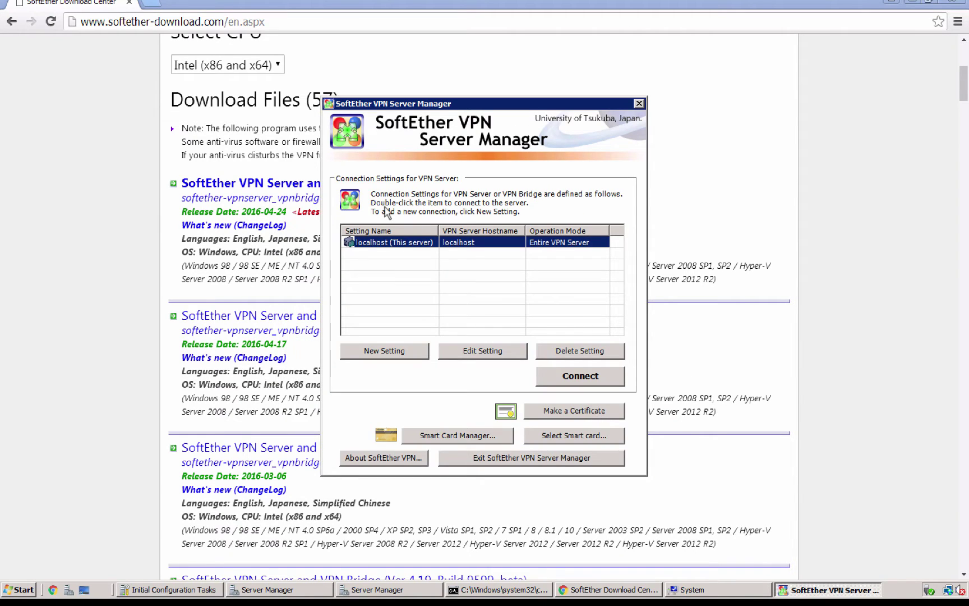
{"action": "left_click_drag", "start_coordinate": [463, 104], "coordinate": [543, 134]}
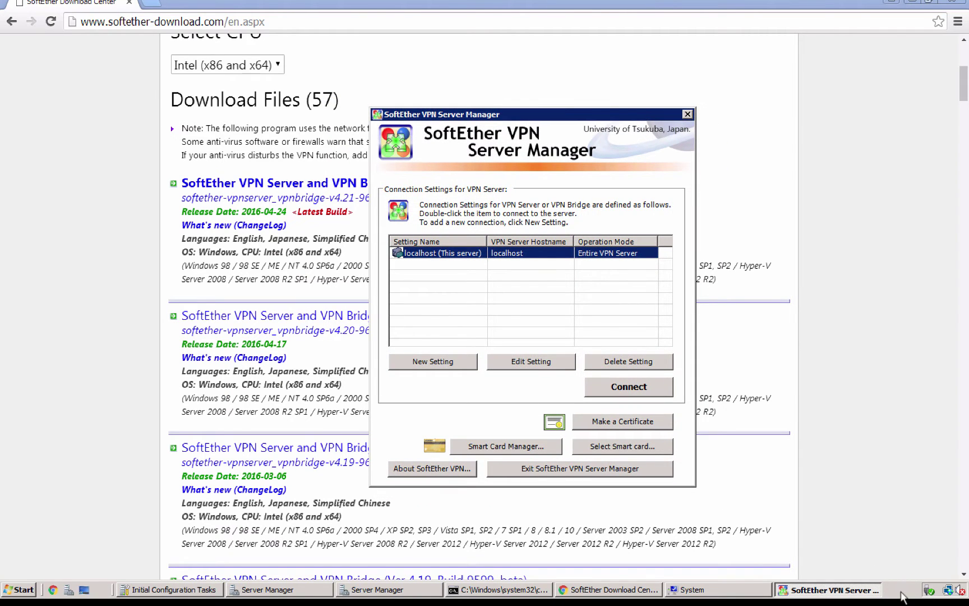
{"action": "right_click", "coordinate": [901, 596]}
{"action": "left_click", "coordinate": [864, 534]}
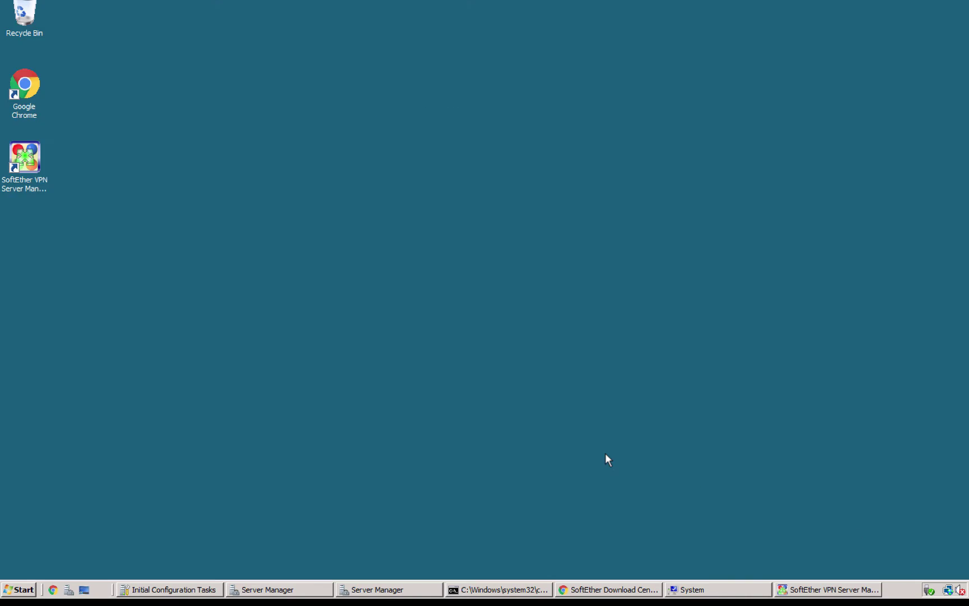
{"action": "left_click", "coordinate": [25, 158]}
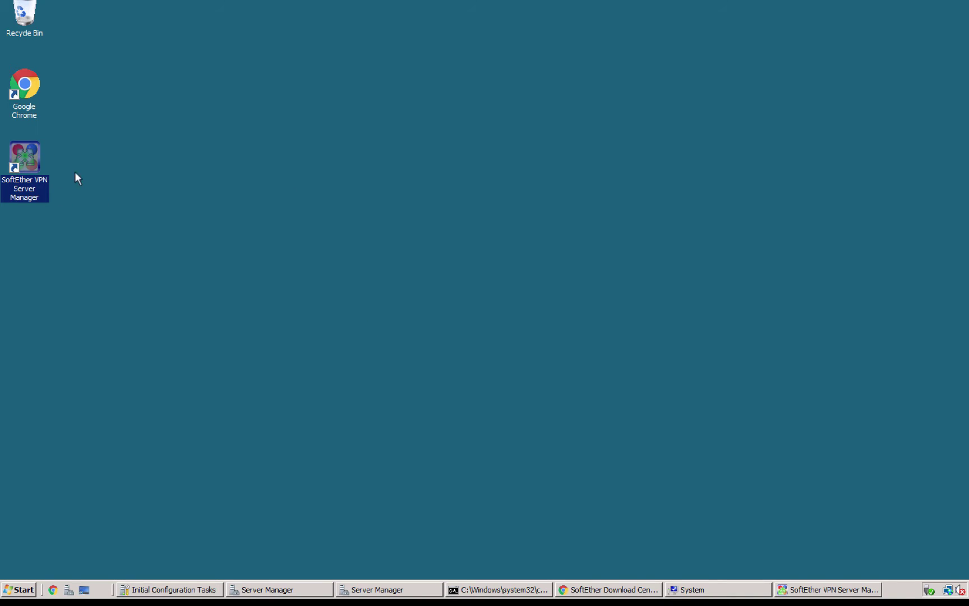
{"action": "left_click", "coordinate": [106, 169]}
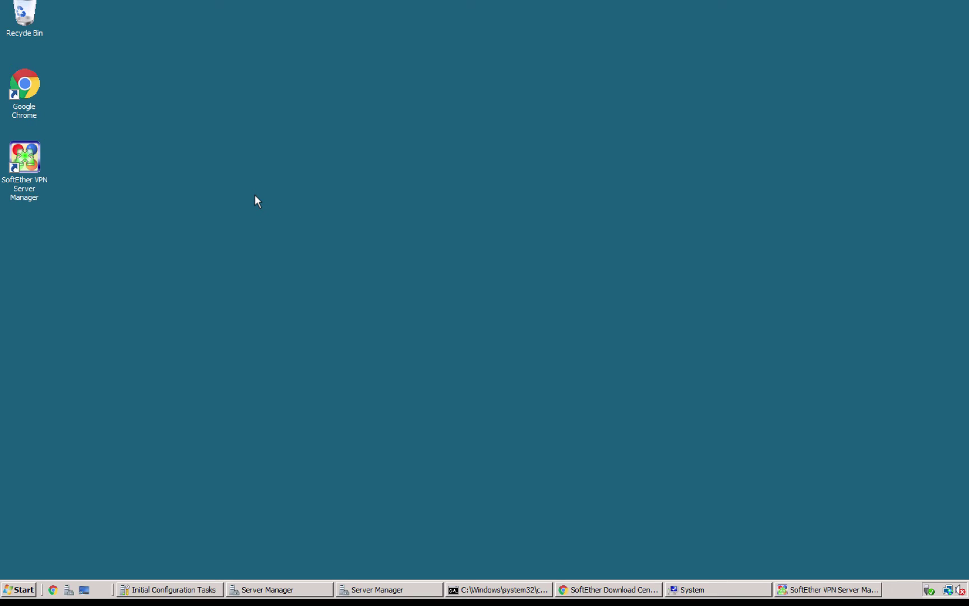
{"action": "left_click", "coordinate": [28, 155]}
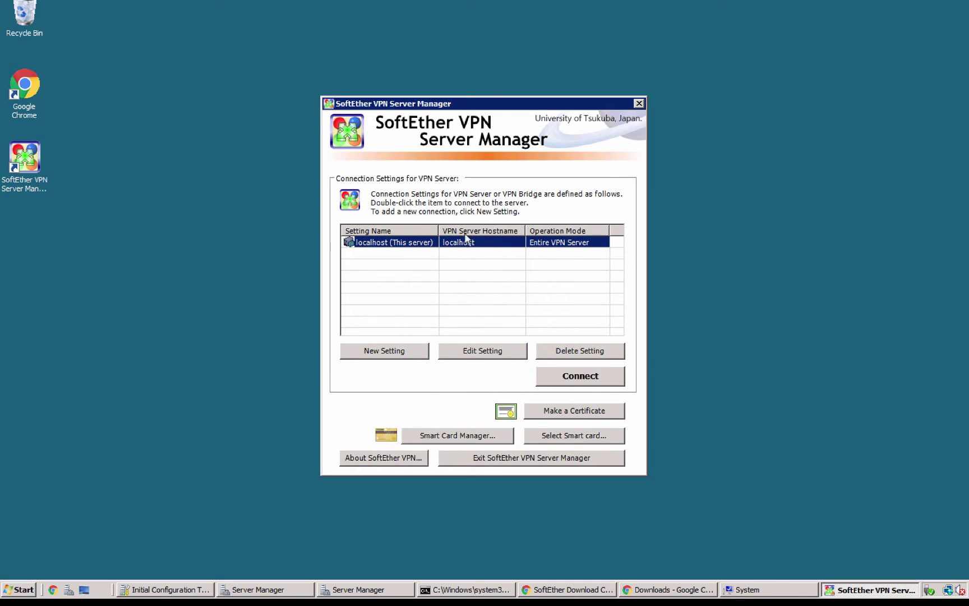
Step: Keep the localhost connection setting, connect to it, and set a new administrator password
{"action": "left_click_drag", "start_coordinate": [502, 108], "coordinate": [593, 110]}
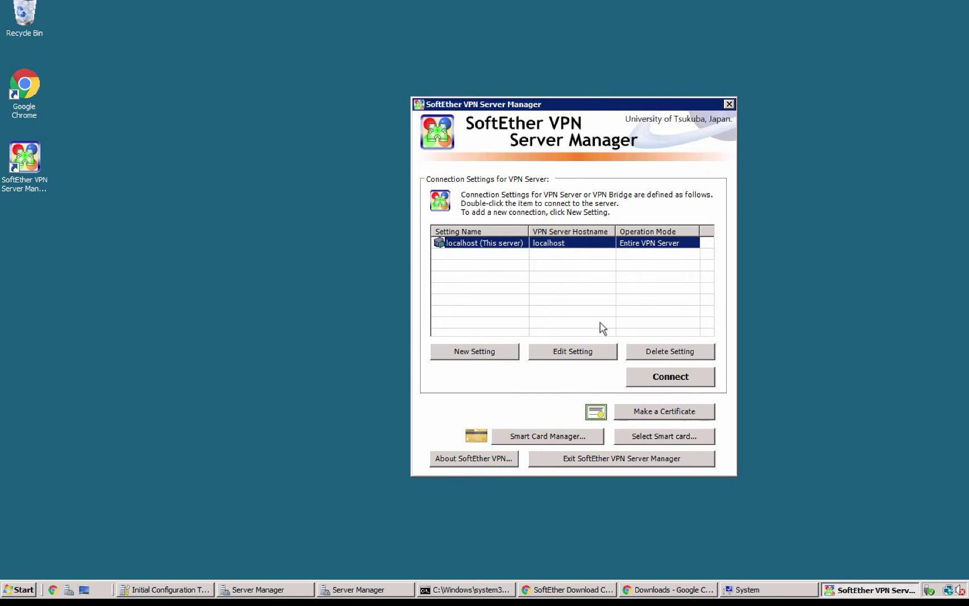
{"action": "left_click", "coordinate": [578, 356]}
{"action": "left_click", "coordinate": [541, 231]}
{"action": "double_click", "coordinate": [501, 231]}
{"action": "left_click", "coordinate": [562, 230]}
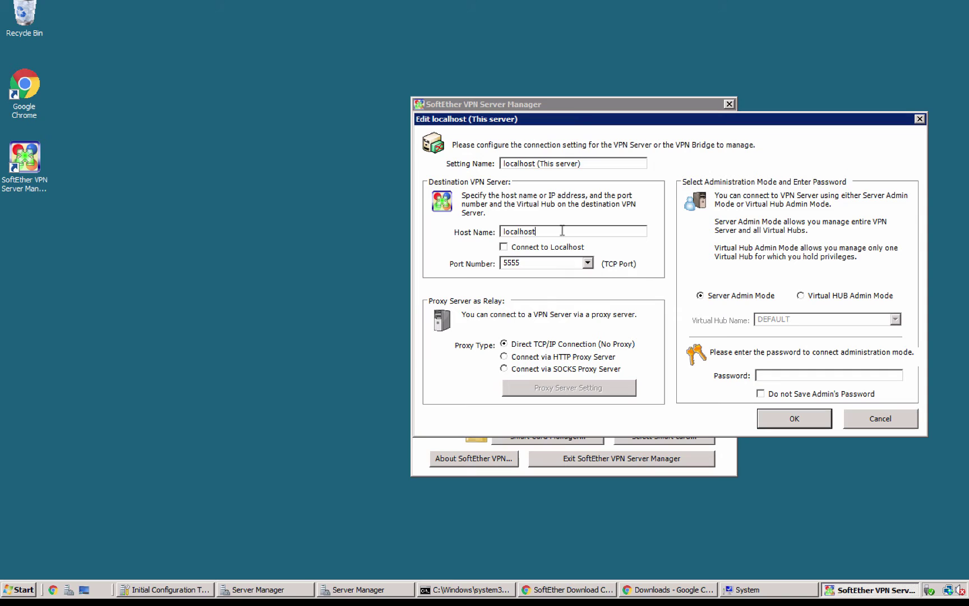
{"action": "left_click", "coordinate": [790, 418]}
{"action": "left_click", "coordinate": [665, 379]}
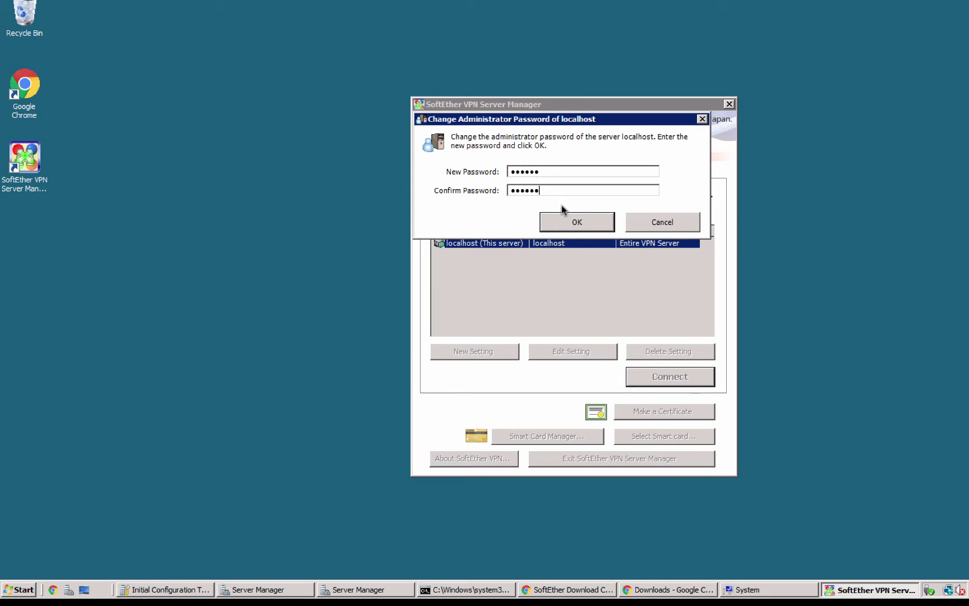
{"action": "left_click", "coordinate": [578, 223]}
{"action": "left_click", "coordinate": [540, 334]}
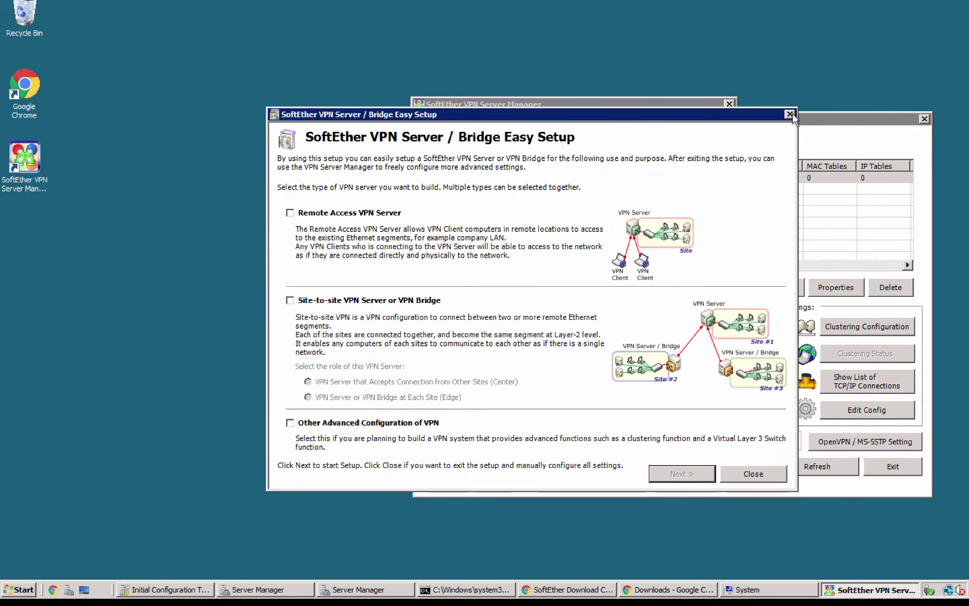
Step: Dismiss Easy Setup, decline the IPsec prompt, reposition the management window and select the DEFAULT hub
{"action": "left_click", "coordinate": [791, 114]}
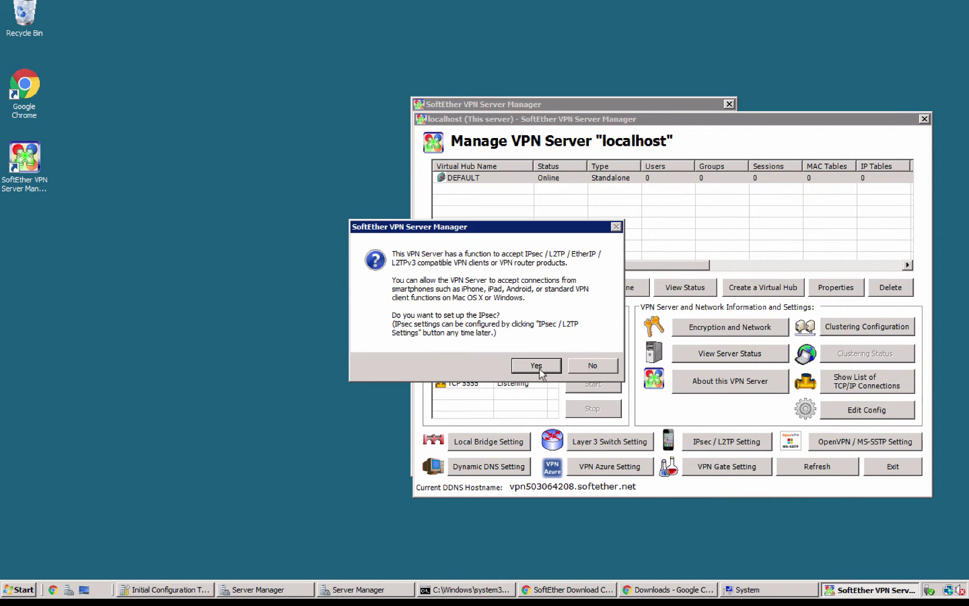
{"action": "left_click", "coordinate": [586, 371]}
{"action": "left_click_drag", "start_coordinate": [604, 121], "coordinate": [515, 95]}
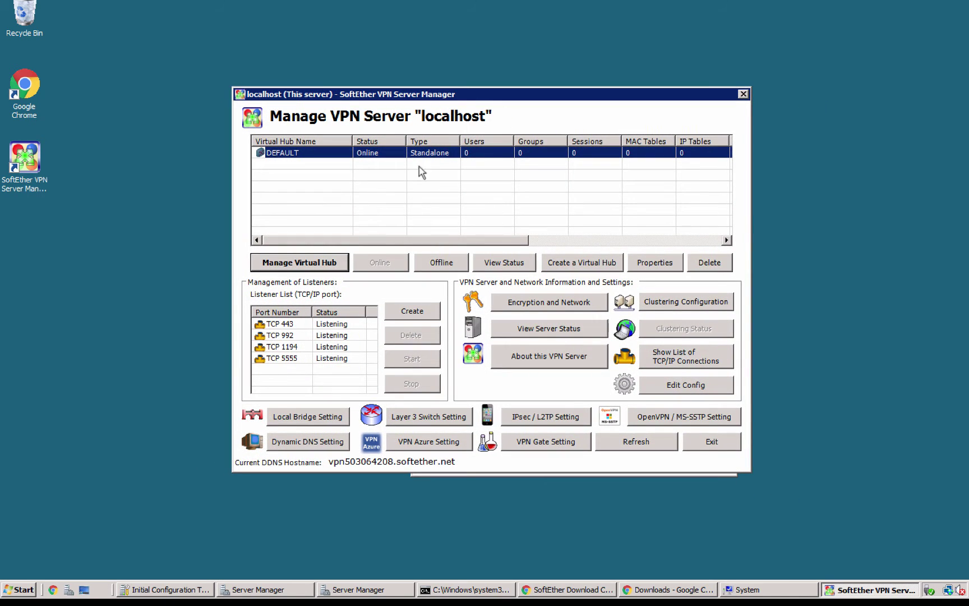
{"action": "left_click", "coordinate": [349, 162]}
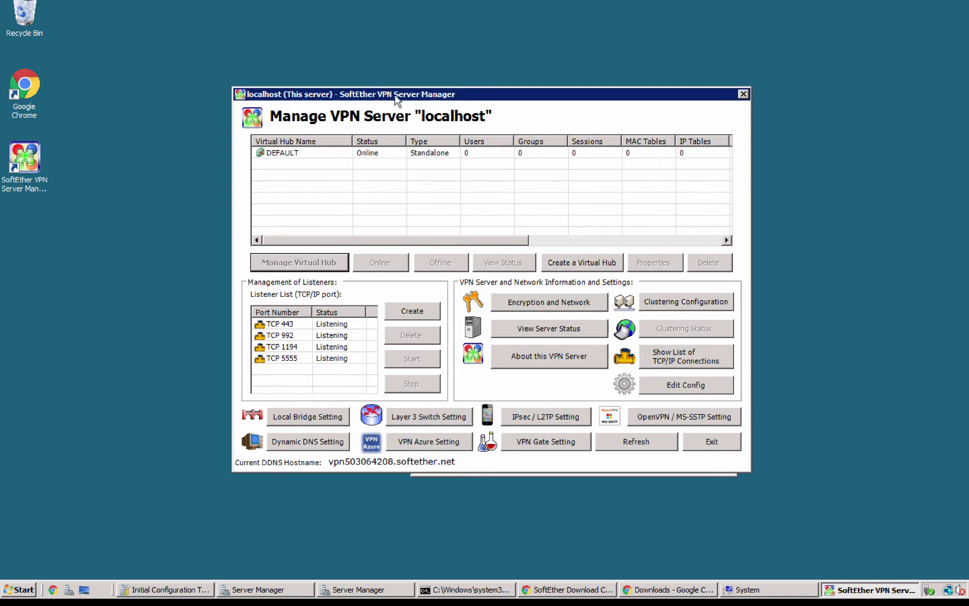
{"action": "left_click_drag", "start_coordinate": [393, 94], "coordinate": [346, 58]}
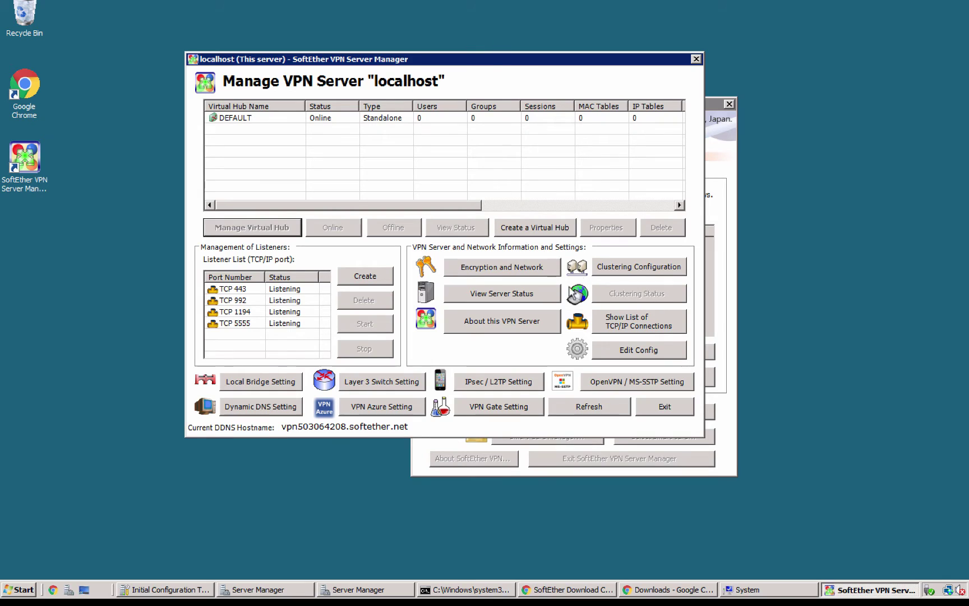
{"action": "left_click", "coordinate": [322, 120]}
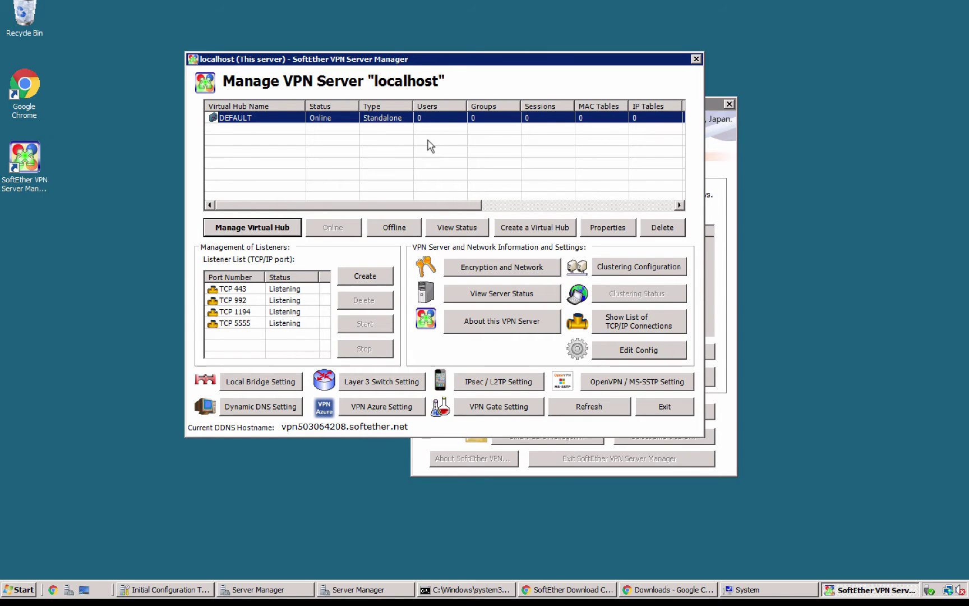
Step: Enable L2TP over IPsec, replace the pre-shared key with a new one, and apply
{"action": "left_click", "coordinate": [480, 377]}
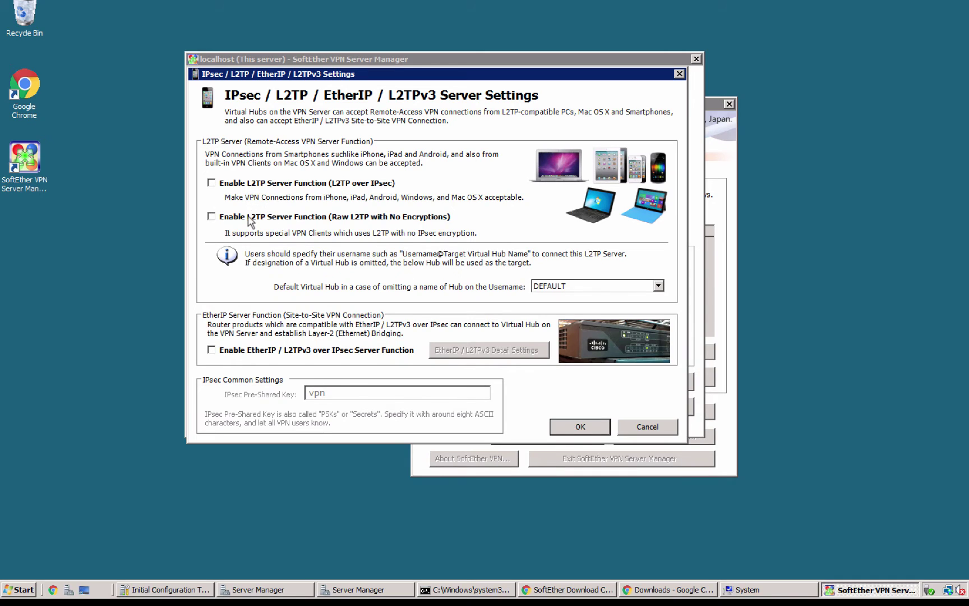
{"action": "left_click", "coordinate": [252, 183]}
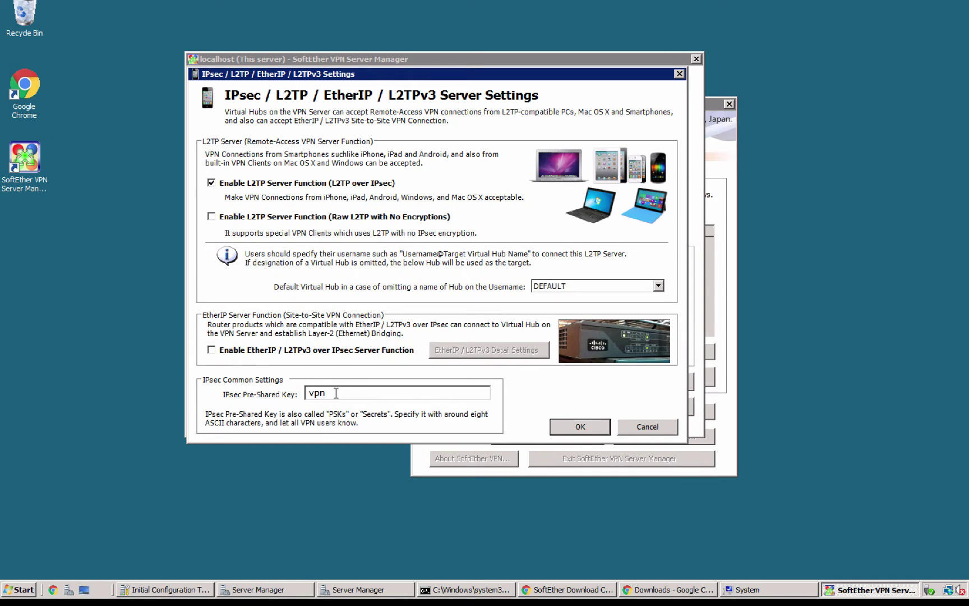
{"action": "key", "text": "ctrl+a"}
{"action": "left_click_drag", "start_coordinate": [360, 393], "coordinate": [290, 395]}
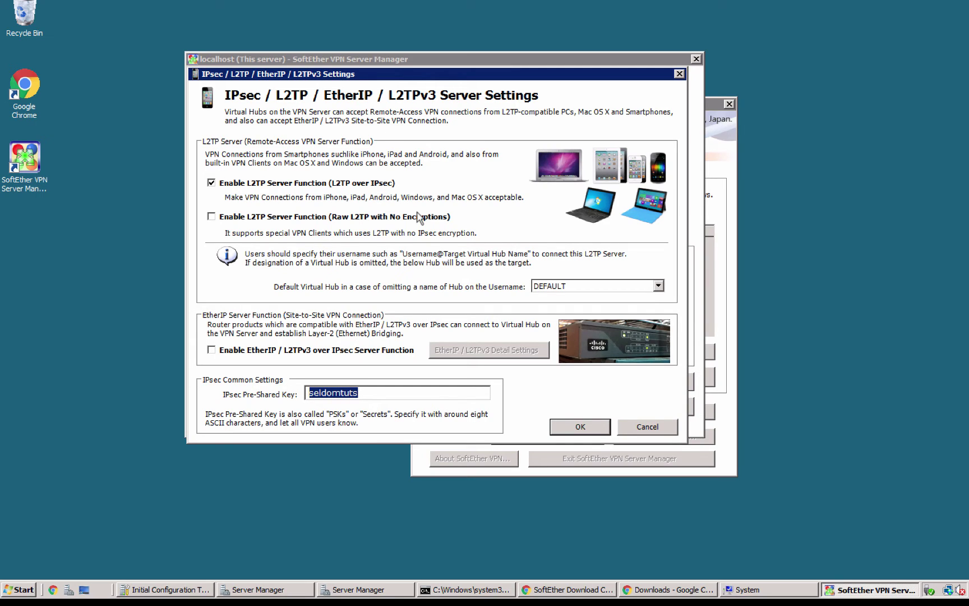
{"action": "left_click", "coordinate": [564, 427]}
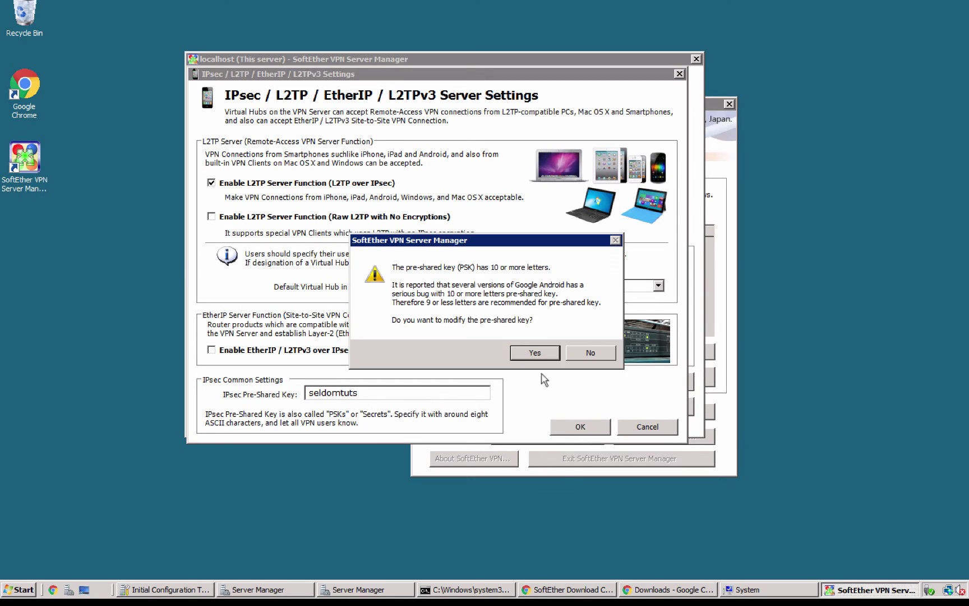
Step: Answer the long-key warnings by returning to shorten the pre-shared key, then save the settings
{"action": "left_click", "coordinate": [534, 353]}
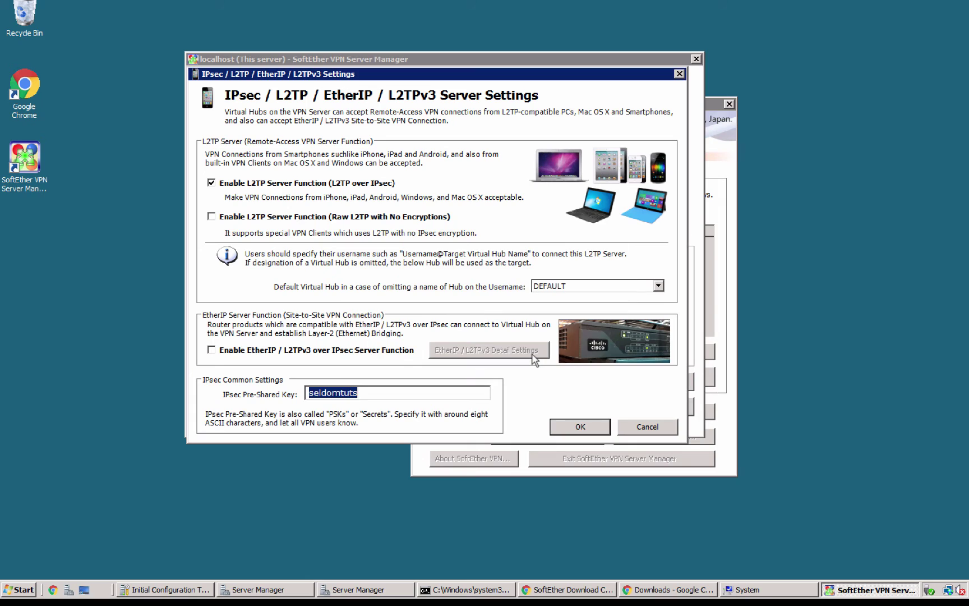
{"action": "left_click", "coordinate": [575, 425]}
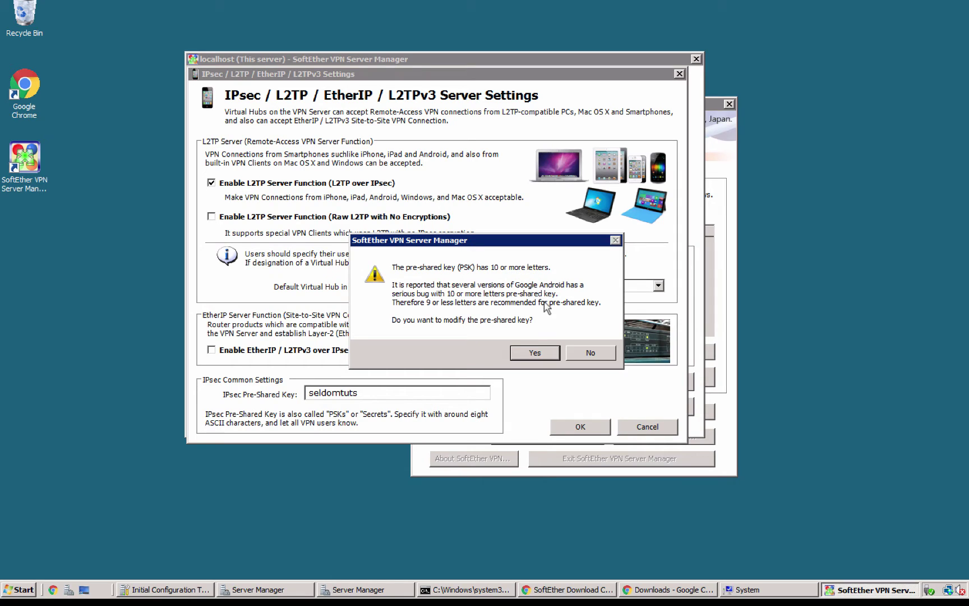
{"action": "left_click", "coordinate": [530, 352]}
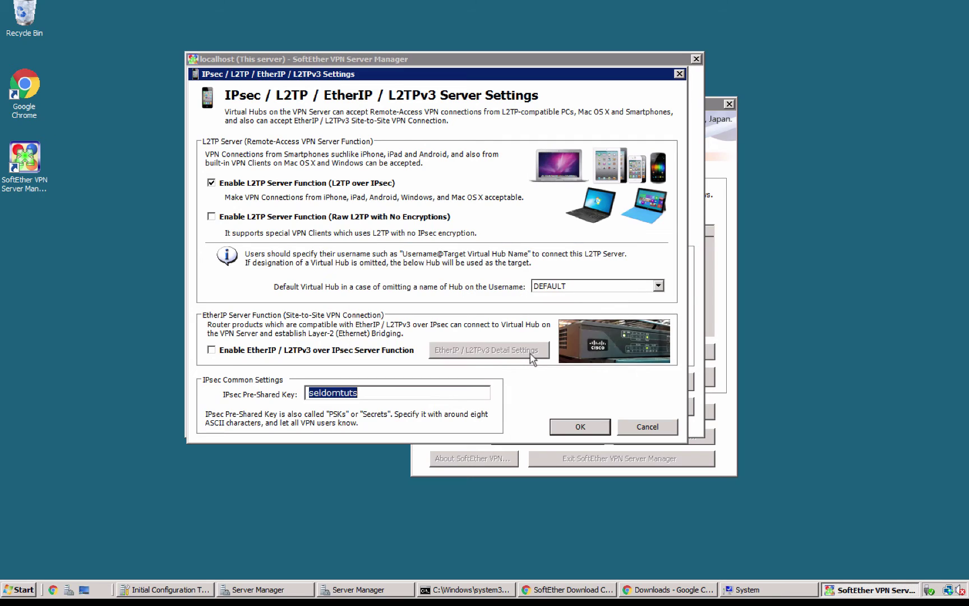
{"action": "left_click", "coordinate": [581, 428]}
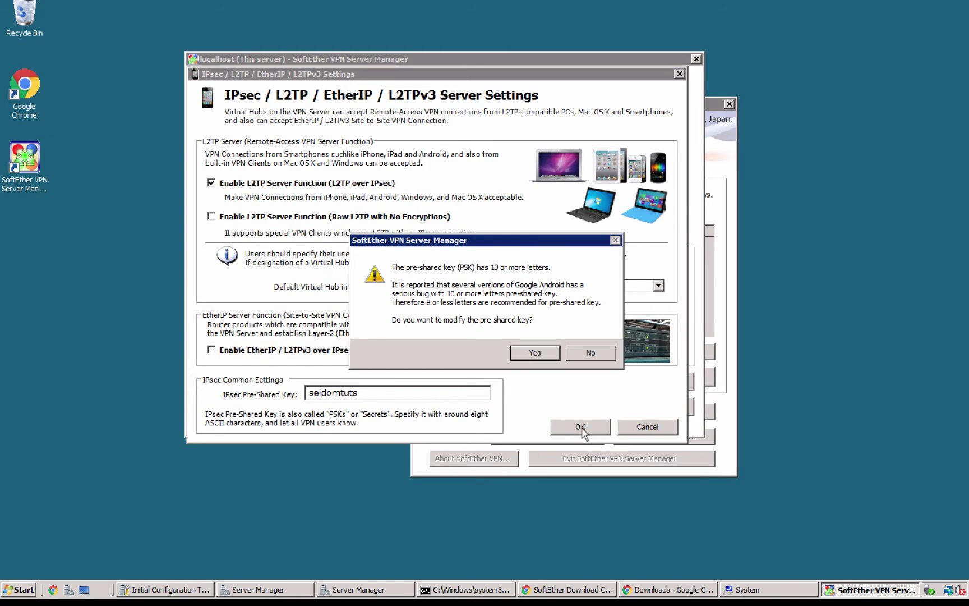
{"action": "left_click", "coordinate": [534, 355]}
{"action": "left_click", "coordinate": [378, 395]}
{"action": "left_click", "coordinate": [563, 432]}
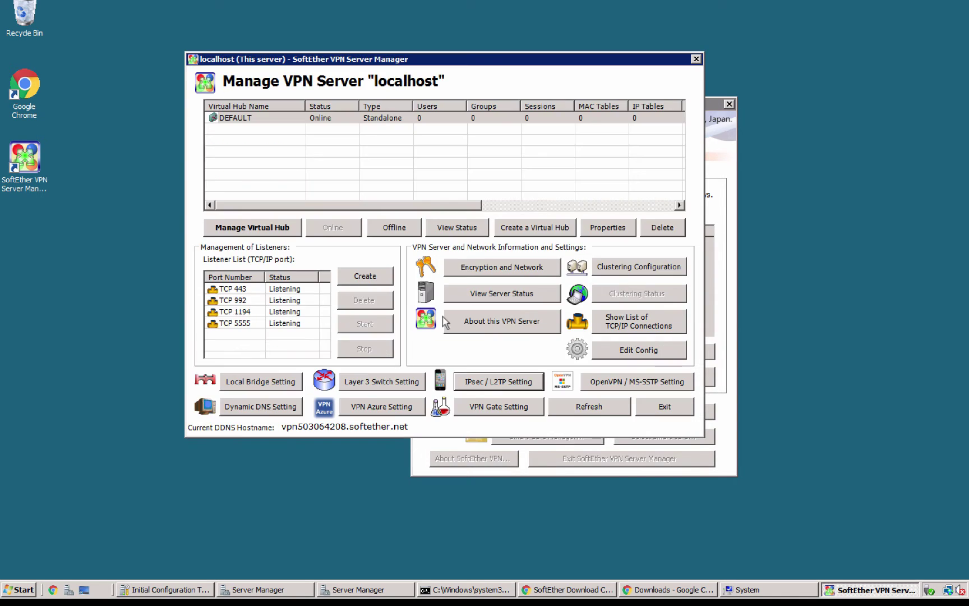
Step: Recheck the IPsec / L2TP settings, keep DEFAULT as default hub, confirm, and select DEFAULT
{"action": "left_click", "coordinate": [491, 388]}
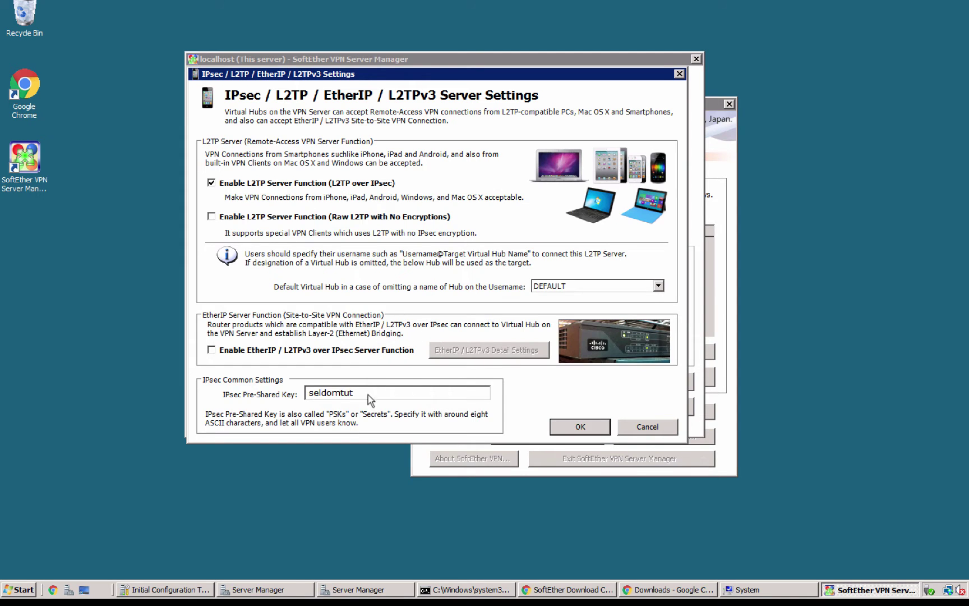
{"action": "mouse_move", "coordinate": [352, 393]}
{"action": "left_mouse_down"}
{"action": "mouse_move", "coordinate": [285, 396]}
{"action": "mouse_move", "coordinate": [369, 392]}
{"action": "left_mouse_up"}
{"action": "left_click", "coordinate": [340, 392]}
{"action": "left_click", "coordinate": [571, 284]}
{"action": "left_click", "coordinate": [595, 298]}
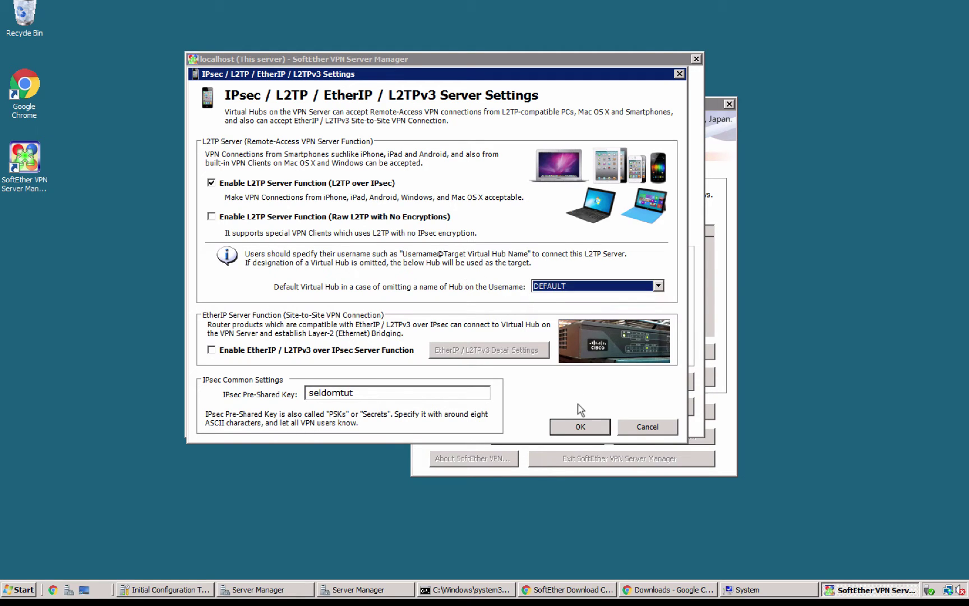
{"action": "left_click", "coordinate": [581, 426]}
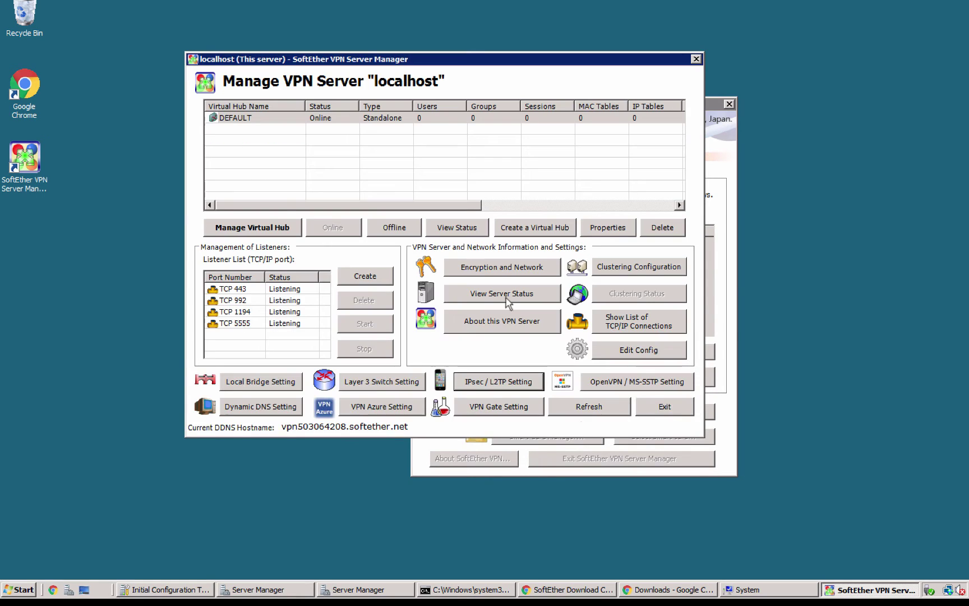
{"action": "left_click", "coordinate": [272, 118]}
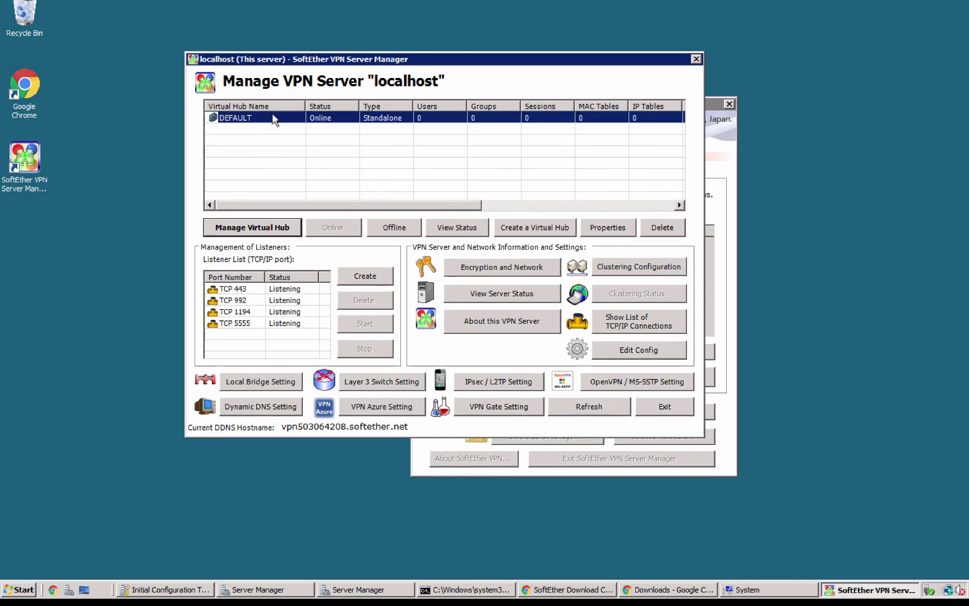
Step: In DEFAULT's user list, start a new user with user name, full name and password
{"action": "left_click", "coordinate": [260, 228]}
{"action": "left_click", "coordinate": [303, 132]}
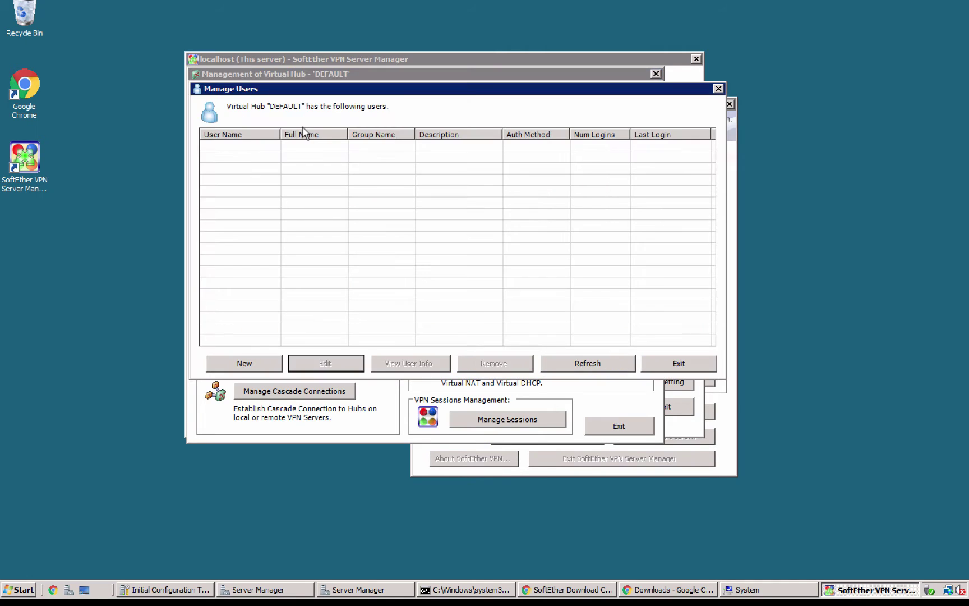
{"action": "left_click", "coordinate": [243, 362]}
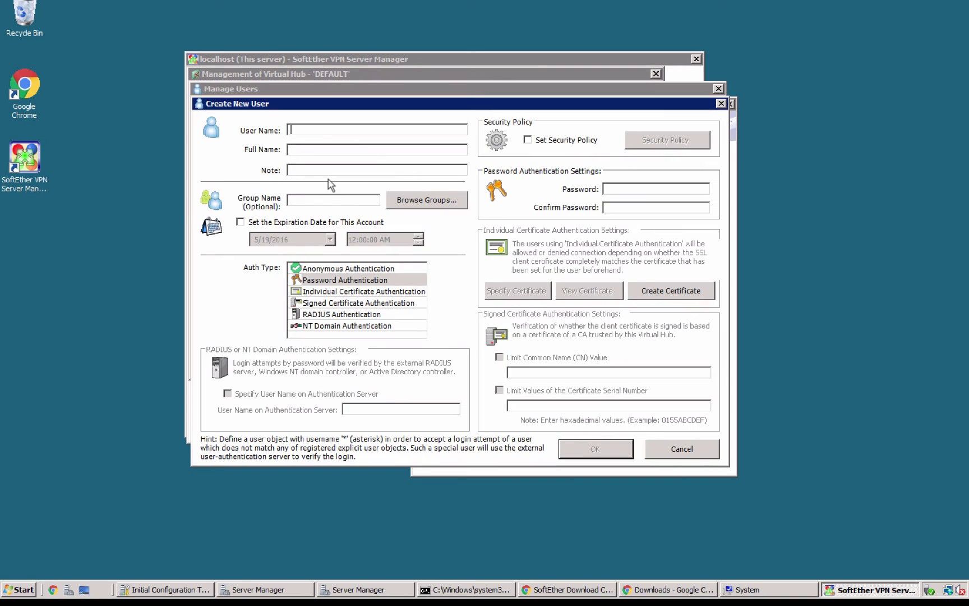
{"action": "type", "text": "seldomtut"}
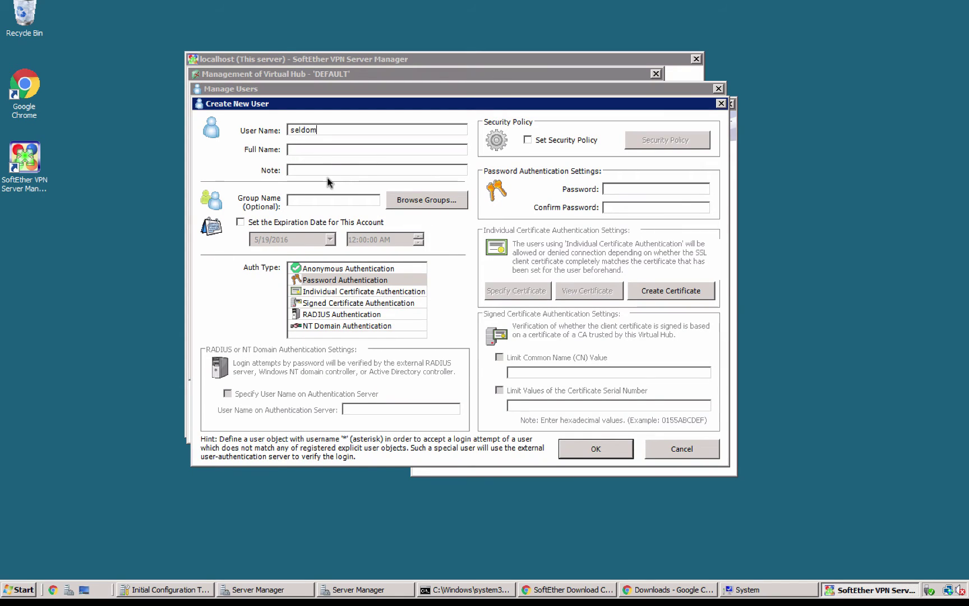
{"action": "left_click", "coordinate": [323, 151]}
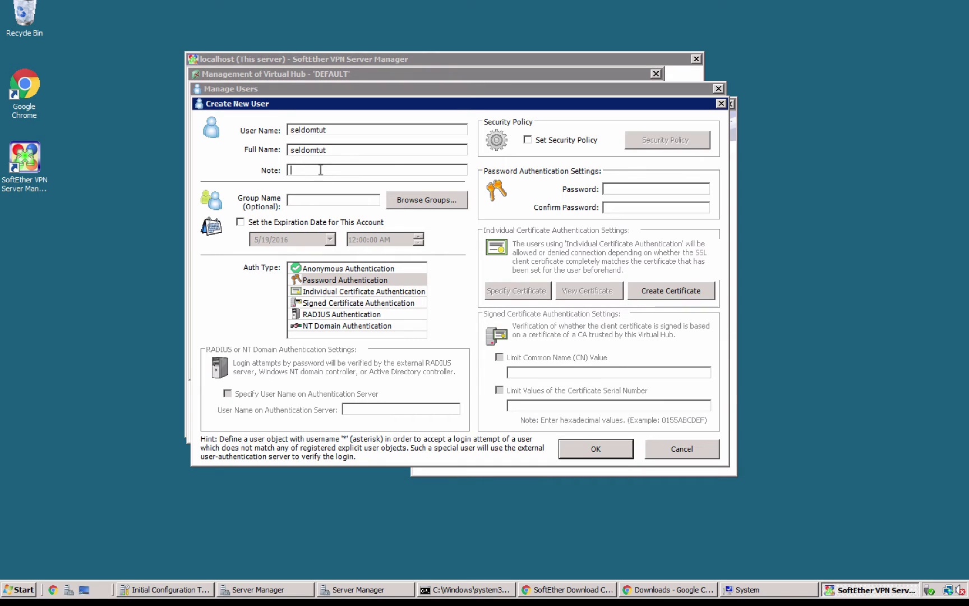
{"action": "type", "text": "•••"}
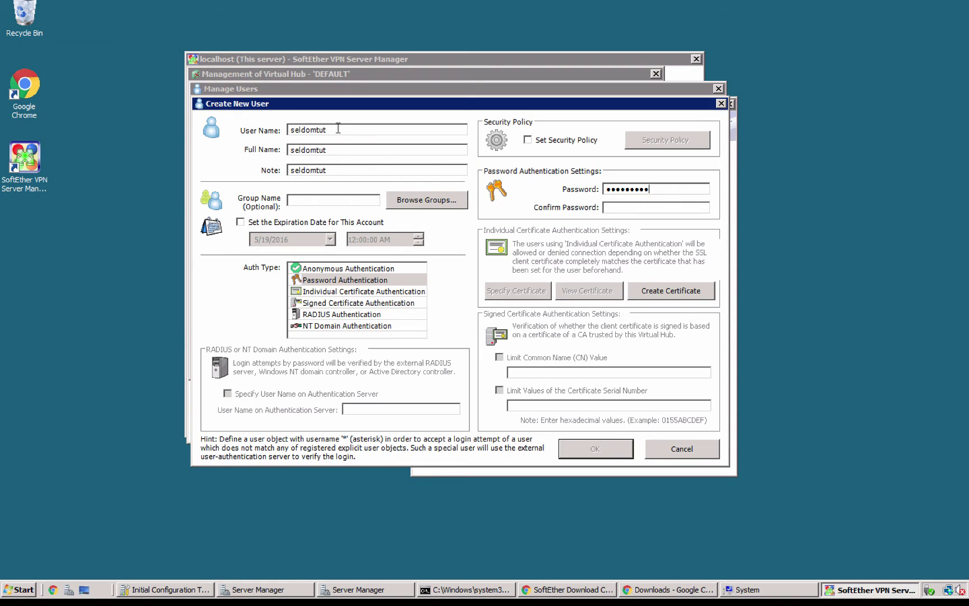
Step: Fill in the password confirmation and create the password-authenticated user account
{"action": "double_click", "coordinate": [338, 128]}
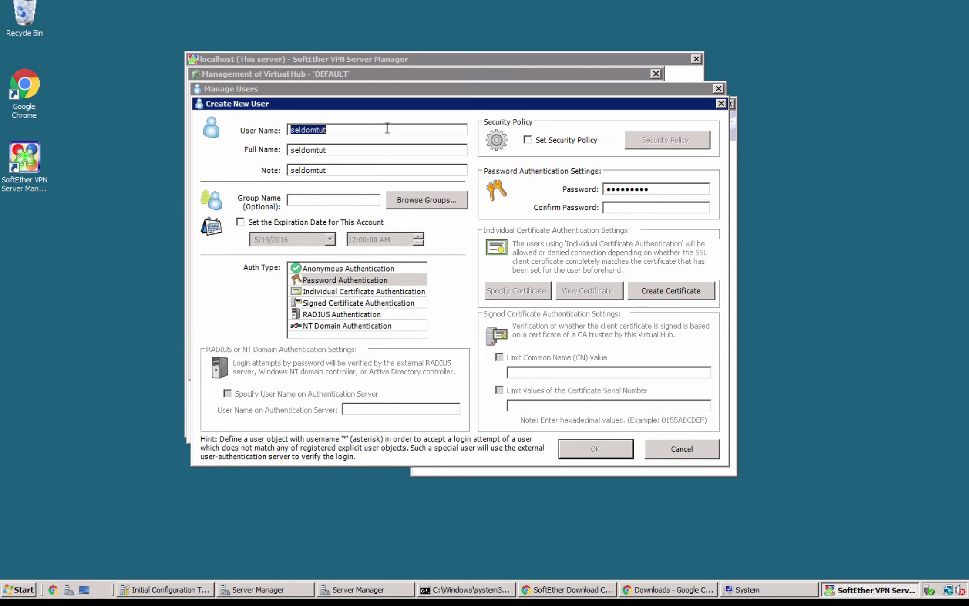
{"action": "left_click", "coordinate": [650, 192]}
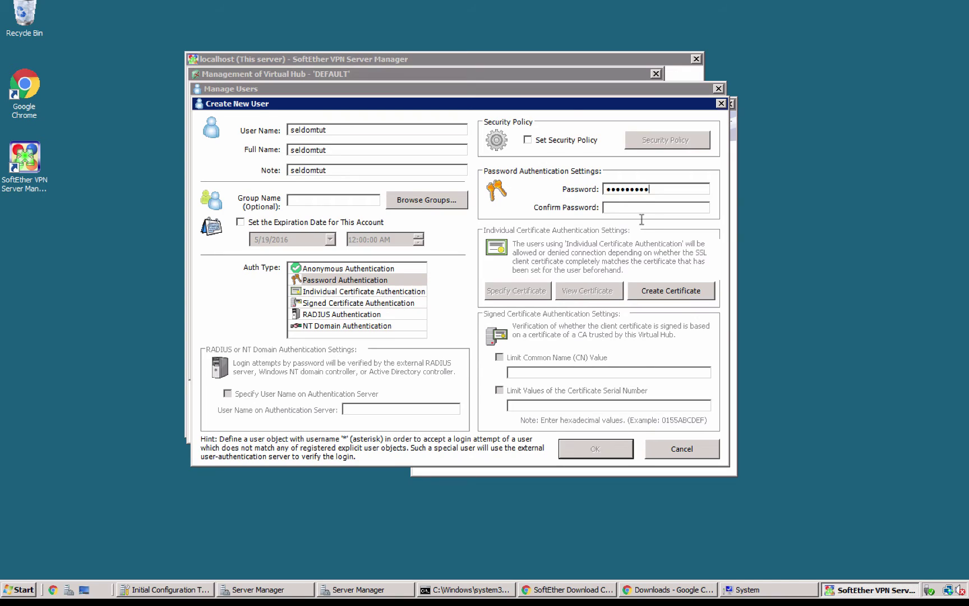
{"action": "key", "text": "ctrl+v"}
{"action": "left_click_drag", "start_coordinate": [340, 129], "coordinate": [268, 130]}
{"action": "left_click", "coordinate": [639, 192]}
{"action": "double_click", "coordinate": [606, 191]}
{"action": "left_click", "coordinate": [600, 454]}
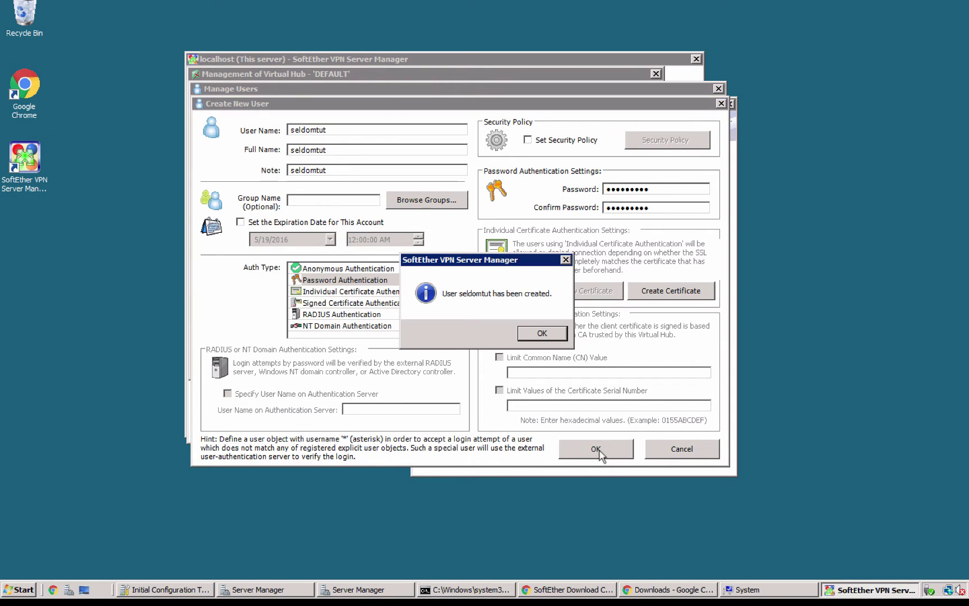
{"action": "left_click", "coordinate": [538, 332]}
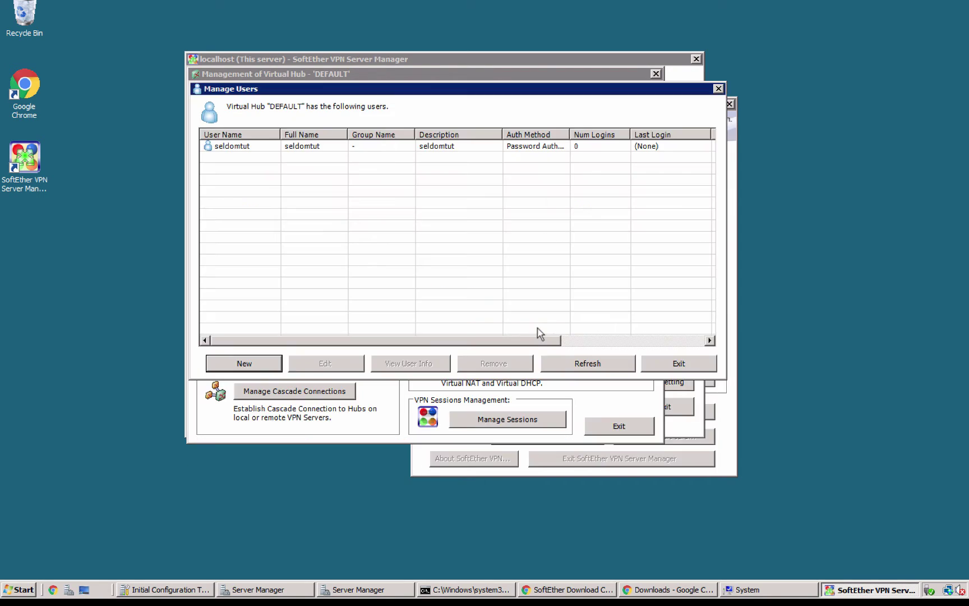
Step: Exit Manage Users, check the ipconfig output in cmd, and return to the DEFAULT hub window
{"action": "left_click", "coordinate": [669, 365]}
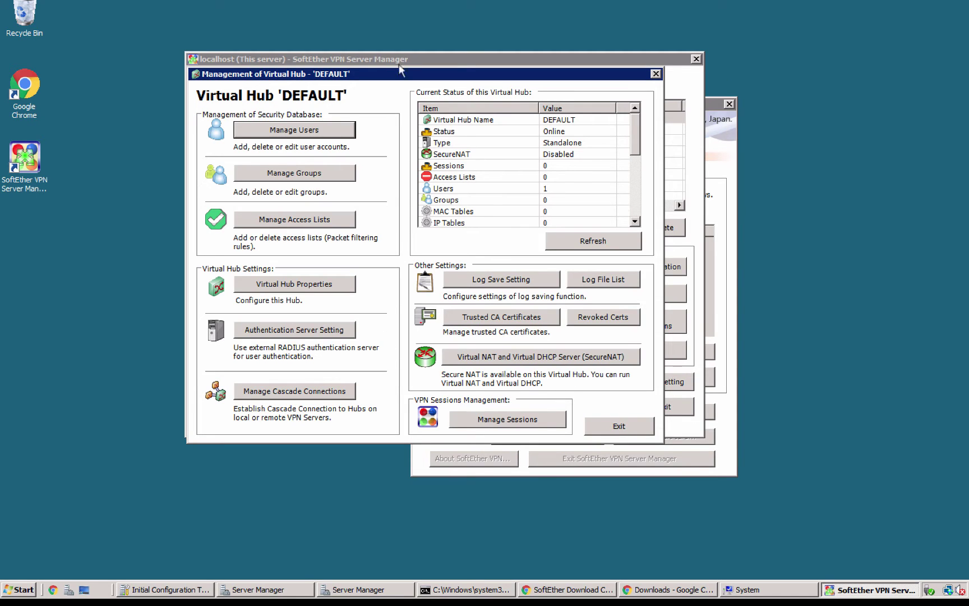
{"action": "left_click_drag", "start_coordinate": [395, 98], "coordinate": [533, 116]}
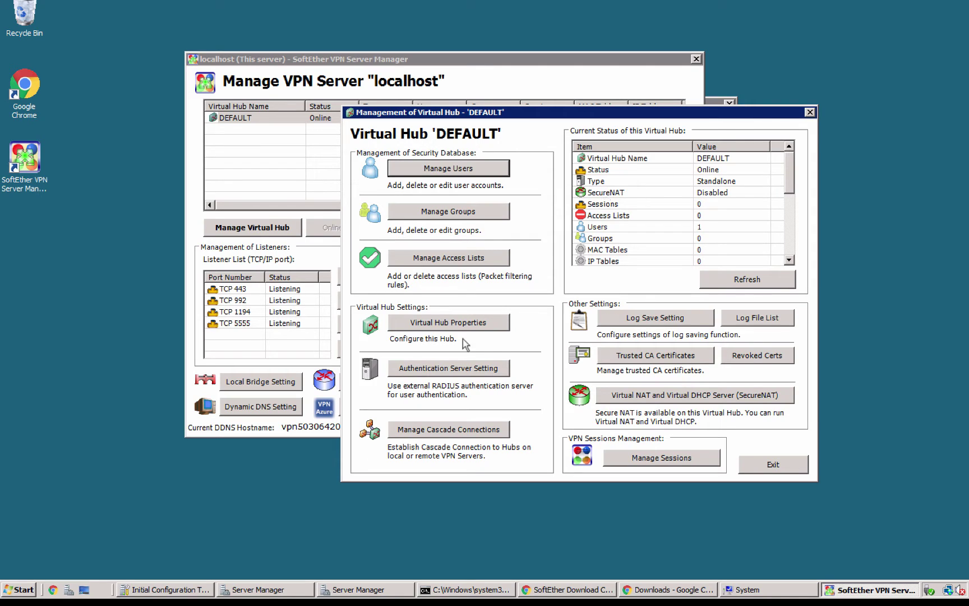
{"action": "left_click", "coordinate": [459, 588]}
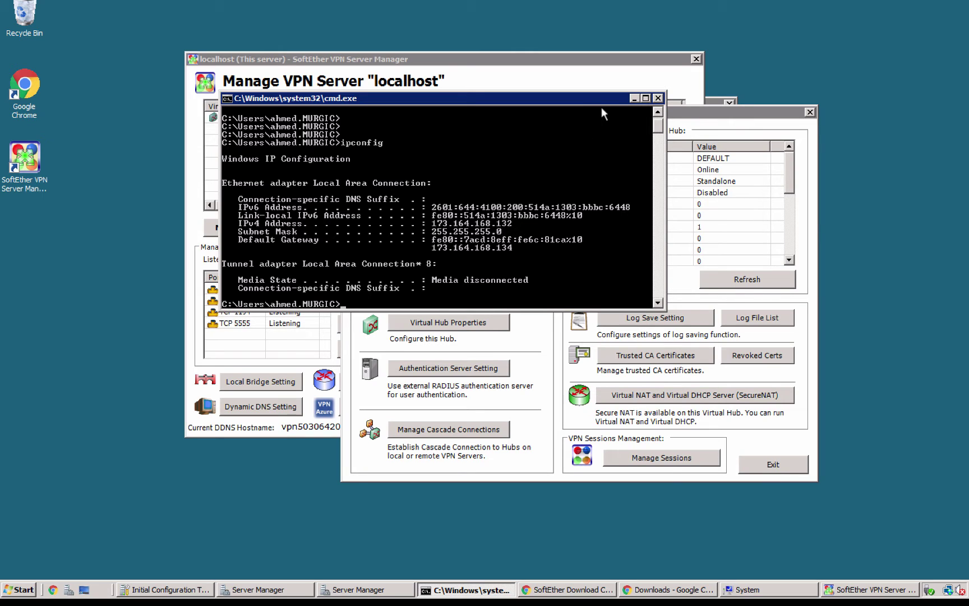
{"action": "left_click", "coordinate": [634, 99]}
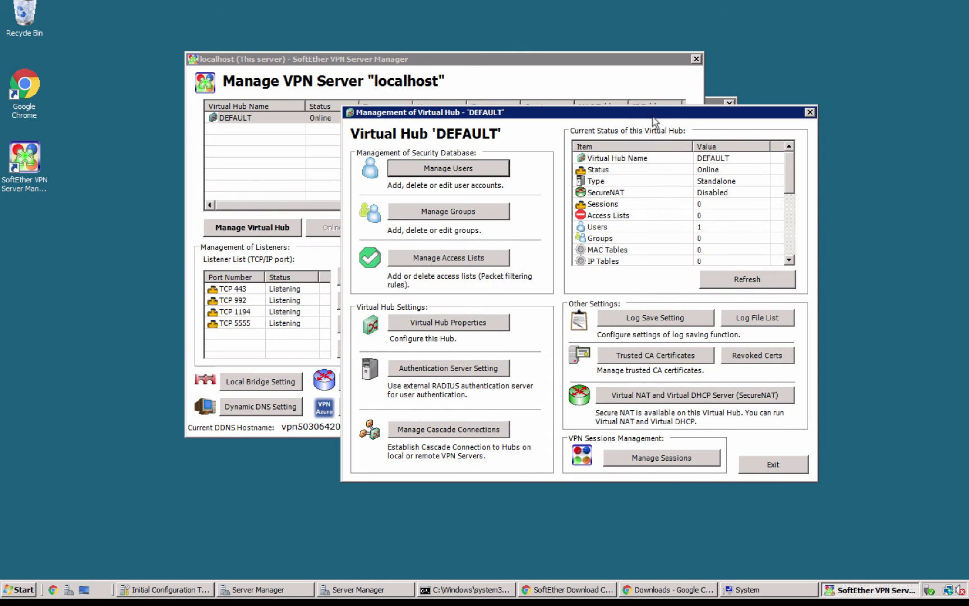
{"action": "left_click_drag", "start_coordinate": [661, 115], "coordinate": [540, 112]}
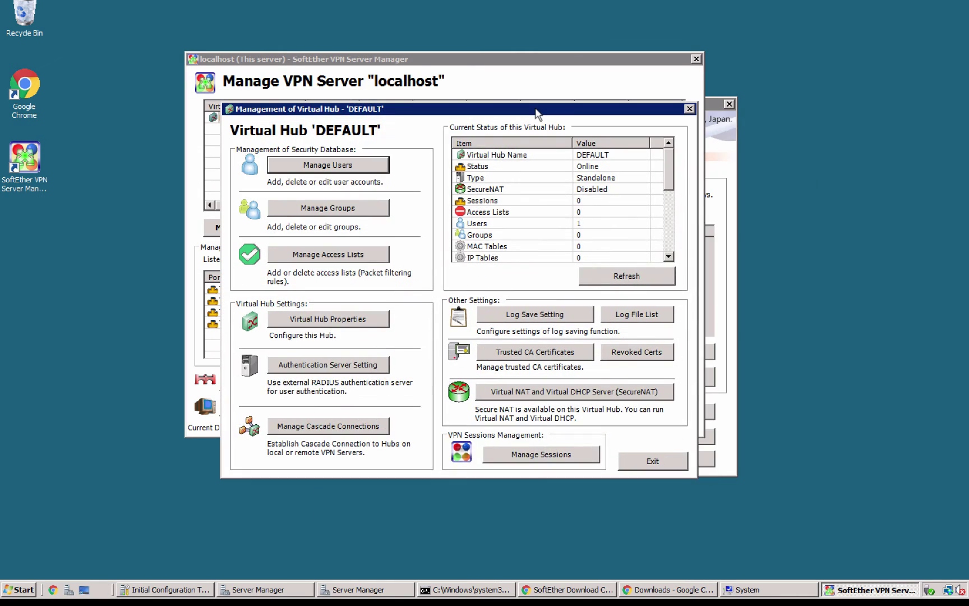
Step: Enable SecureNAT on the DEFAULT hub and confirm
{"action": "left_click", "coordinate": [540, 391]}
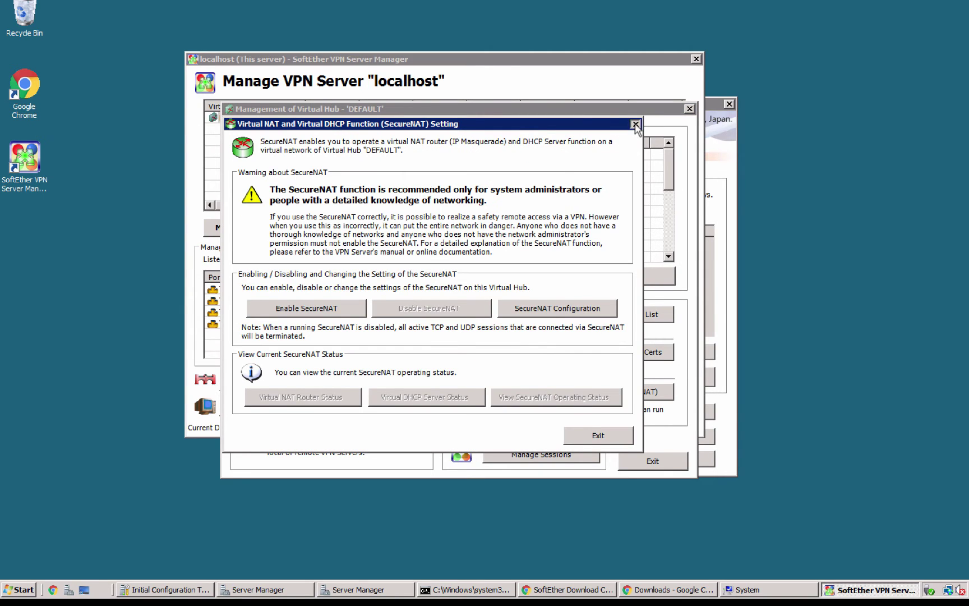
{"action": "left_click", "coordinate": [635, 124]}
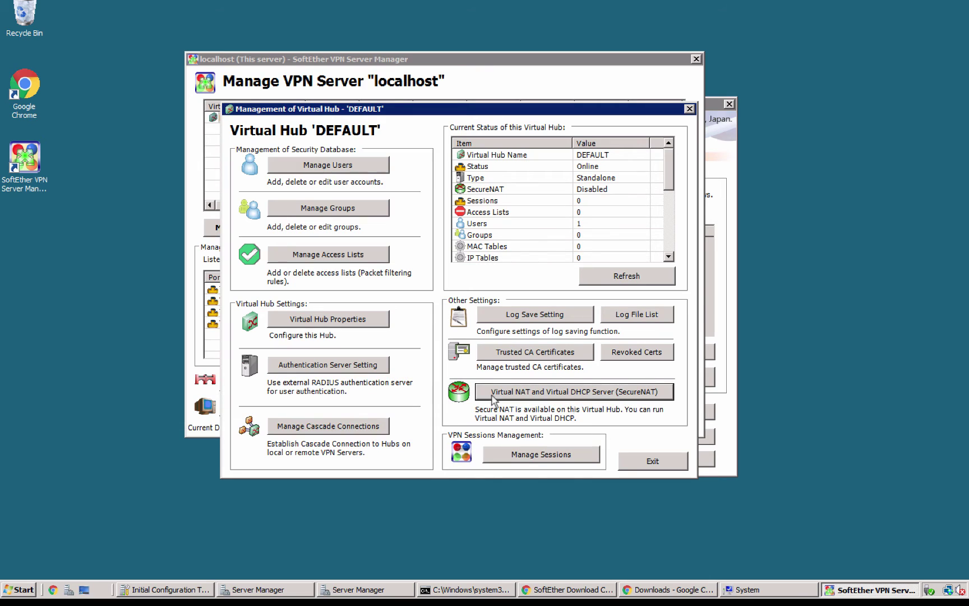
{"action": "left_click", "coordinate": [499, 390]}
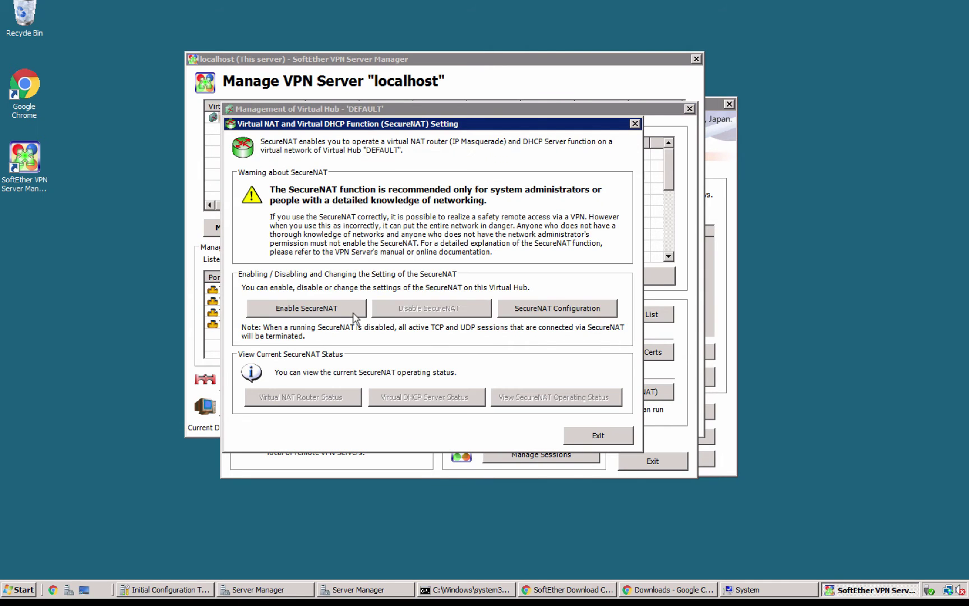
{"action": "left_click", "coordinate": [354, 317]}
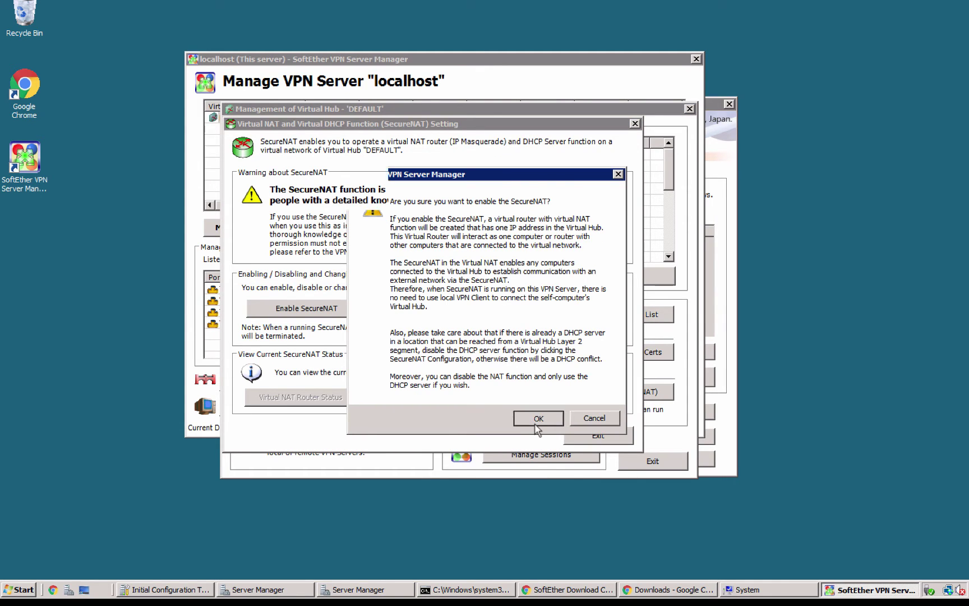
{"action": "left_click", "coordinate": [536, 426]}
{"action": "left_click", "coordinate": [575, 432]}
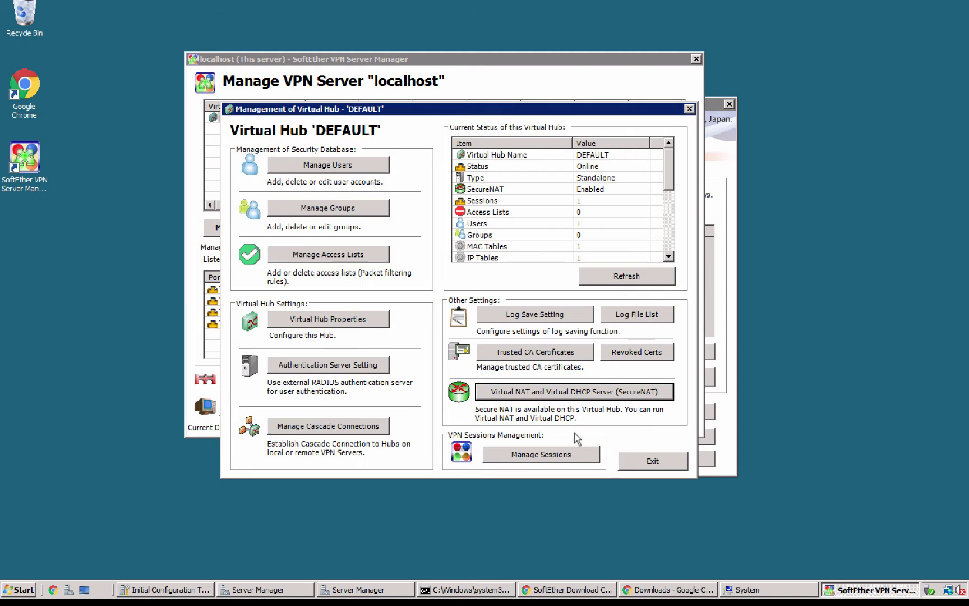
Step: Review SecureNAT configuration: virtual host 192.168.30.1, DHCP range 192.168.30.10–192.168.30.200; accept
{"action": "left_click", "coordinate": [568, 392]}
{"action": "left_click", "coordinate": [563, 308]}
{"action": "left_click", "coordinate": [425, 212]}
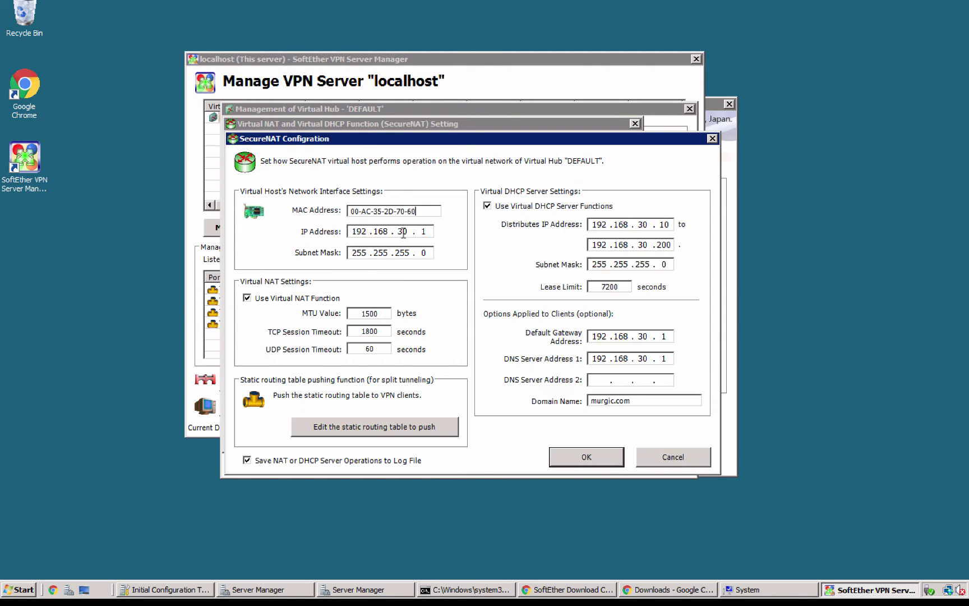
{"action": "key", "text": "Tab"}
{"action": "left_click", "coordinate": [601, 337]}
{"action": "double_click", "coordinate": [600, 337]}
{"action": "left_click", "coordinate": [664, 225]}
{"action": "double_click", "coordinate": [664, 225]}
{"action": "left_click", "coordinate": [575, 454]}
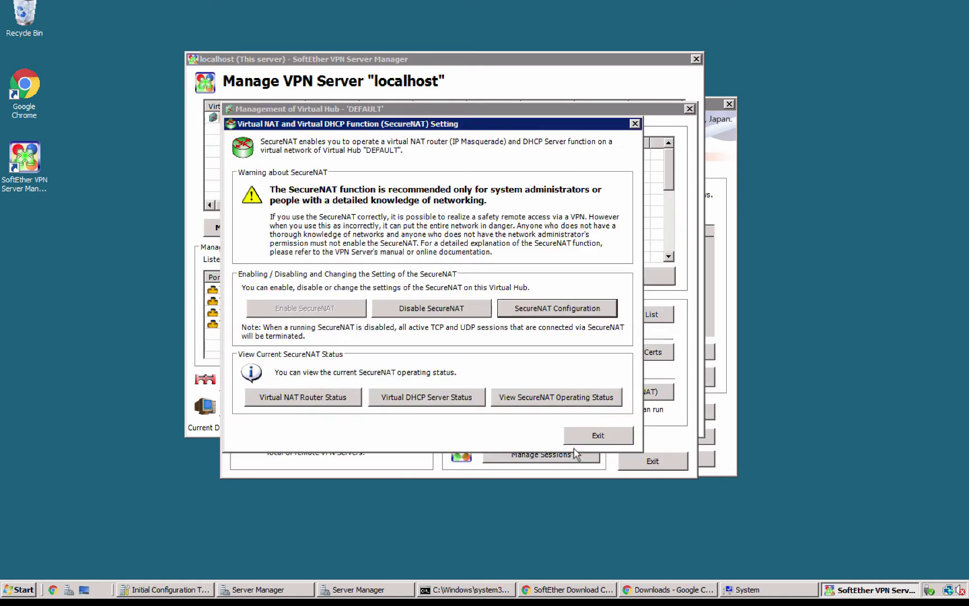
{"action": "left_click", "coordinate": [595, 436]}
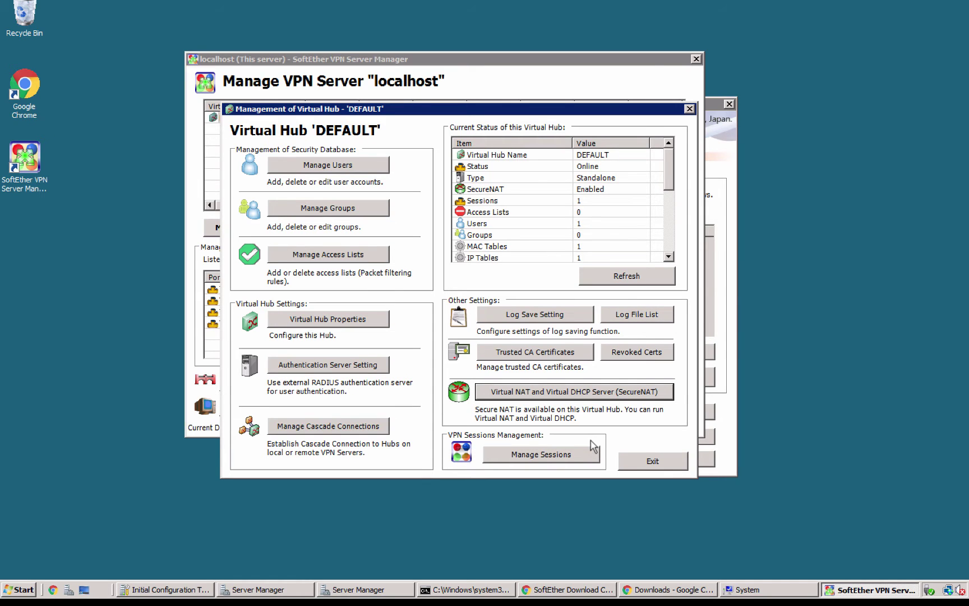
Step: Exit the hub window, select DEFAULT, and reconfirm the L2TP over IPsec settings
{"action": "left_click", "coordinate": [645, 462]}
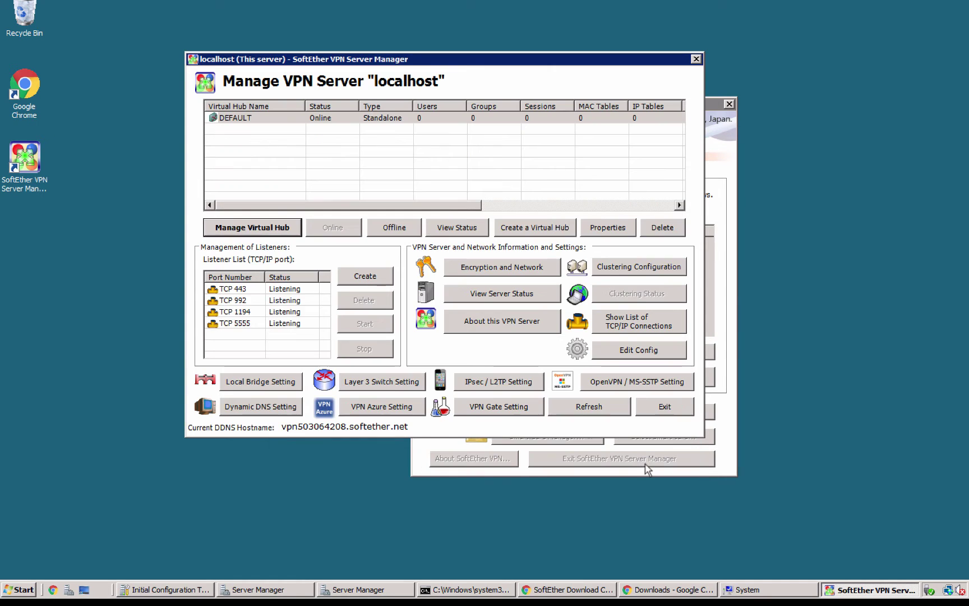
{"action": "left_click", "coordinate": [355, 123]}
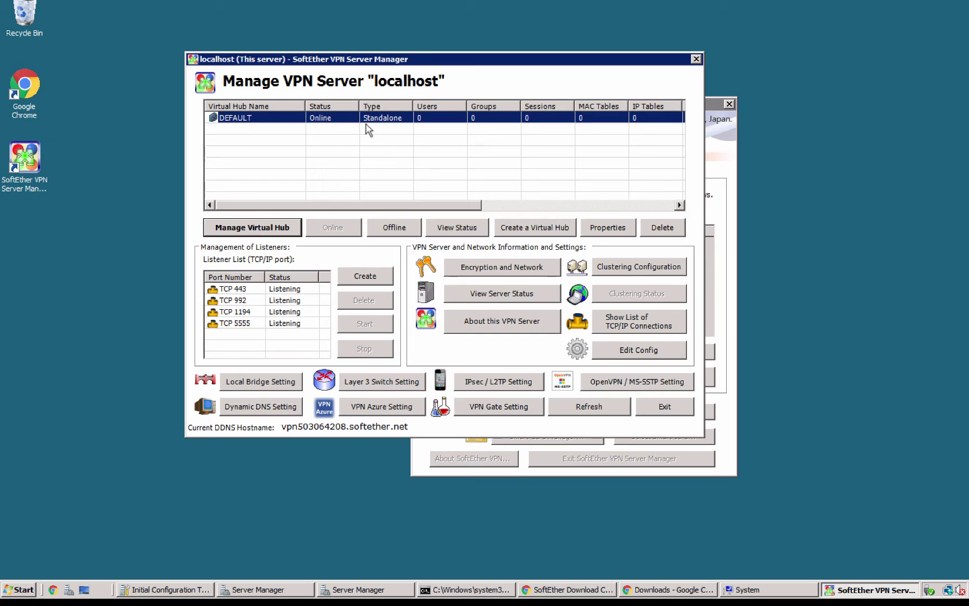
{"action": "left_click", "coordinate": [503, 382]}
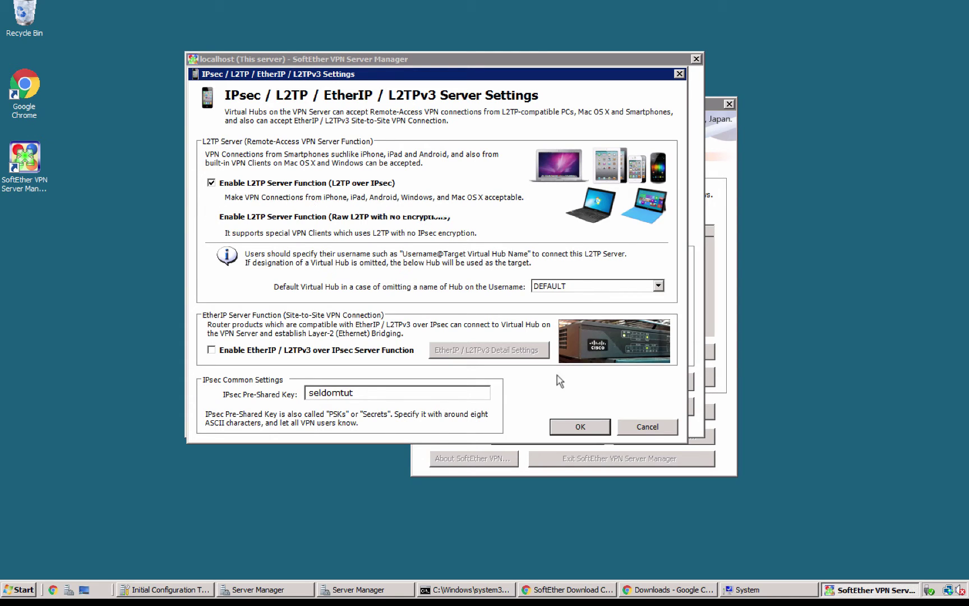
{"action": "left_click", "coordinate": [580, 426]}
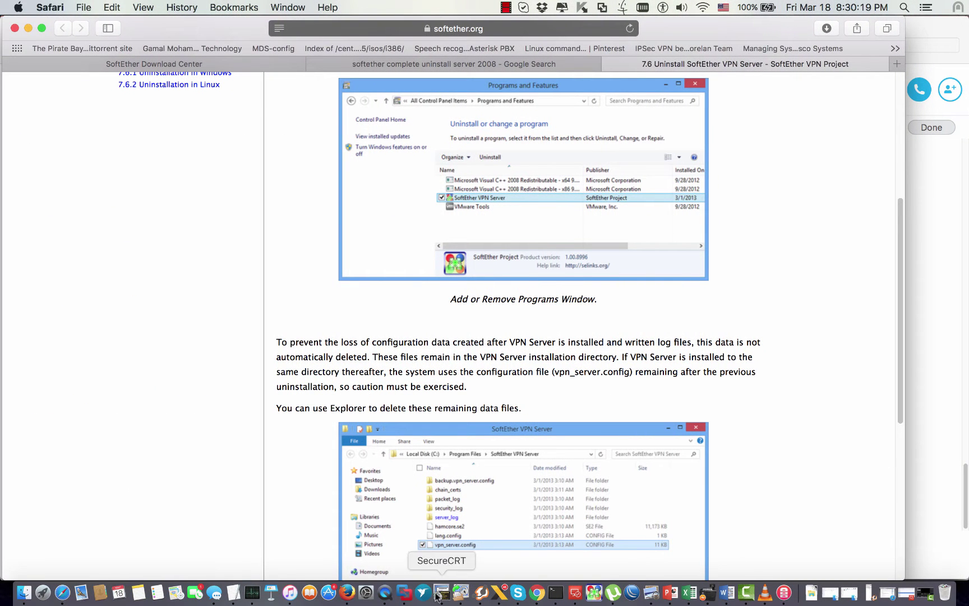
Step: Add a VPN network service of type L2TP over IPSec in Network preferences, keeping Default configuration
{"action": "left_click", "coordinate": [366, 593]}
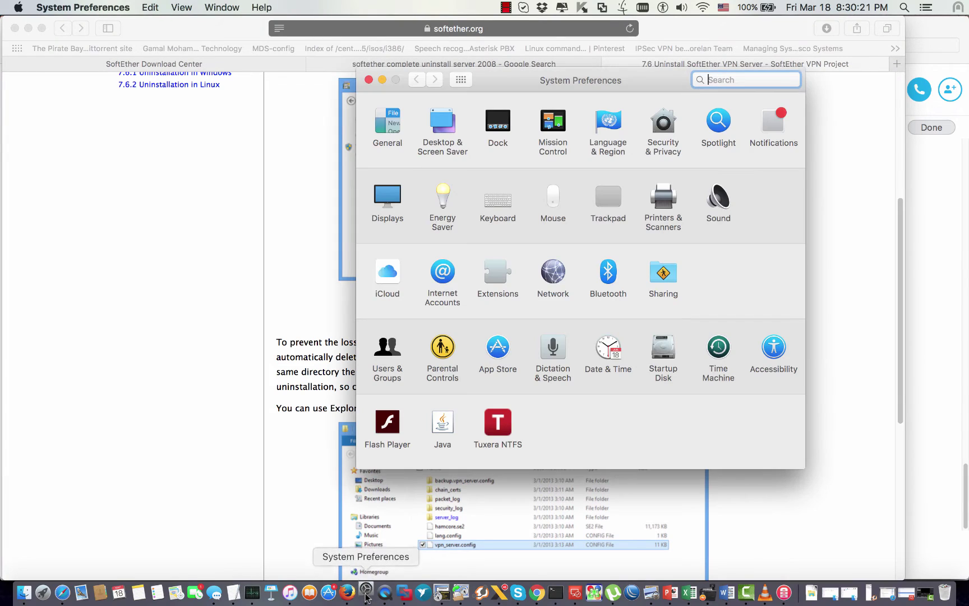
{"action": "left_click", "coordinate": [550, 284]}
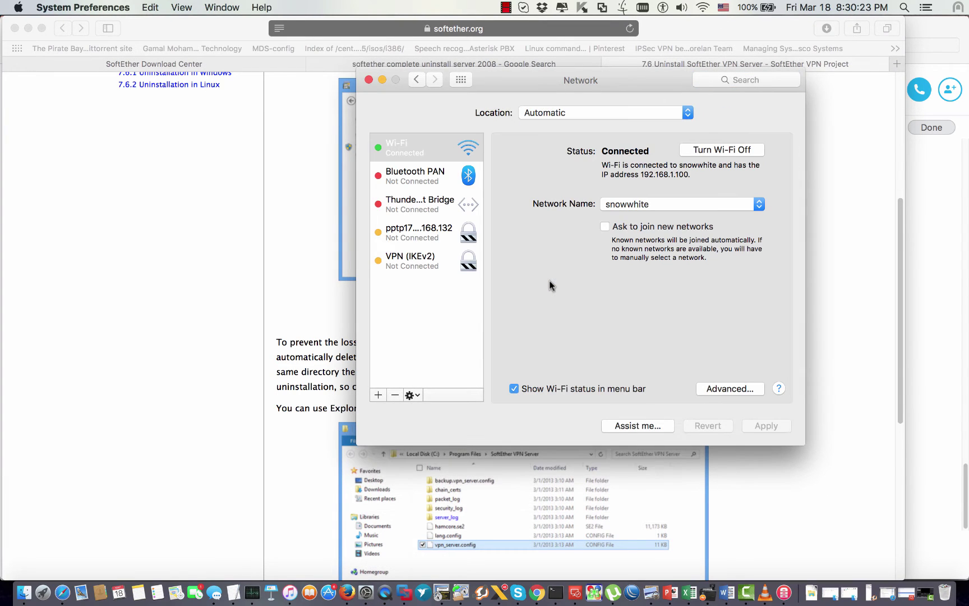
{"action": "left_click", "coordinate": [379, 395]}
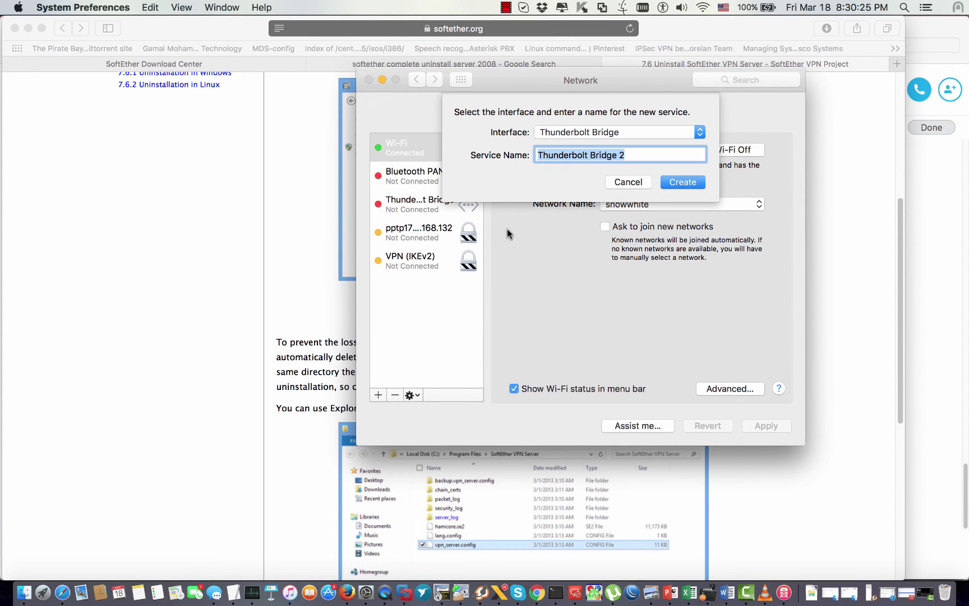
{"action": "left_click", "coordinate": [694, 134]}
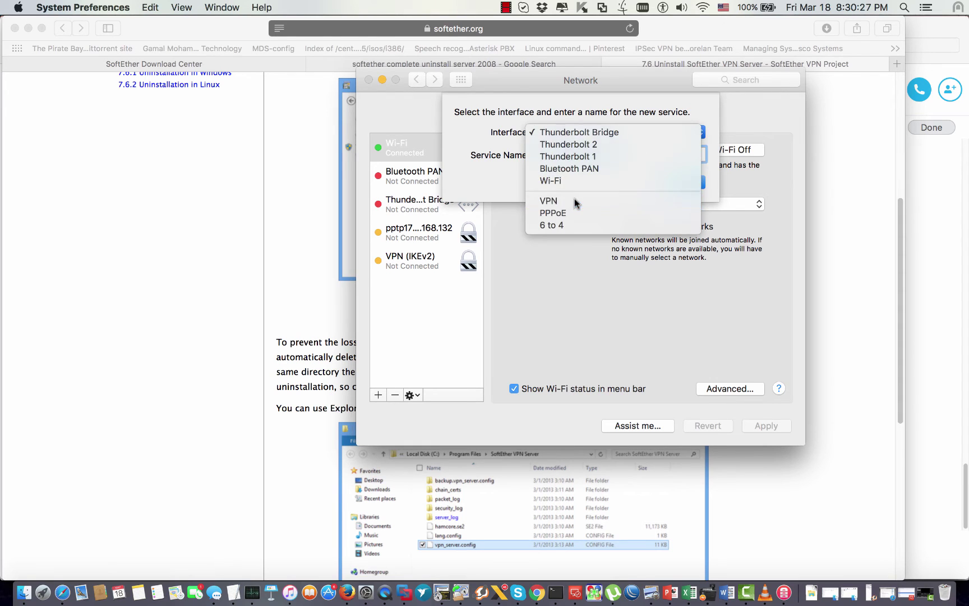
{"action": "left_click", "coordinate": [575, 199]}
{"action": "left_click", "coordinate": [685, 148]}
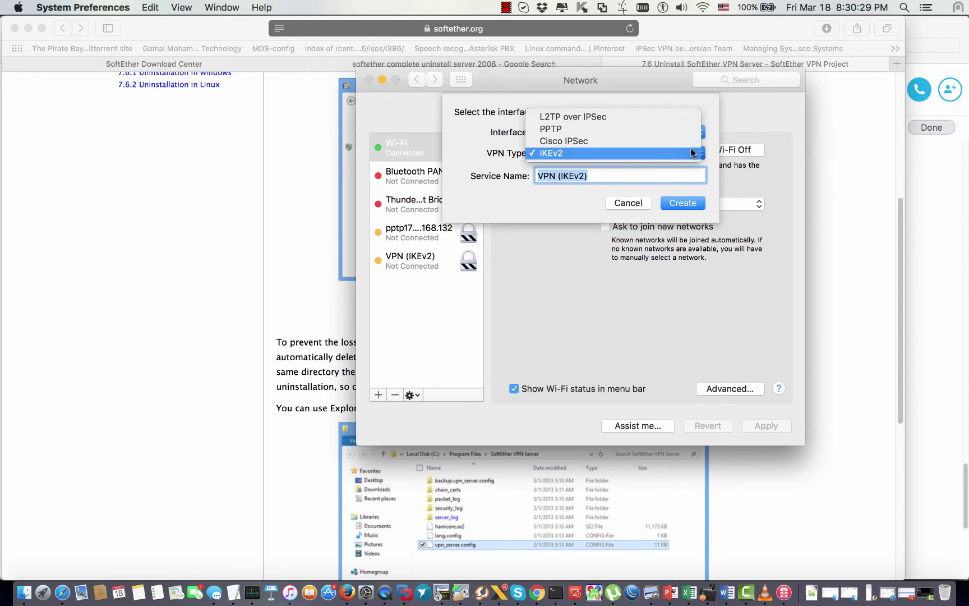
{"action": "left_click", "coordinate": [619, 116]}
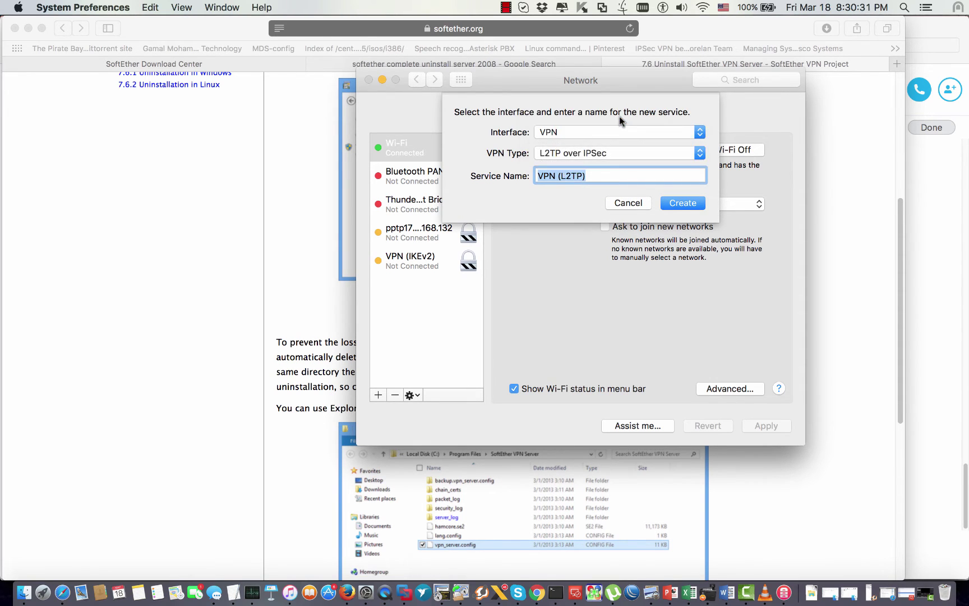
{"action": "left_click", "coordinate": [683, 202]}
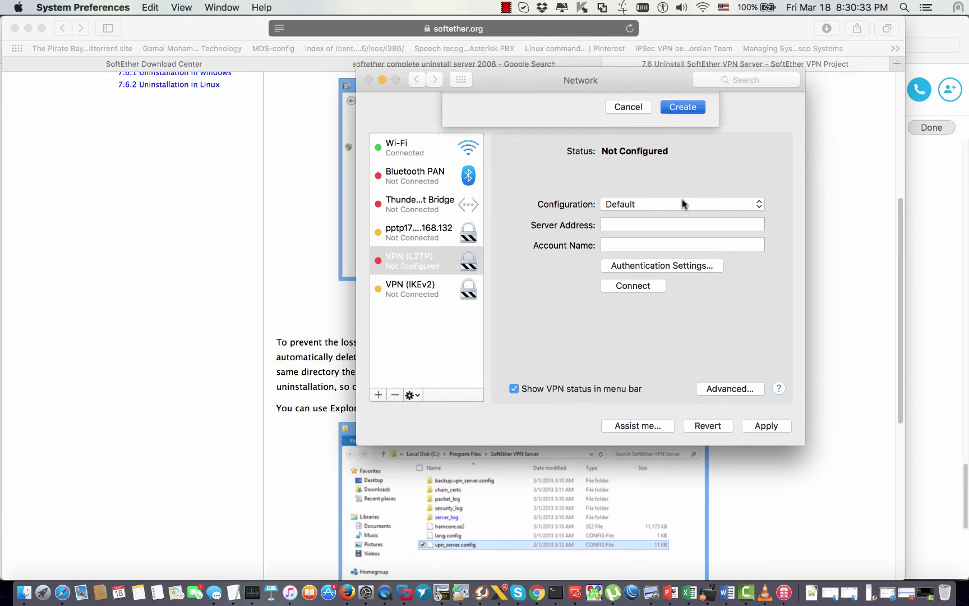
{"action": "left_click", "coordinate": [663, 203]}
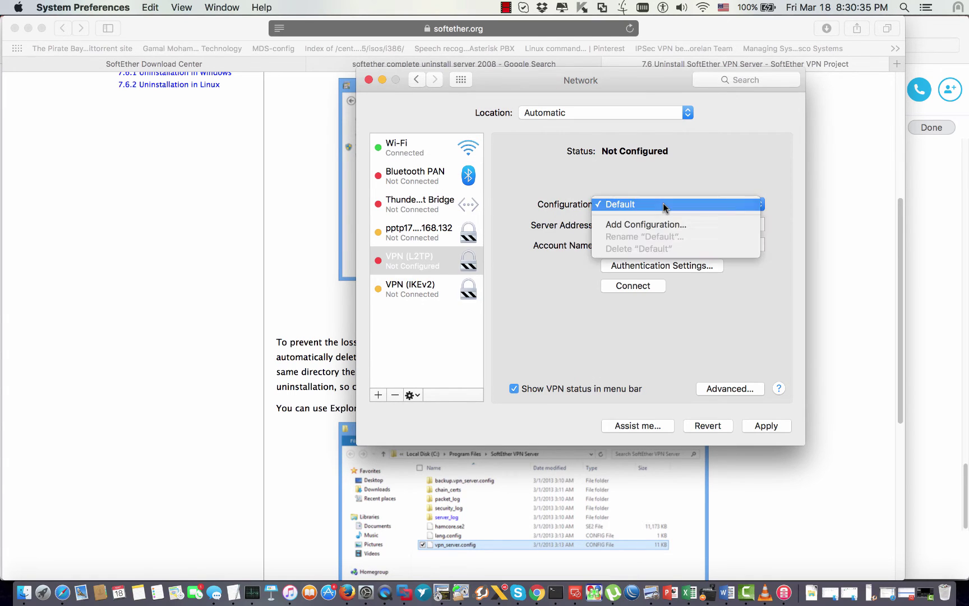
{"action": "left_click", "coordinate": [646, 201]}
{"action": "left_click", "coordinate": [619, 223]}
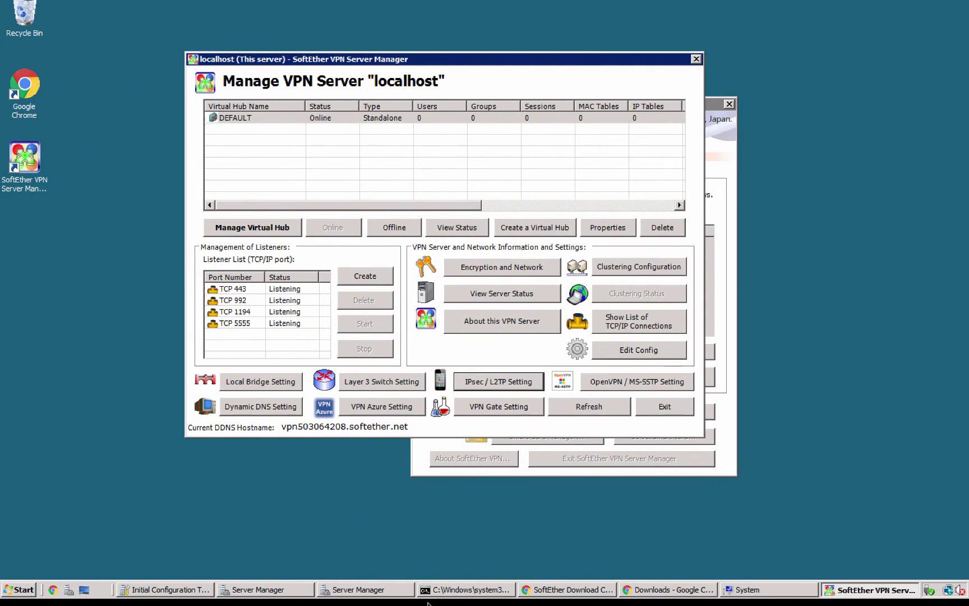
{"action": "left_click", "coordinate": [467, 590]}
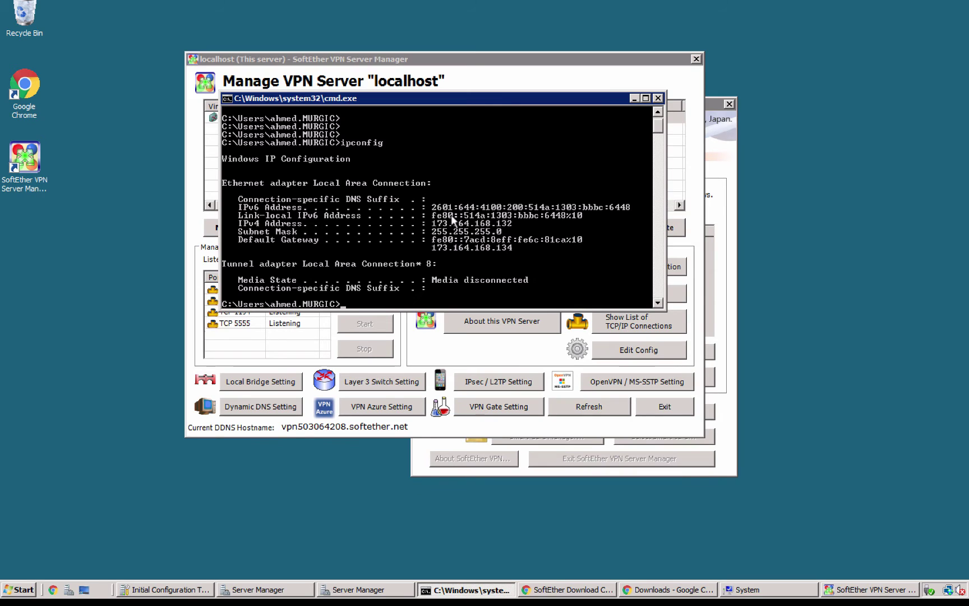
{"action": "right_click", "coordinate": [453, 220]}
{"action": "left_click", "coordinate": [470, 223]}
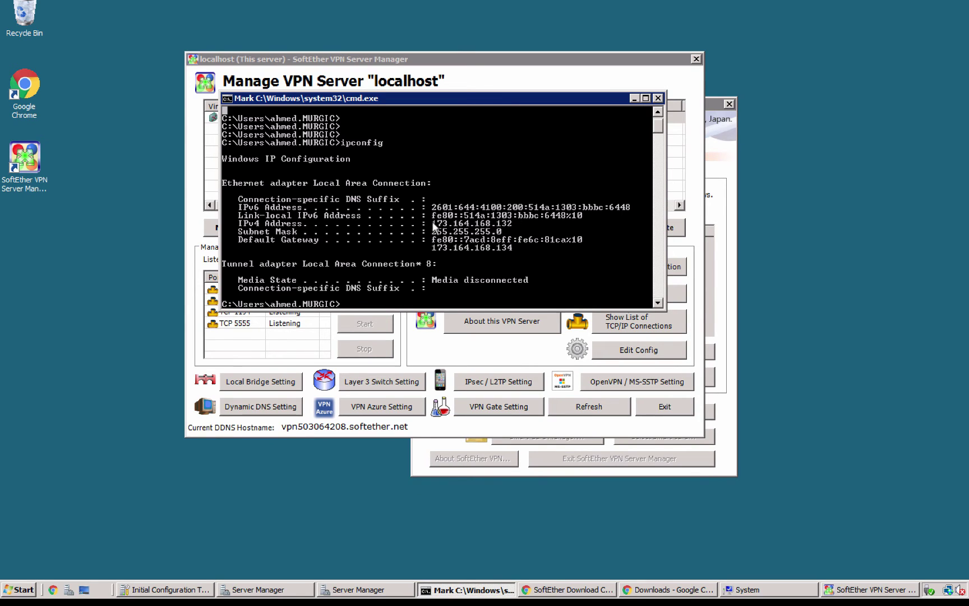
{"action": "left_click_drag", "start_coordinate": [431, 223], "coordinate": [506, 225]}
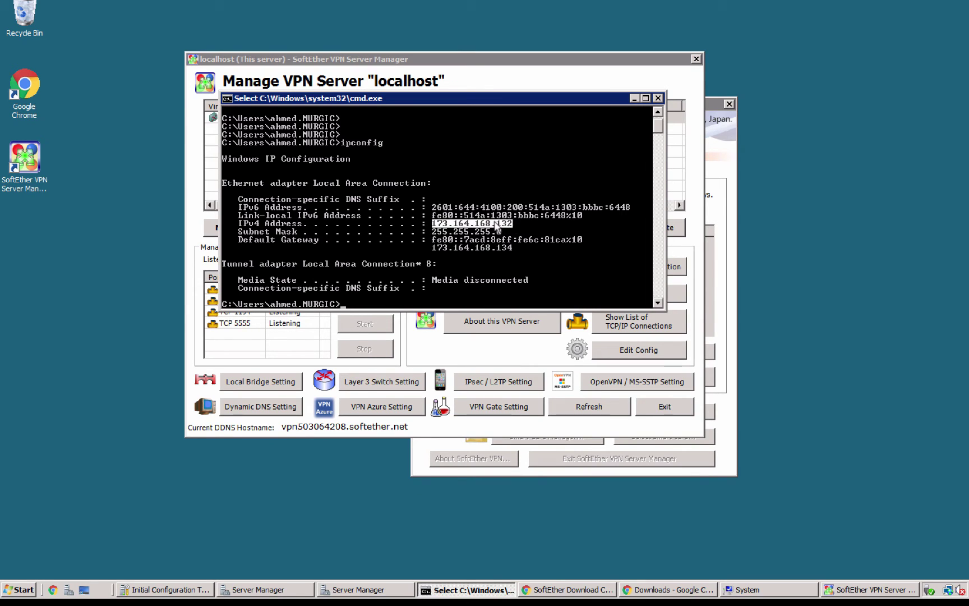
{"action": "key", "text": "Return"}
{"action": "key", "text": "ctrl+Left"}
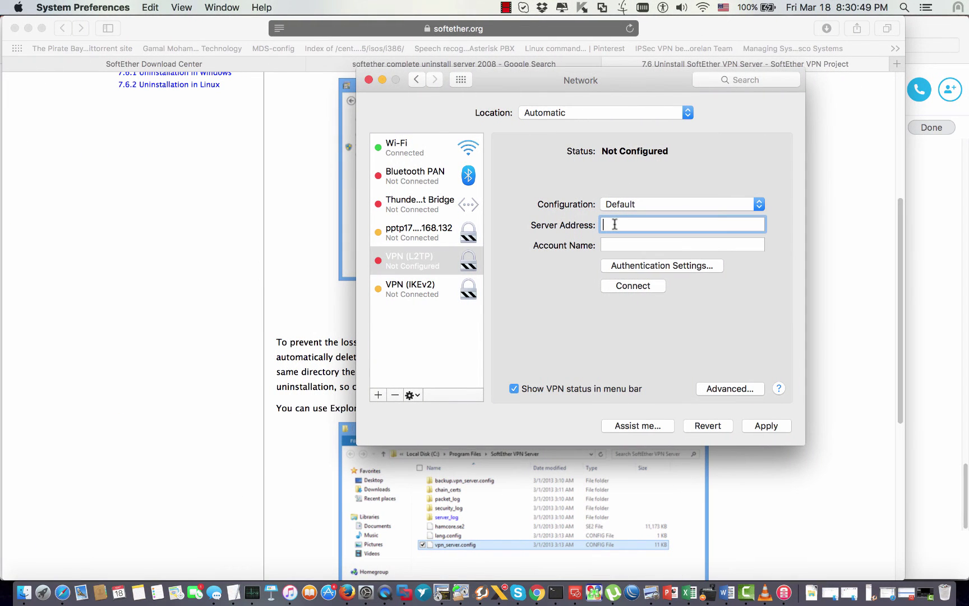
Step: Enter server 173.164.168.132, the account name, password and shared secret for the VPN (L2TP) service
{"action": "type", "text": "173.164.168.132"}
{"action": "left_click", "coordinate": [626, 244]}
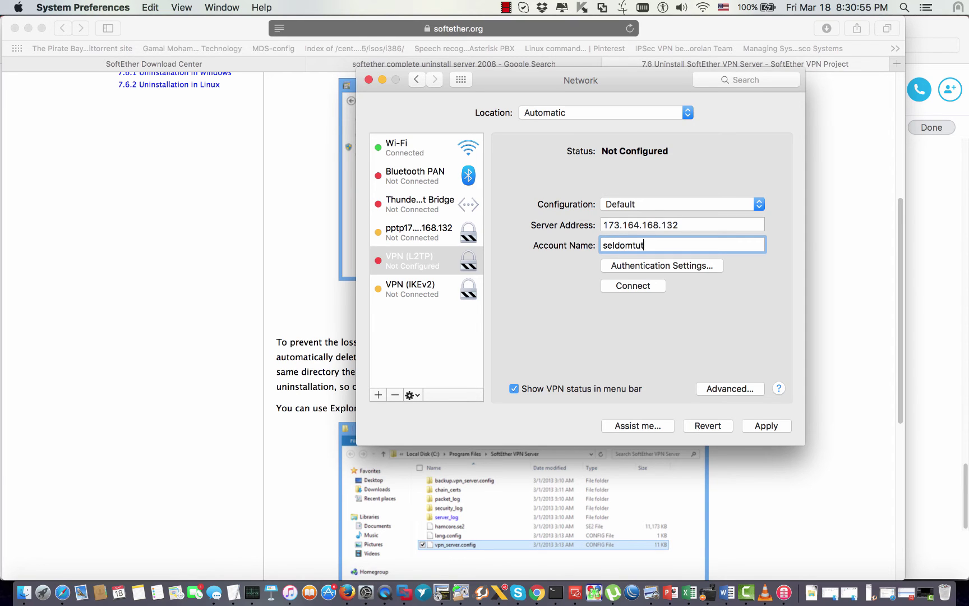
{"action": "left_click", "coordinate": [661, 265]}
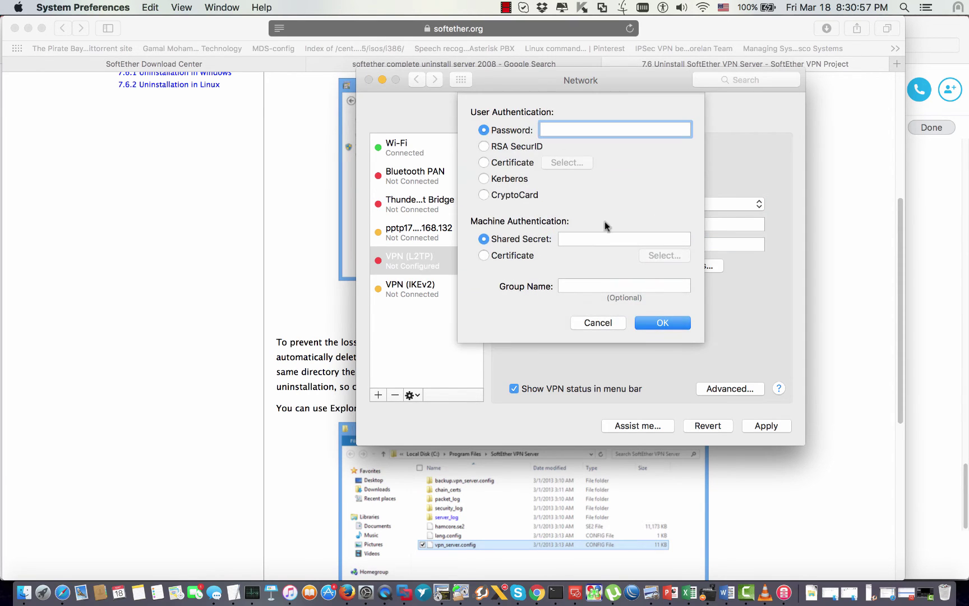
{"action": "type", "text": "••••"}
{"action": "left_click", "coordinate": [590, 245]}
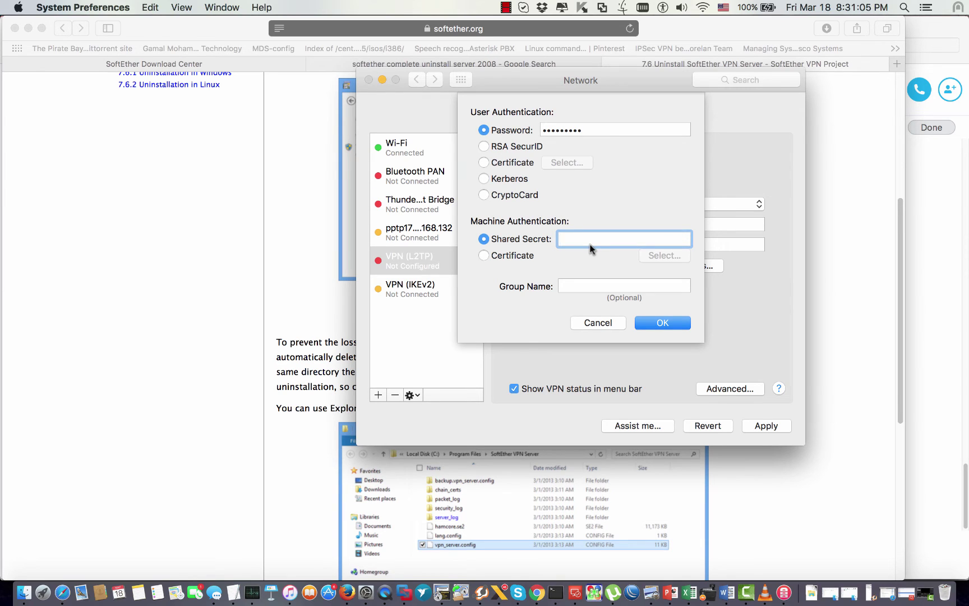
{"action": "type", "text": "••"}
{"action": "left_click", "coordinate": [671, 322]}
{"action": "left_click", "coordinate": [646, 284]}
Step: Apply and connect the VPN (L2TP) service, then highlight the assigned IP 192.168.30.10
{"action": "left_click", "coordinate": [688, 163]}
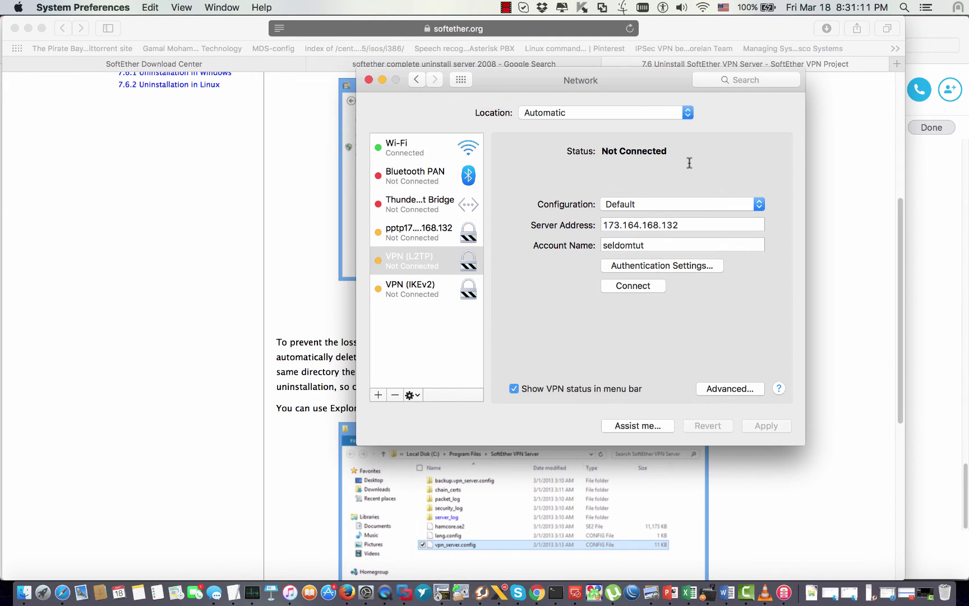
{"action": "left_click", "coordinate": [635, 283]}
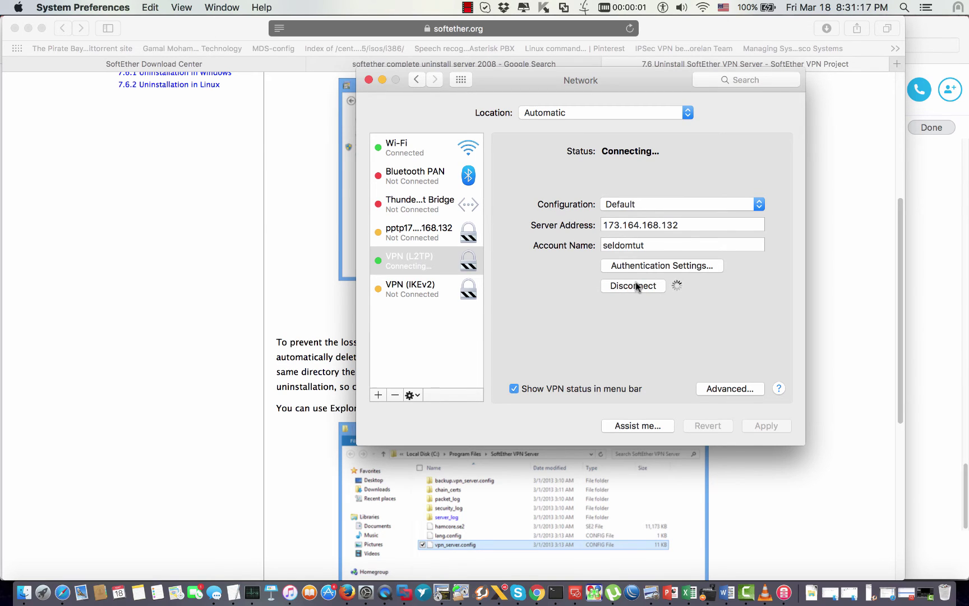
{"action": "left_click_drag", "start_coordinate": [656, 80], "coordinate": [579, 79]}
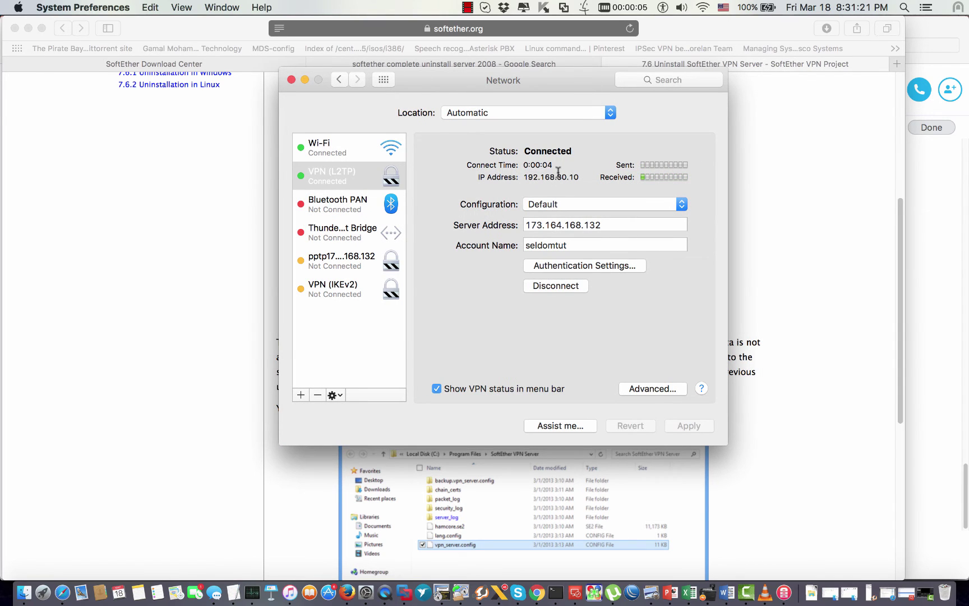
{"action": "left_click_drag", "start_coordinate": [527, 176], "coordinate": [558, 177]}
{"action": "left_click_drag", "start_coordinate": [558, 177], "coordinate": [574, 176]}
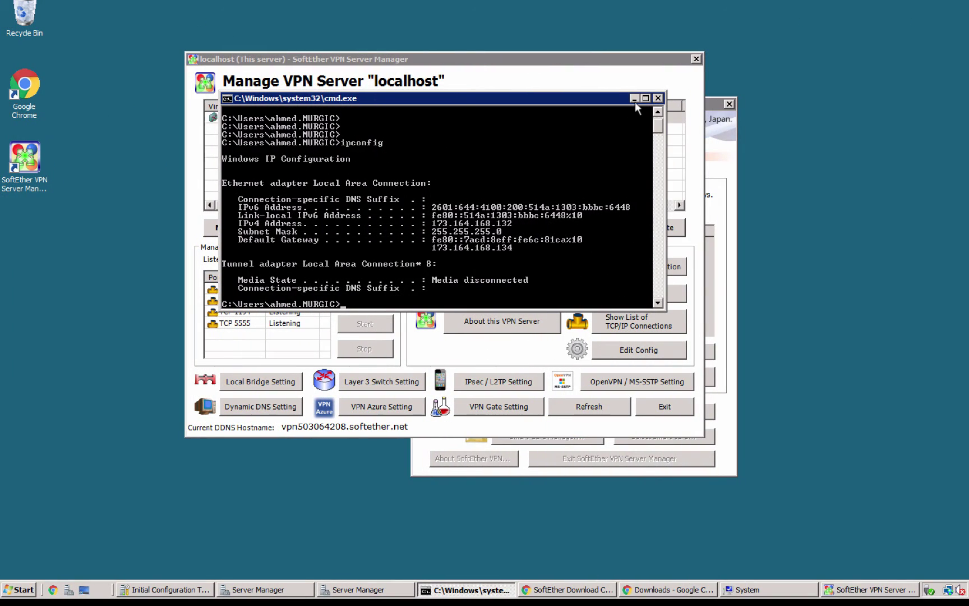
Step: Review the DEFAULT hub's SecureNAT configuration, whose DHCP range starts at 192.168.30.10, then close it
{"action": "left_click", "coordinate": [634, 99]}
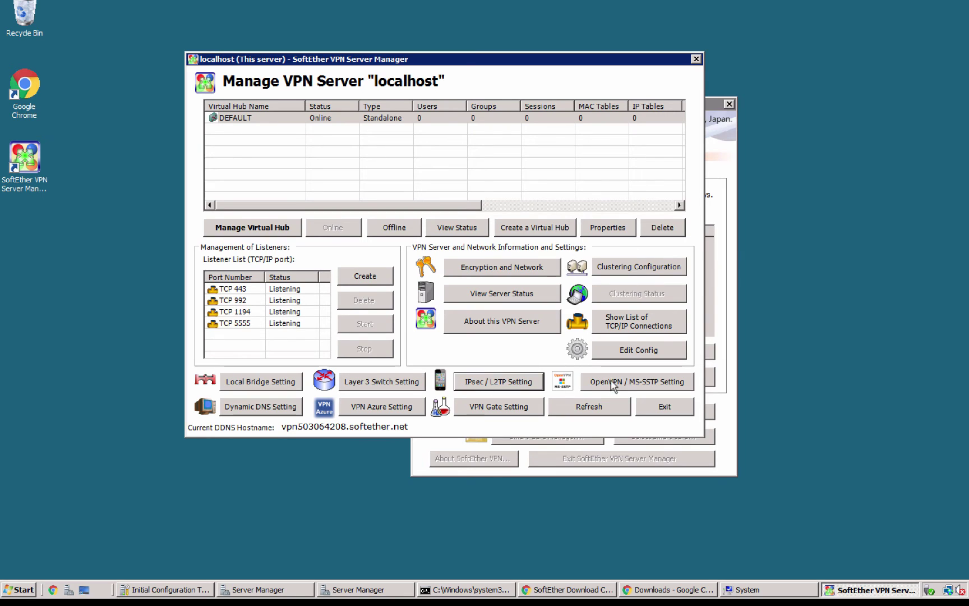
{"action": "left_click", "coordinate": [280, 121]}
{"action": "left_click", "coordinate": [263, 228]}
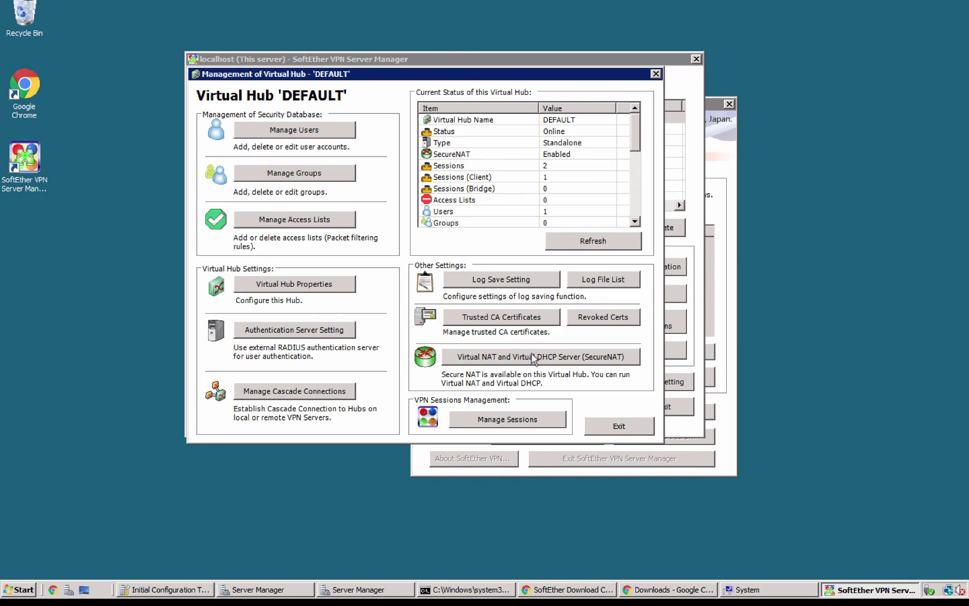
{"action": "left_click", "coordinate": [532, 357]}
{"action": "left_click", "coordinate": [512, 279]}
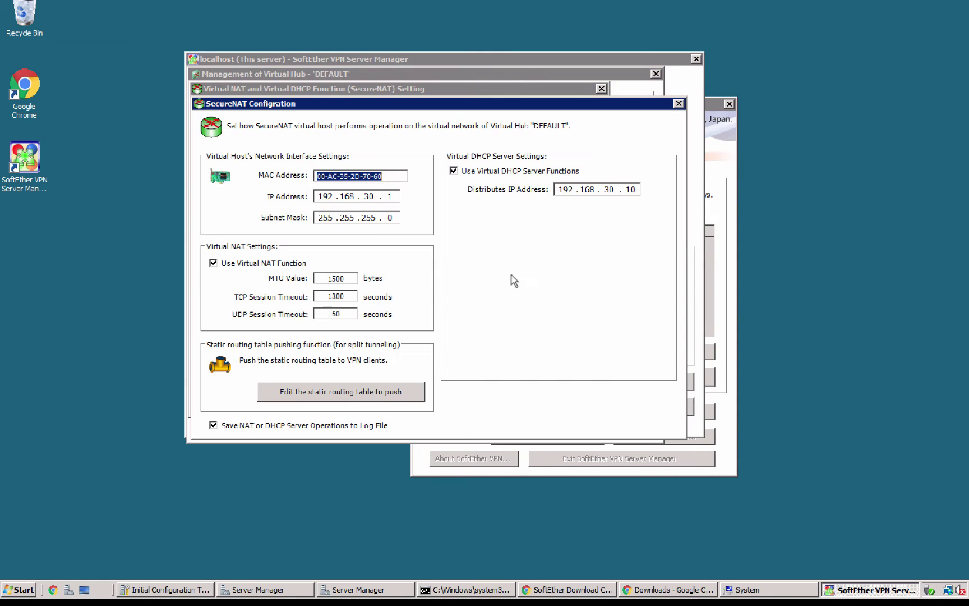
{"action": "left_click", "coordinate": [630, 190]}
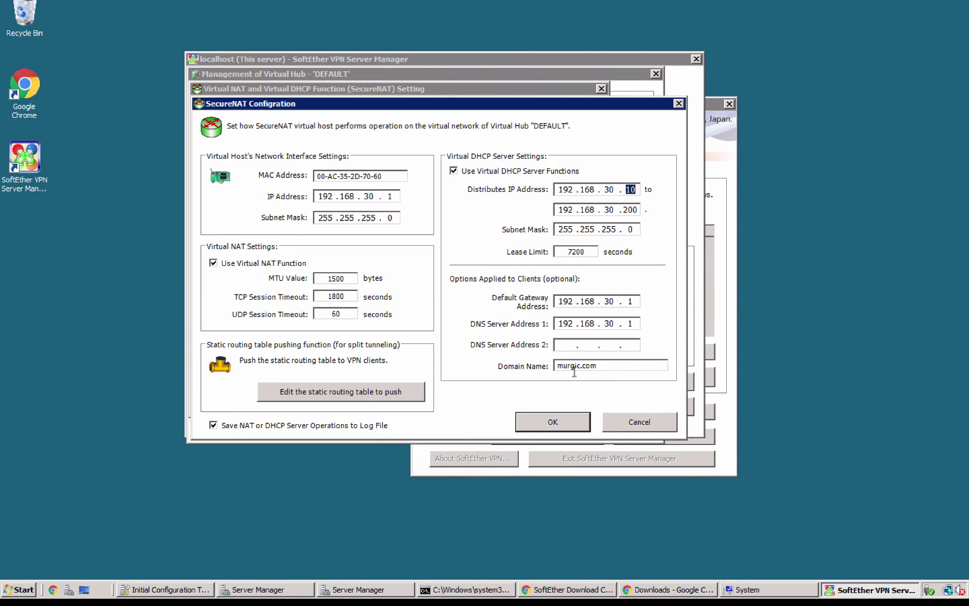
{"action": "left_click", "coordinate": [559, 423]}
{"action": "left_click", "coordinate": [570, 401]}
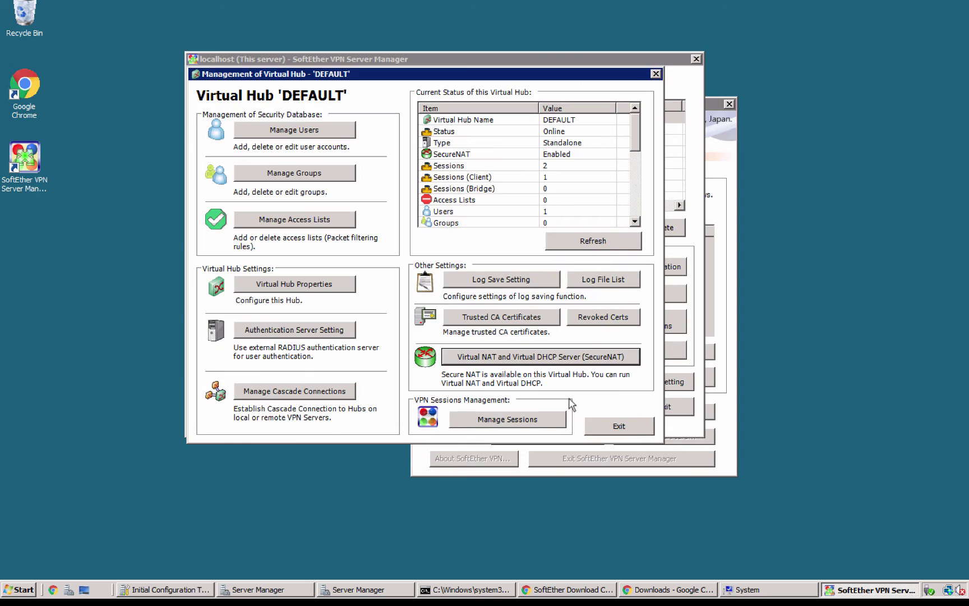
{"action": "key", "text": "ctrl+Left"}
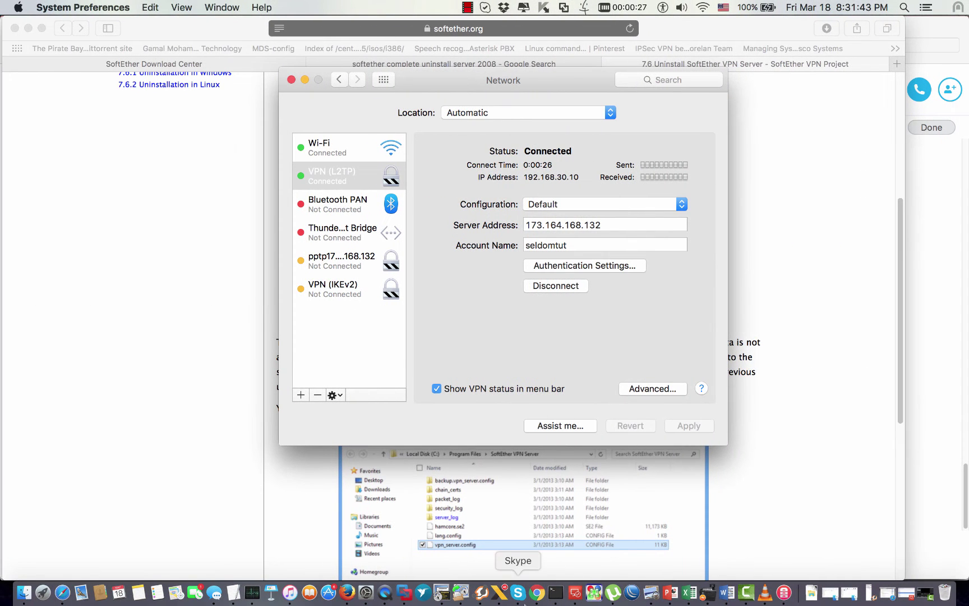
Step: Stop the old ping in Terminal and run a fresh ping to 8.8.8.8
{"action": "left_click", "coordinate": [555, 591]}
{"action": "key", "text": "ctrl+c"}
{"action": "key", "text": "Return"}
{"action": "key", "text": "Return"}
{"action": "key", "text": "Return"}
{"action": "key", "text": "Return"}
{"action": "key", "text": "Return"}
{"action": "type", "text": "ping 8.8.8.8"}
{"action": "key", "text": "Return"}
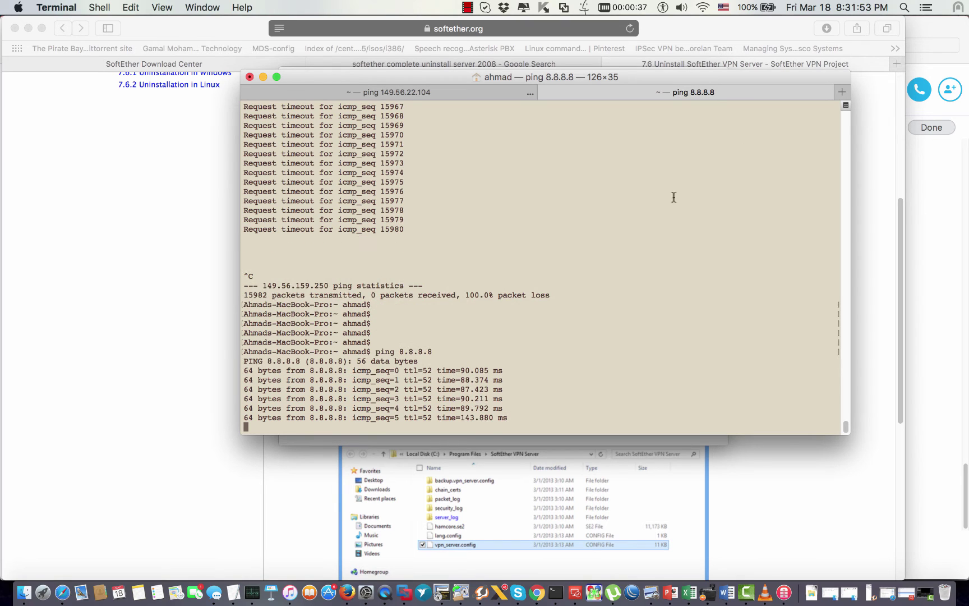
{"action": "key", "text": "ctrl+c"}
{"action": "key", "text": "Return"}
{"action": "key", "text": "Return"}
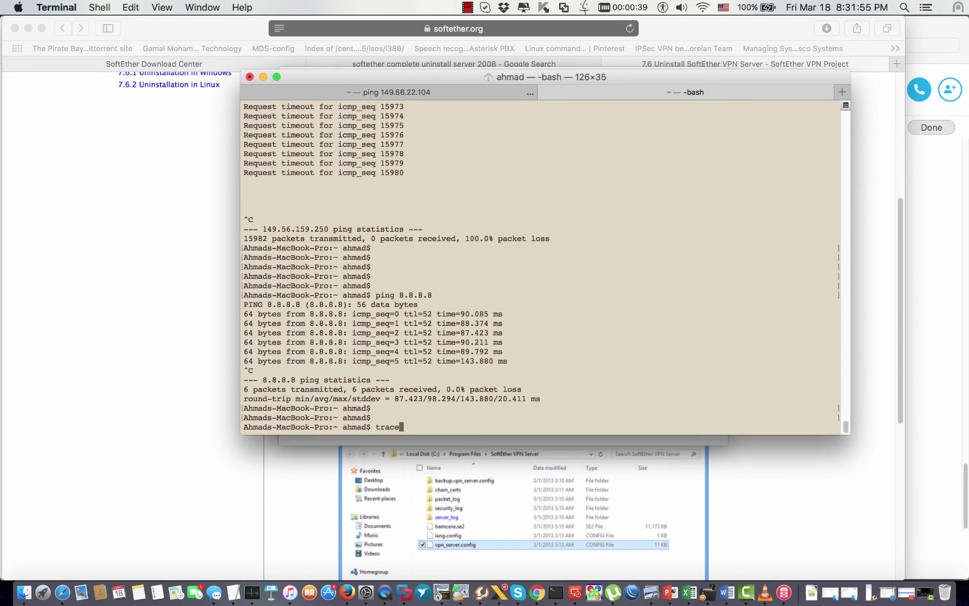
Step: Run traceroute 8.8.8.8 and review its six hops, then return to Network preferences
{"action": "key", "text": "BackSpace"}
{"action": "key", "text": "BackSpace"}
{"action": "key", "text": "BackSpace"}
{"action": "key", "text": "BackSpace"}
{"action": "key", "text": "BackSpace"}
{"action": "key", "text": "BackSpace"}
{"action": "key", "text": "BackSpace"}
{"action": "key", "text": "BackSpace"}
{"action": "type", "text": "trac"}
{"action": "type", "text": "8.8.8.8"}
{"action": "key", "text": "Return"}
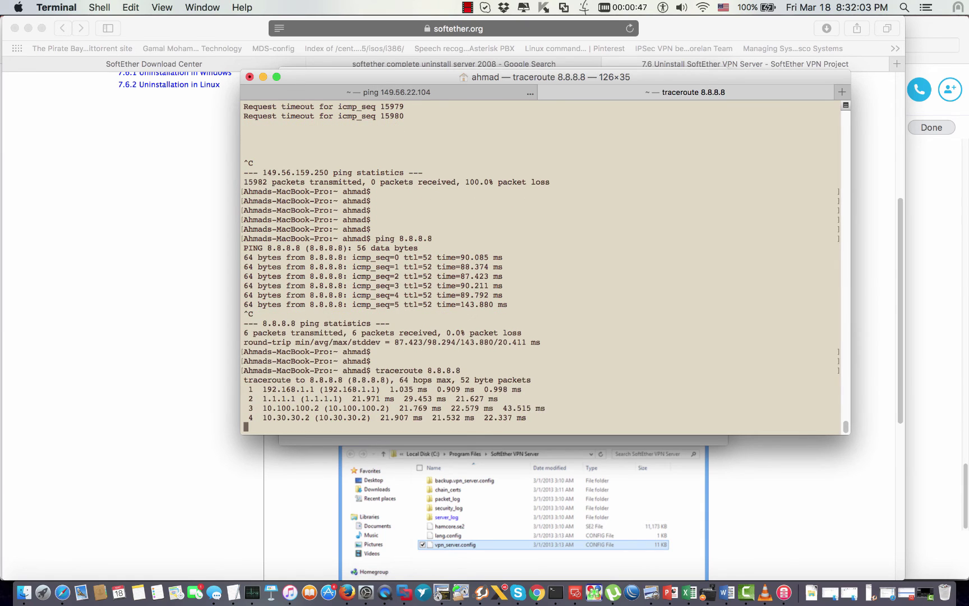
{"action": "key", "text": "ctrl+c"}
{"action": "left_click_drag", "start_coordinate": [560, 407], "coordinate": [241, 345]}
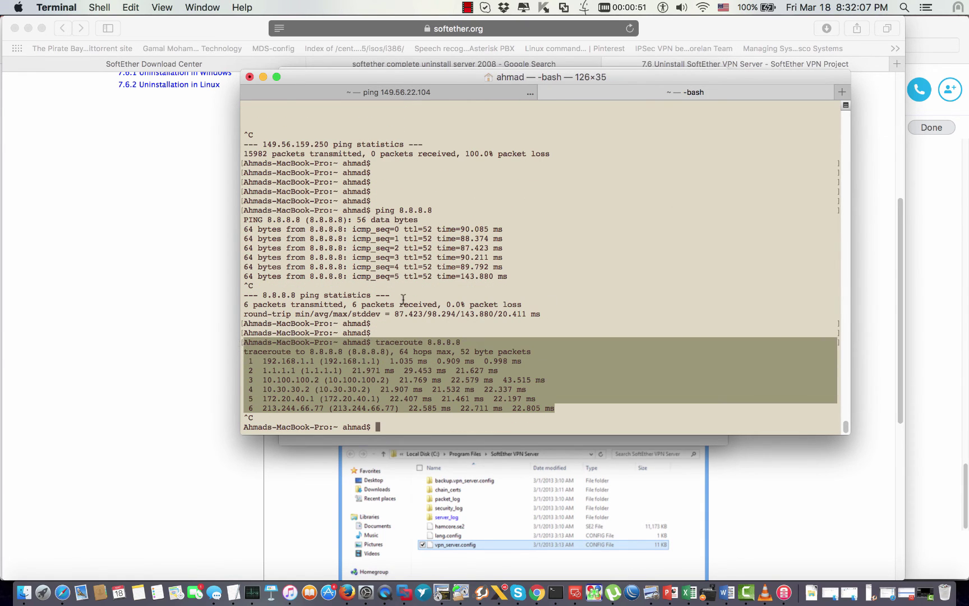
{"action": "key", "text": "ctrl+Right"}
{"action": "key", "text": "ctrl+Left"}
{"action": "left_click", "coordinate": [445, 303]}
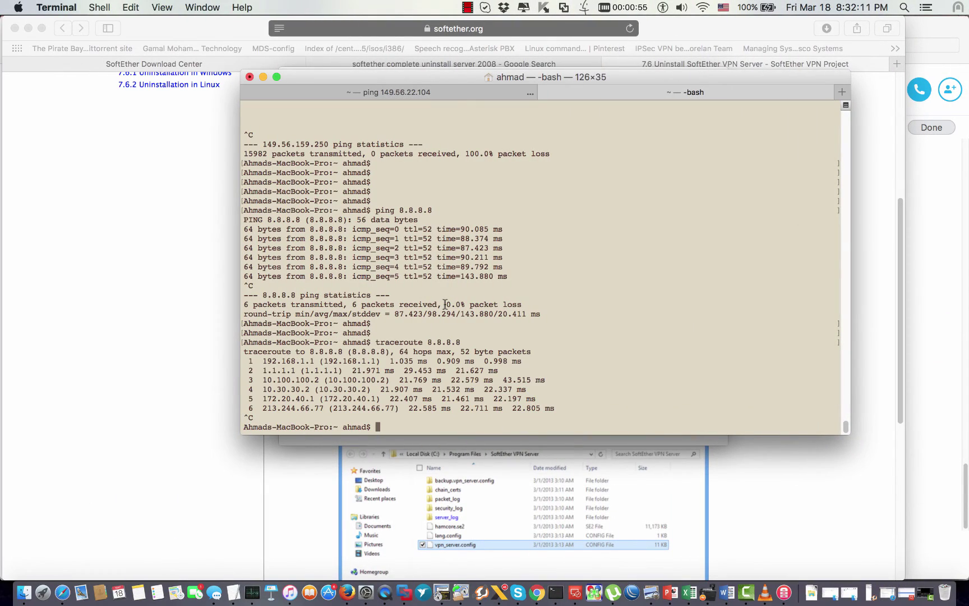
{"action": "left_click", "coordinate": [367, 586]}
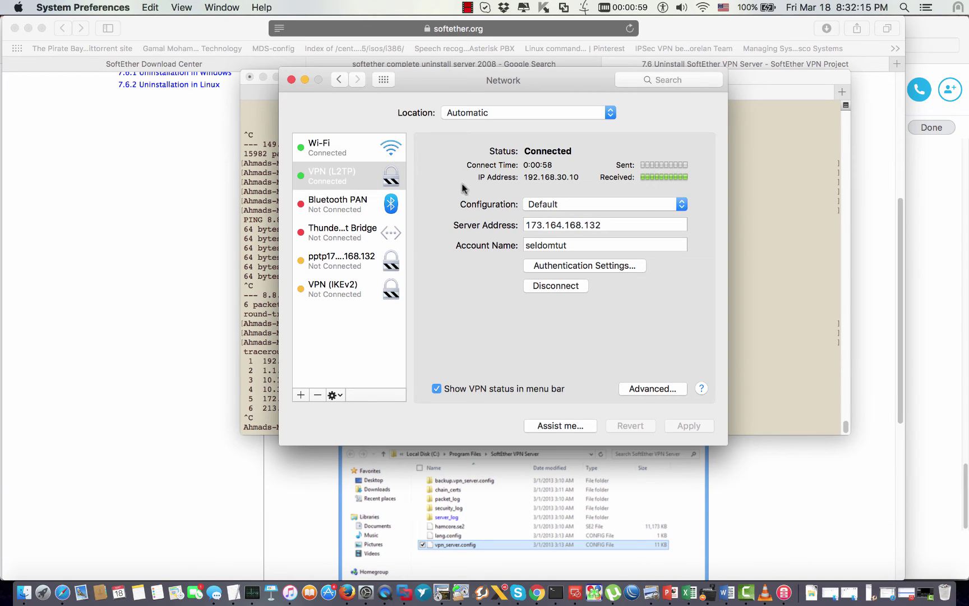
Step: Enable 'Send all traffic over VPN connection' for VPN (L2TP), apply it, then disconnect
{"action": "left_click", "coordinate": [785, 112]}
{"action": "key", "text": "Return"}
{"action": "key", "text": "Return"}
{"action": "key", "text": "Return"}
{"action": "key", "text": "Return"}
{"action": "key", "text": "Return"}
{"action": "left_click_drag", "start_coordinate": [381, 77], "coordinate": [371, 290]}
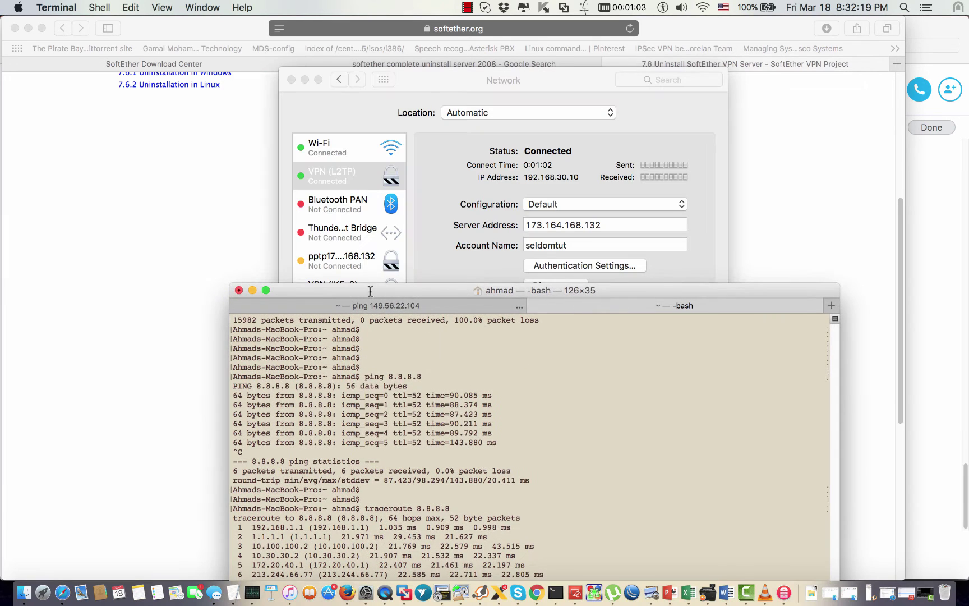
{"action": "left_click", "coordinate": [589, 81]}
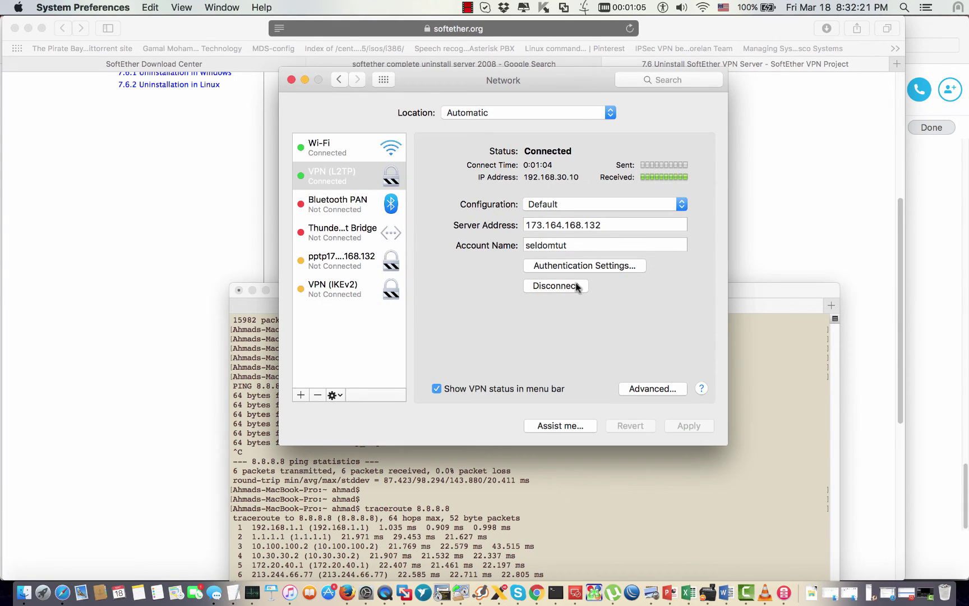
{"action": "left_click", "coordinate": [645, 387]}
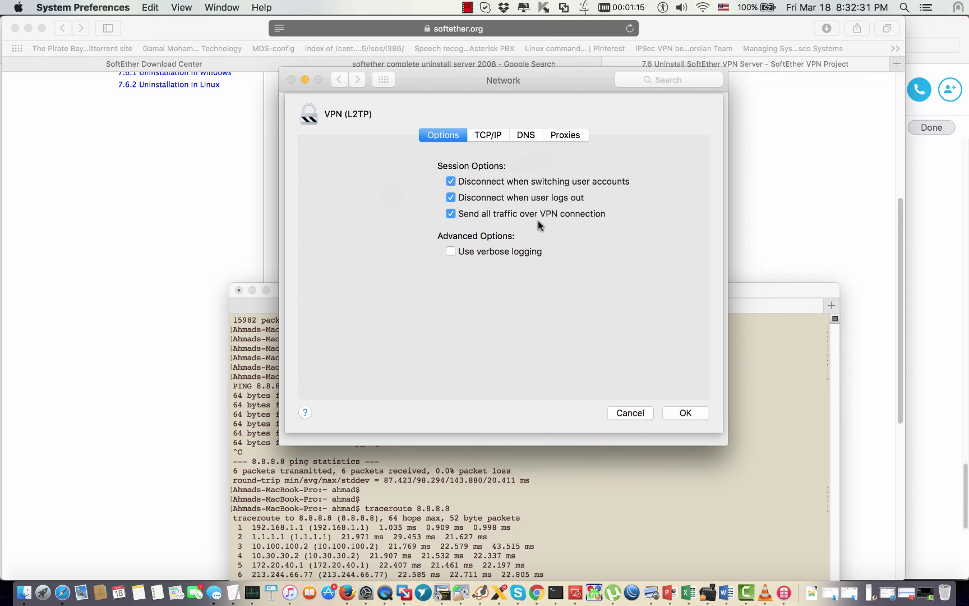
{"action": "left_click", "coordinate": [688, 412]}
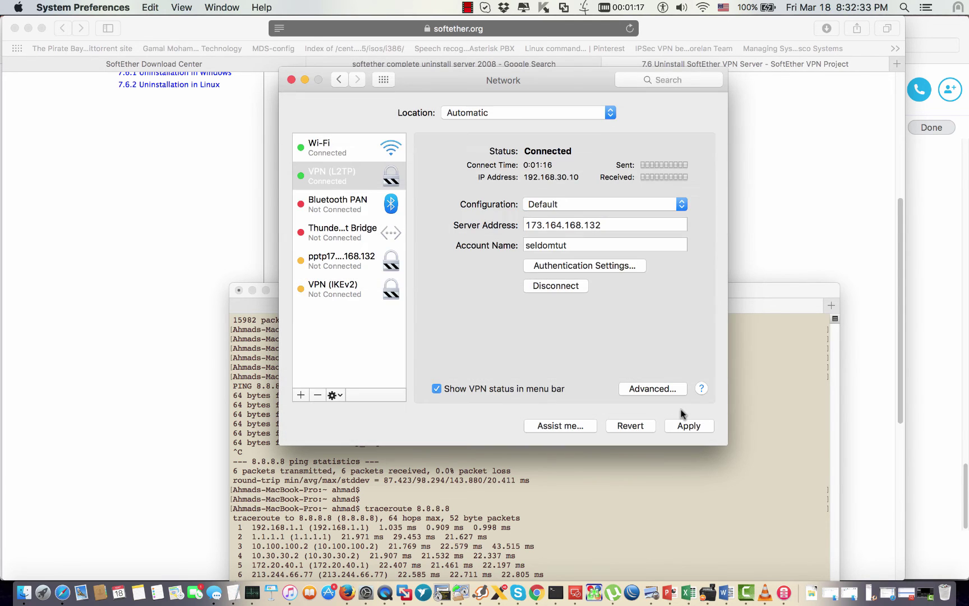
{"action": "left_click", "coordinate": [568, 286]}
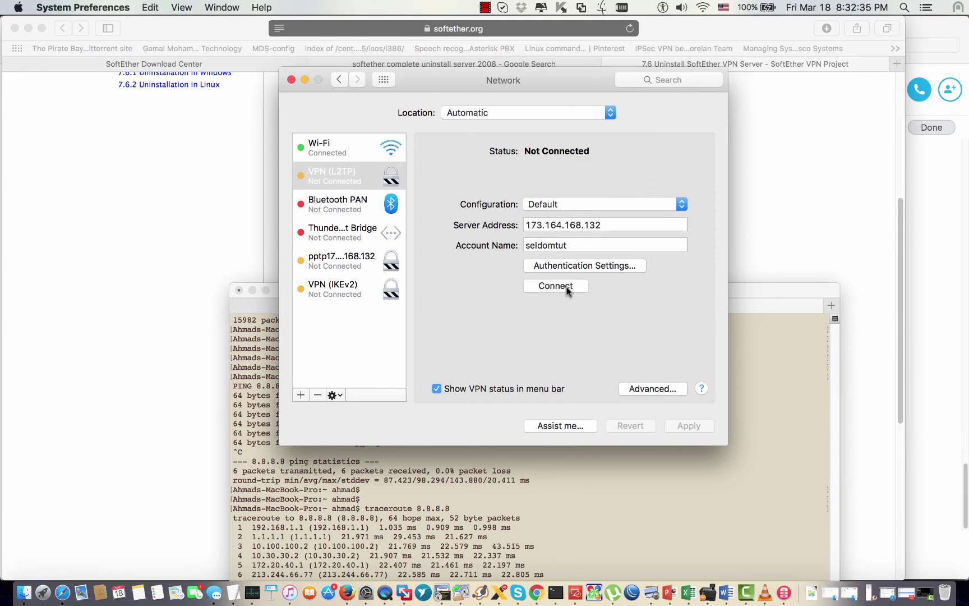
Step: Reconnect VPN (L2TP) and ping 8.8.8.8 over it
{"action": "left_click", "coordinate": [568, 286]}
{"action": "left_click", "coordinate": [741, 351]}
{"action": "left_click_drag", "start_coordinate": [664, 289], "coordinate": [815, 89]}
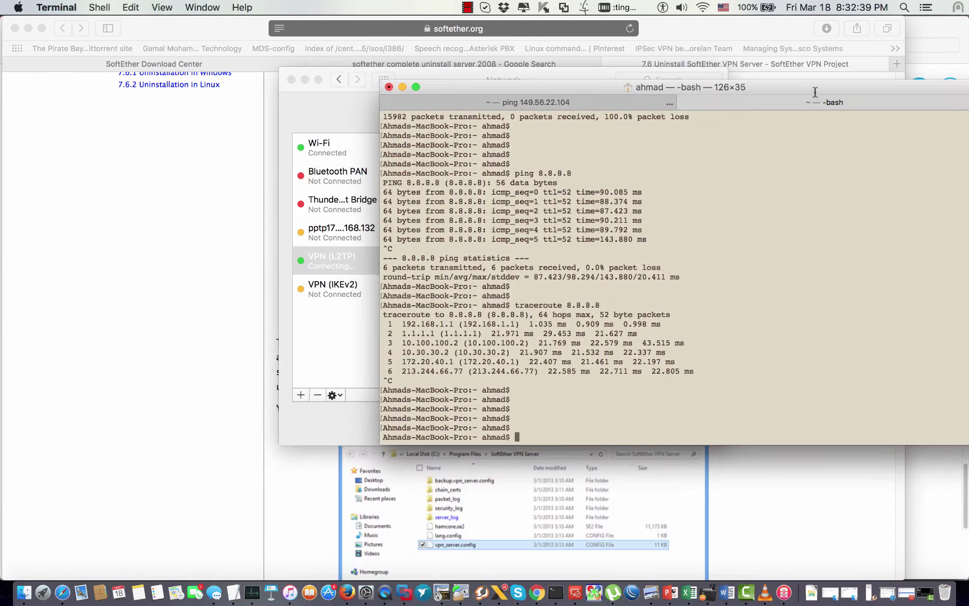
{"action": "key", "text": "Up"}
{"action": "key", "text": "Up"}
{"action": "key", "text": "Return"}
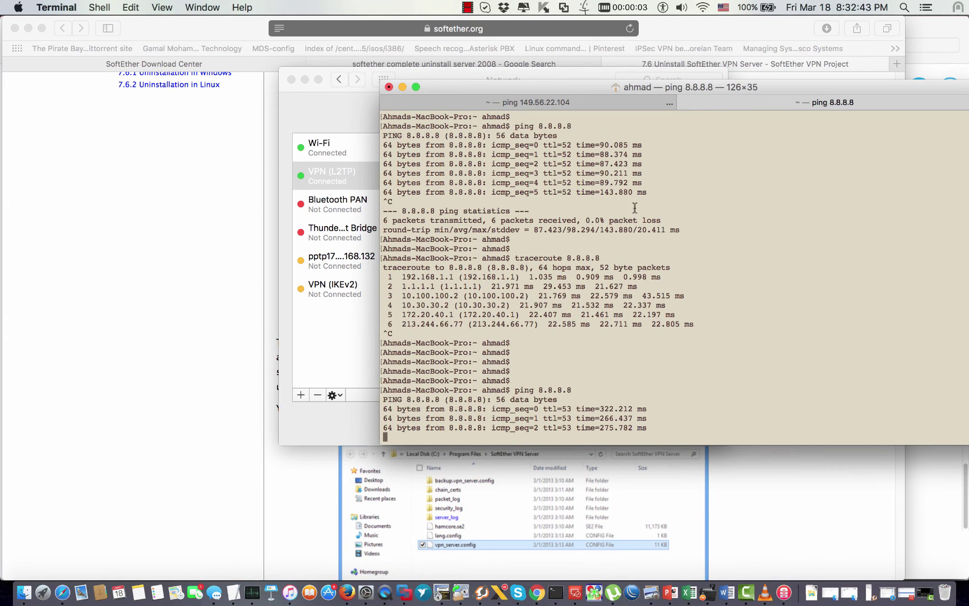
{"action": "left_click_drag", "start_coordinate": [616, 399], "coordinate": [595, 397]}
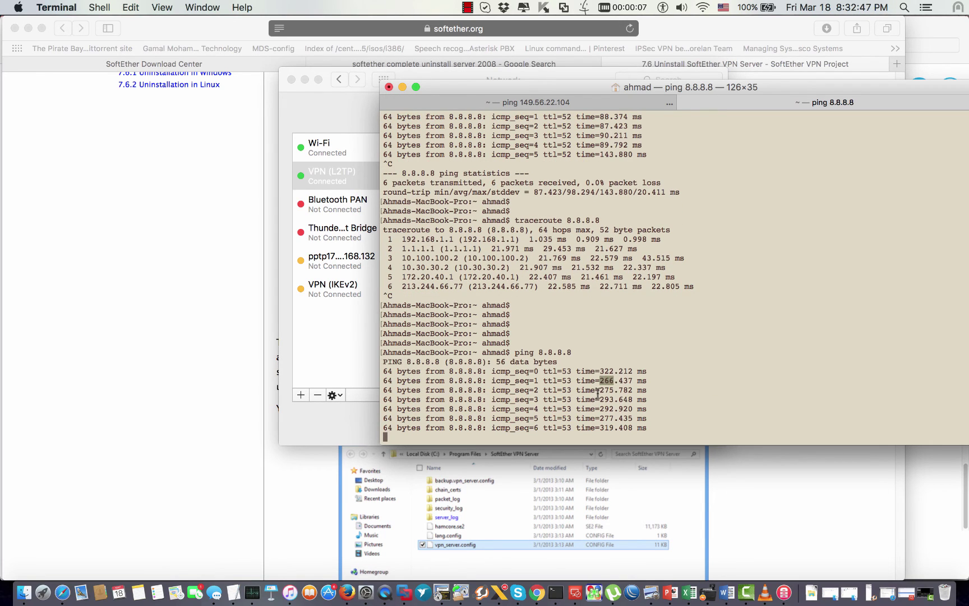
{"action": "left_click", "coordinate": [581, 352]}
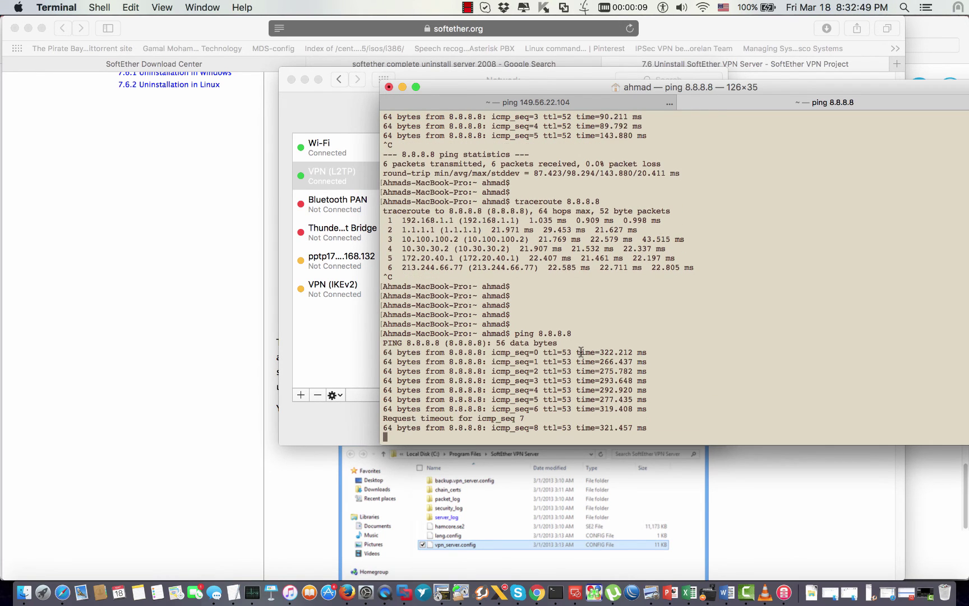
{"action": "key", "text": "ctrl+c"}
{"action": "key", "text": "Return"}
{"action": "key", "text": "Return"}
{"action": "key", "text": "Return"}
{"action": "key", "text": "Return"}
Step: Run traceroute 8.8.8.8, restarting it several times after it stalls
{"action": "type", "text": "trace"}
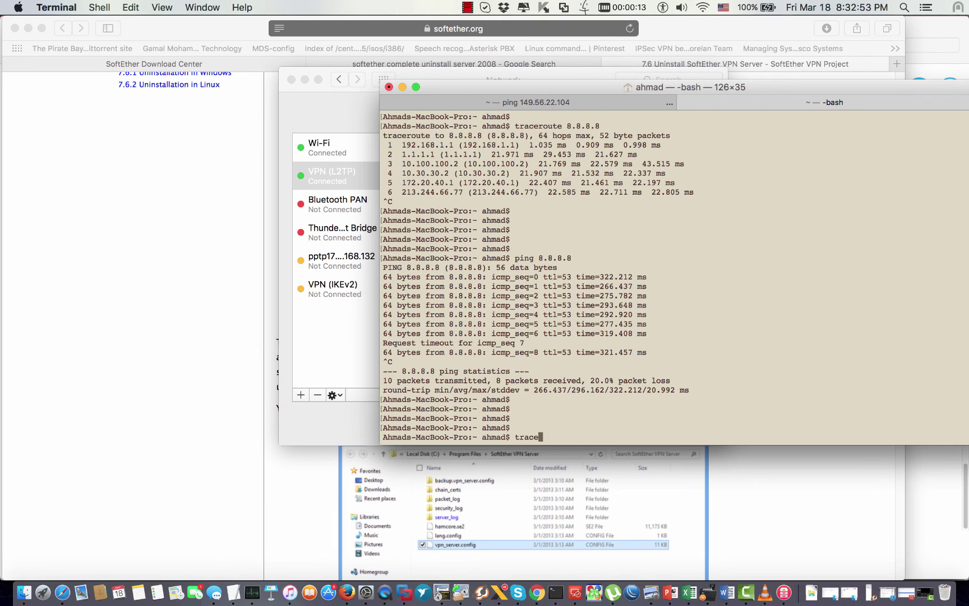
{"action": "type", "text": "route .8.8"}
{"action": "key", "text": "BackSpace"}
{"action": "key", "text": "BackSpace"}
{"action": "key", "text": "BackSpace"}
{"action": "type", "text": ".8.8.8"}
{"action": "key", "text": "Return"}
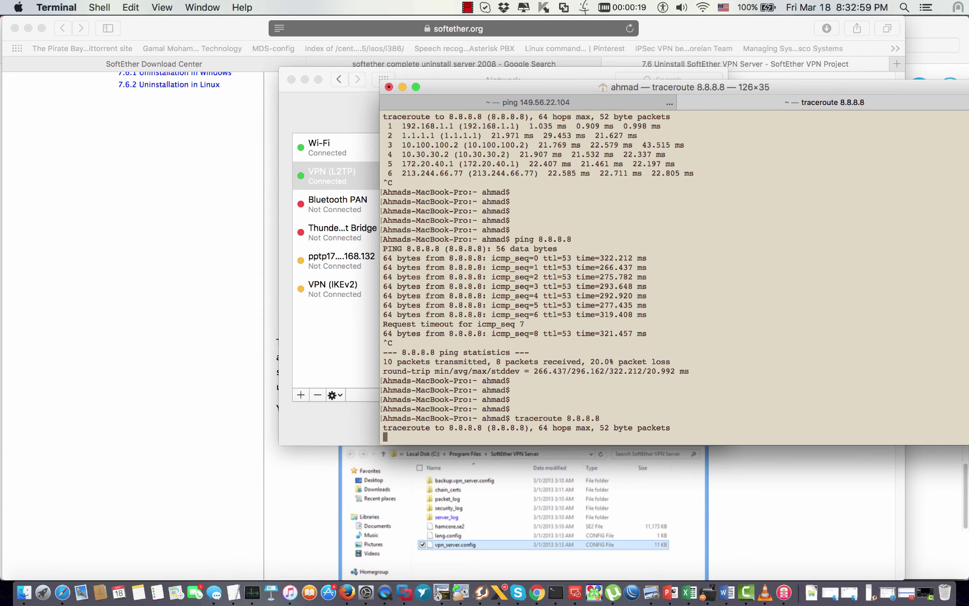
{"action": "key", "text": "Return"}
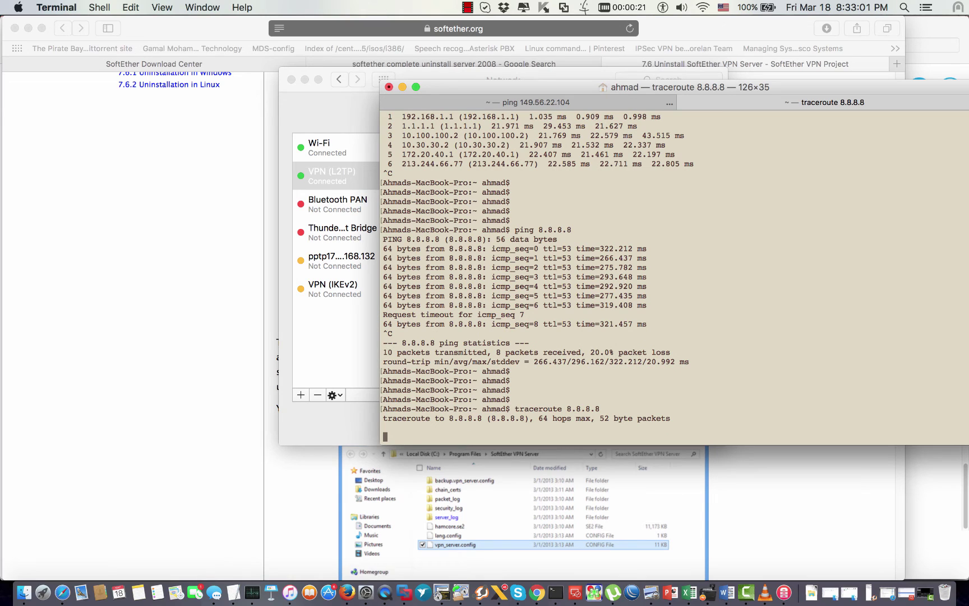
{"action": "key", "text": "ctrl+c"}
{"action": "key", "text": "Up"}
{"action": "key", "text": "Return"}
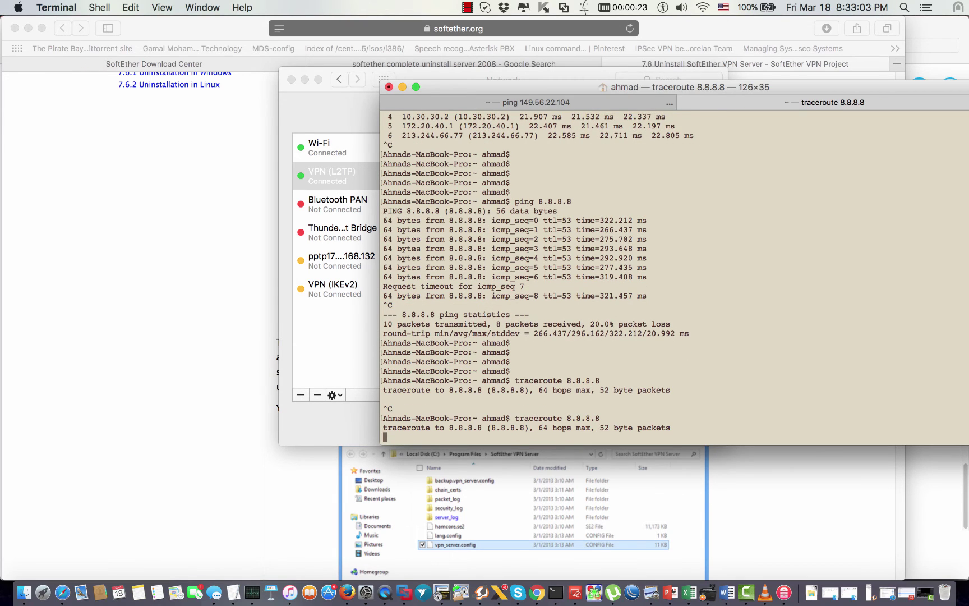
{"action": "key", "text": "ctrl+c"}
{"action": "key", "text": "Up"}
{"action": "key", "text": "Return"}
{"action": "key", "text": "Return"}
{"action": "key", "text": "Return"}
{"action": "key", "text": "ctrl+c"}
Step: Ping 8.8.8.8 again for three replies and restart traceroute 8.8.8.8
{"action": "key", "text": "Return"}
{"action": "key", "text": "Return"}
{"action": "key", "text": "Return"}
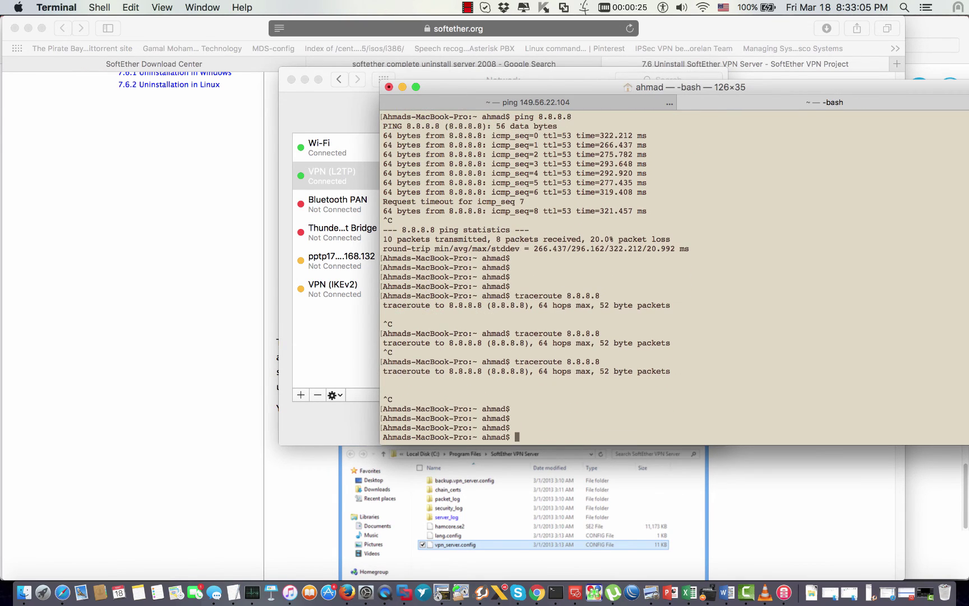
{"action": "type", "text": "ping 8.8.8.8"}
{"action": "key", "text": "Return"}
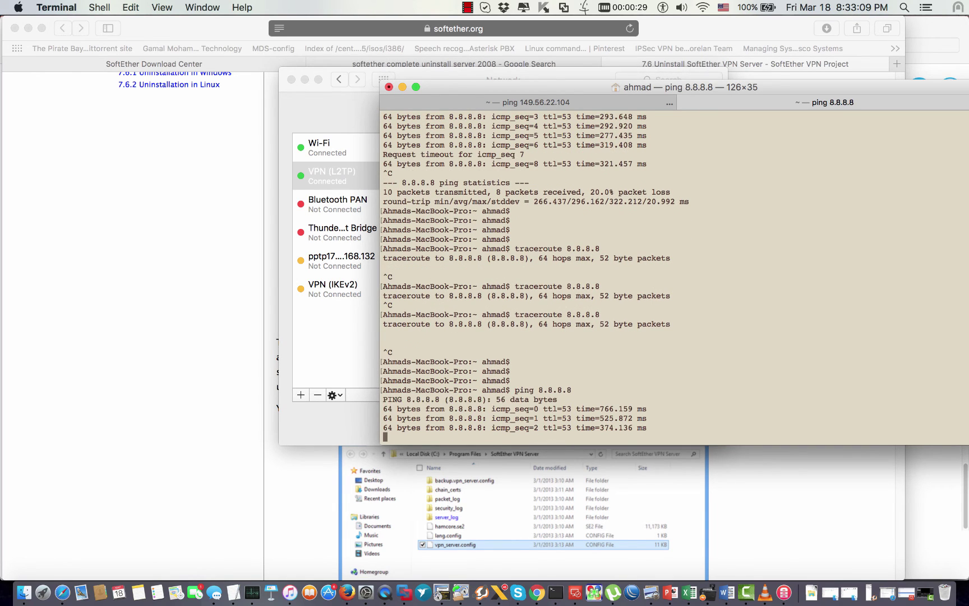
{"action": "key", "text": "ctrl+c"}
{"action": "key", "text": "Up"}
{"action": "key", "text": "Up"}
{"action": "key", "text": "Return"}
{"action": "key", "text": "Return"}
{"action": "key", "text": "Return"}
{"action": "key", "text": "Return"}
{"action": "key", "text": "Return"}
{"action": "key", "text": "Return"}
{"action": "key", "text": "Return"}
{"action": "key", "text": "Return"}
{"action": "key", "text": "Return"}
{"action": "key", "text": "Return"}
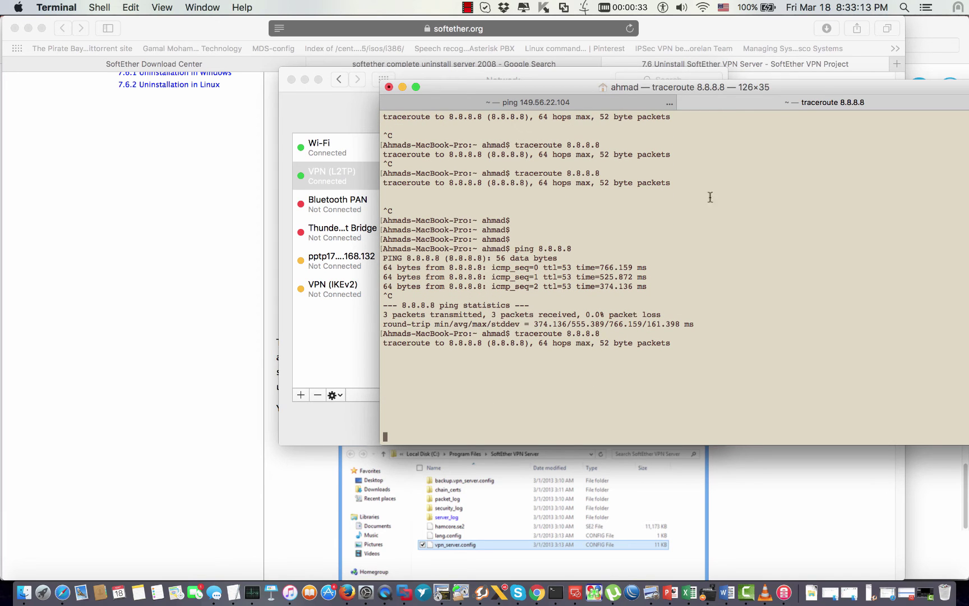
{"action": "left_click_drag", "start_coordinate": [823, 86], "coordinate": [473, 143]}
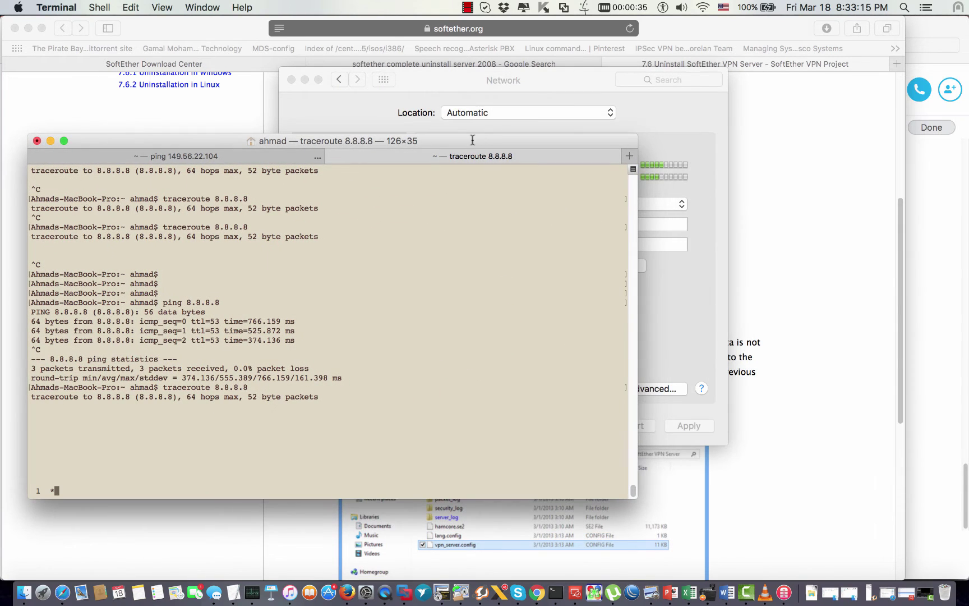
Step: Load whatismyipaddress.com in a new Safari tab, then go to the Windows server desktop
{"action": "left_click", "coordinate": [790, 28]}
{"action": "left_click", "coordinate": [896, 64]}
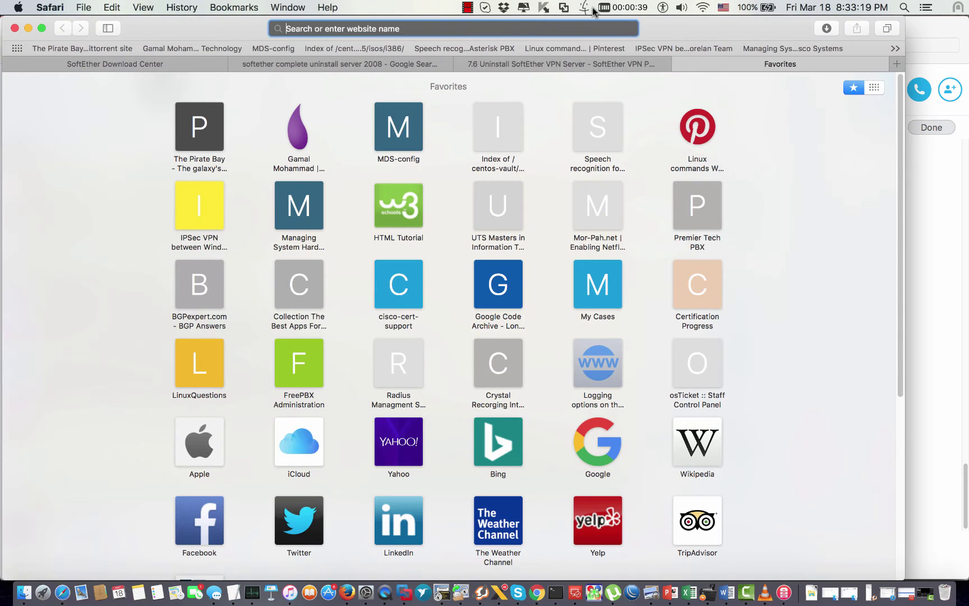
{"action": "type", "text": "whatismyipaddress.com — What Is My IP Address? IP Address Tools and More"}
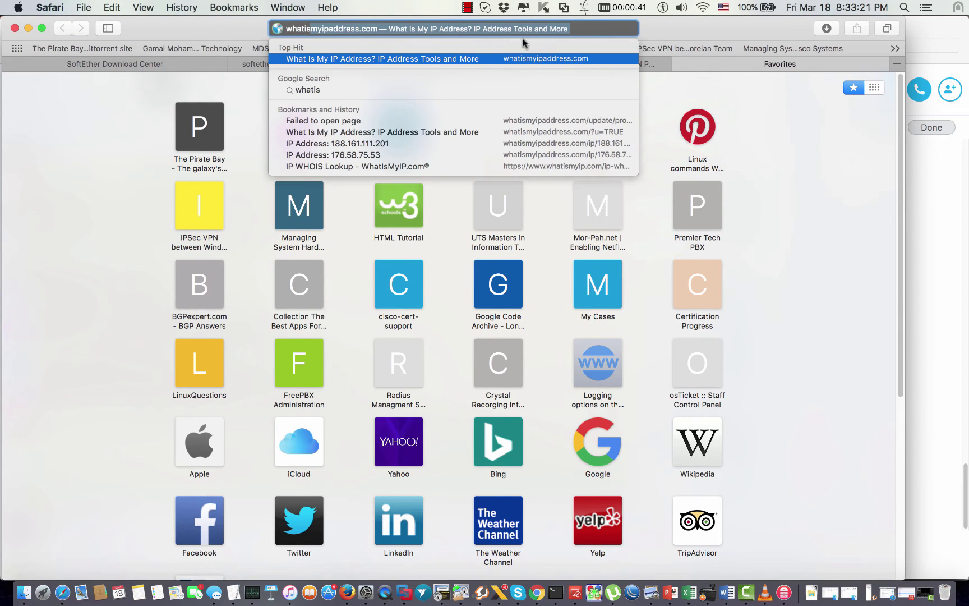
{"action": "key", "text": "Return"}
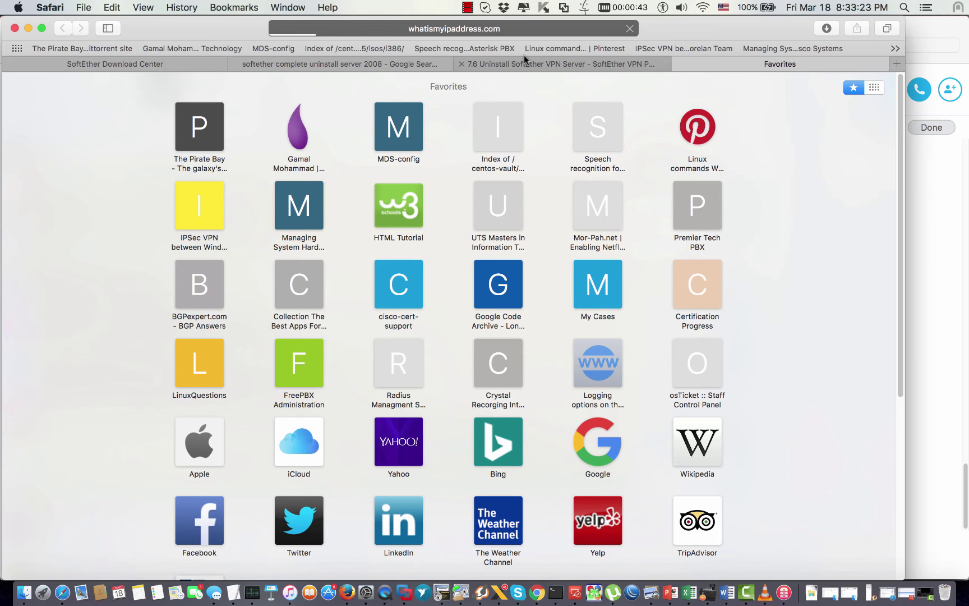
{"action": "key", "text": "ctrl+Right"}
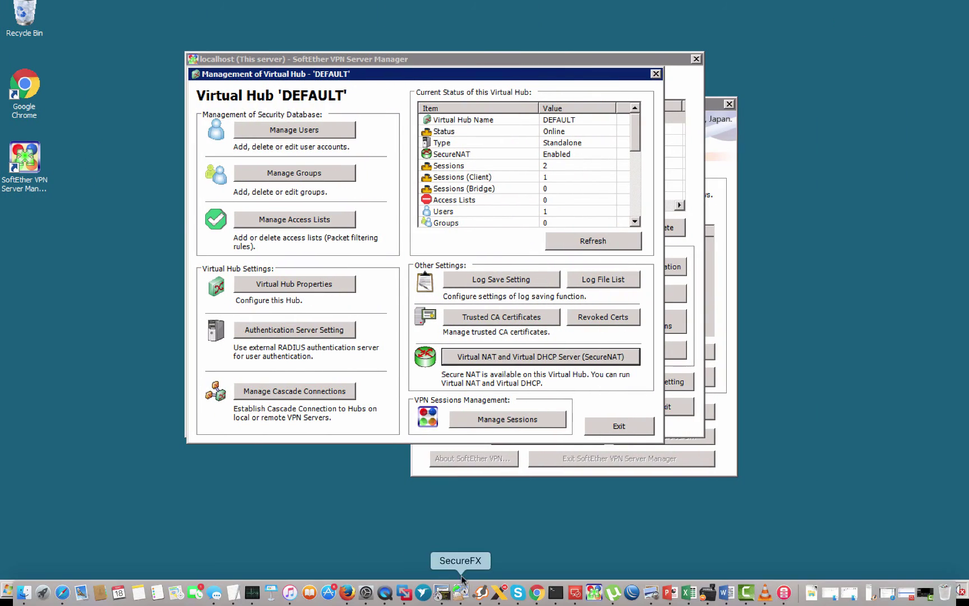
Step: Match the server's ipconfig address 173.164.168.132 against the Mac's public IP, allowing site location access
{"action": "left_click", "coordinate": [460, 590]}
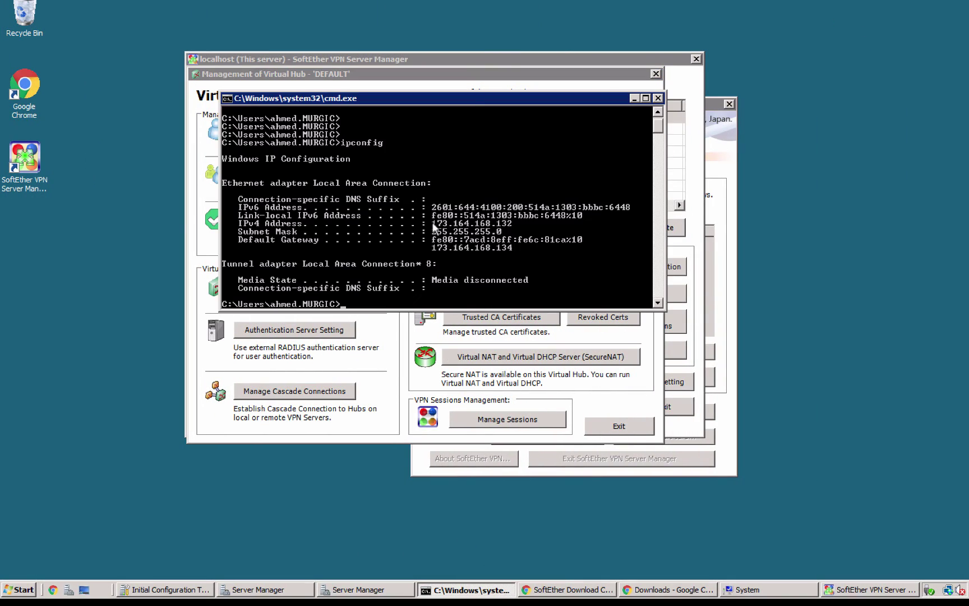
{"action": "key", "text": "ctrl+Left"}
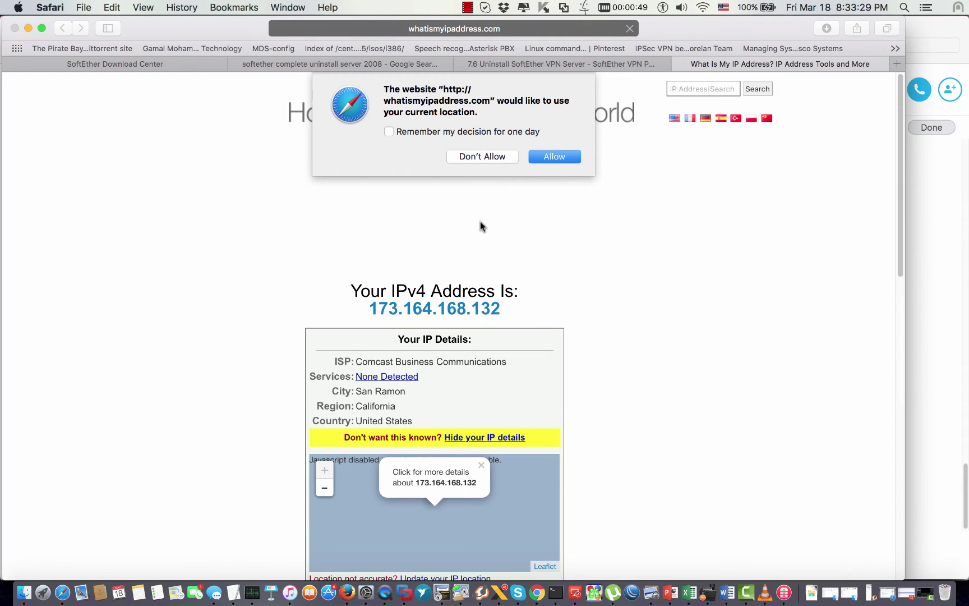
{"action": "left_click", "coordinate": [550, 157]}
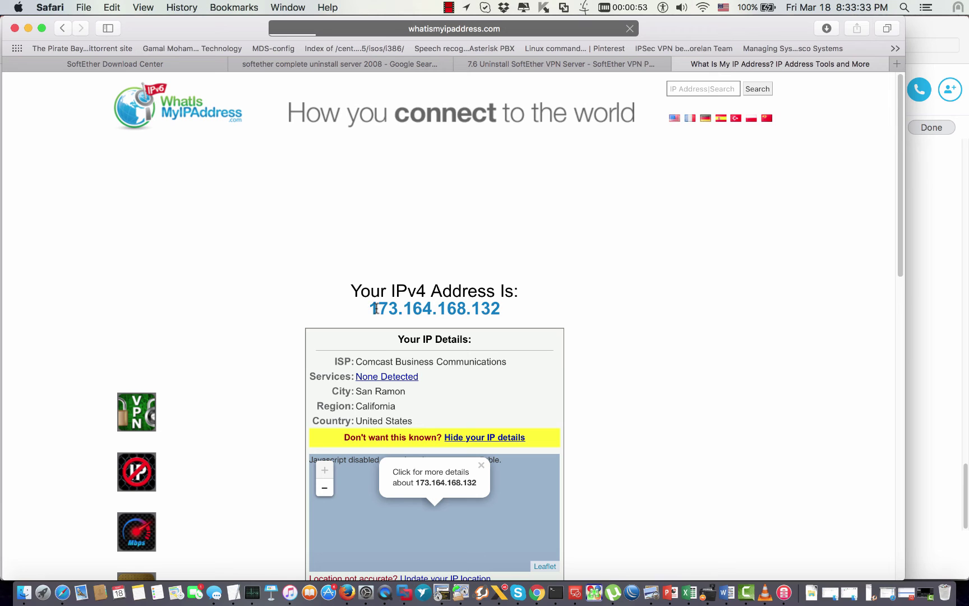
{"action": "key", "text": "ctrl+Right"}
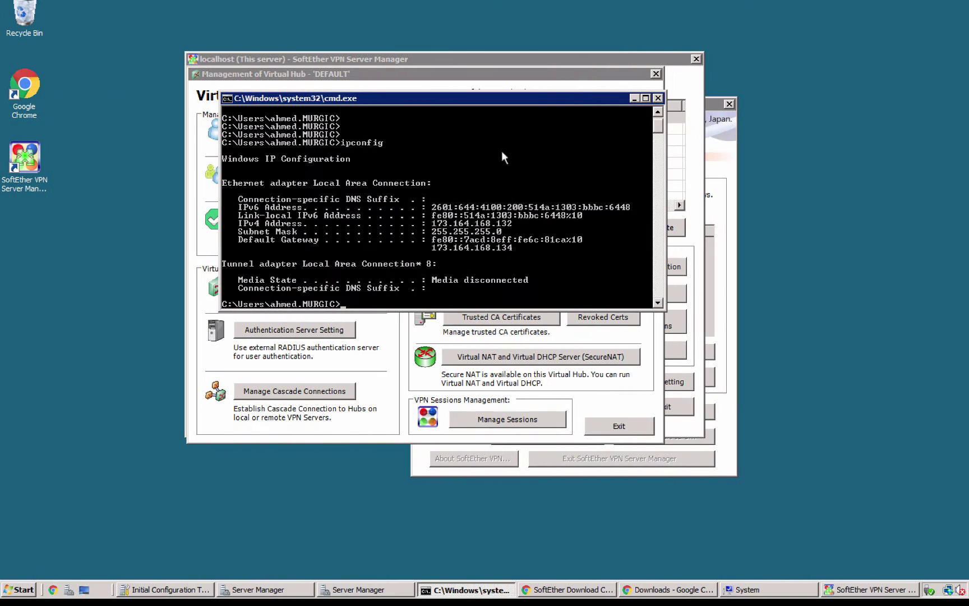
{"action": "left_click", "coordinate": [635, 100]}
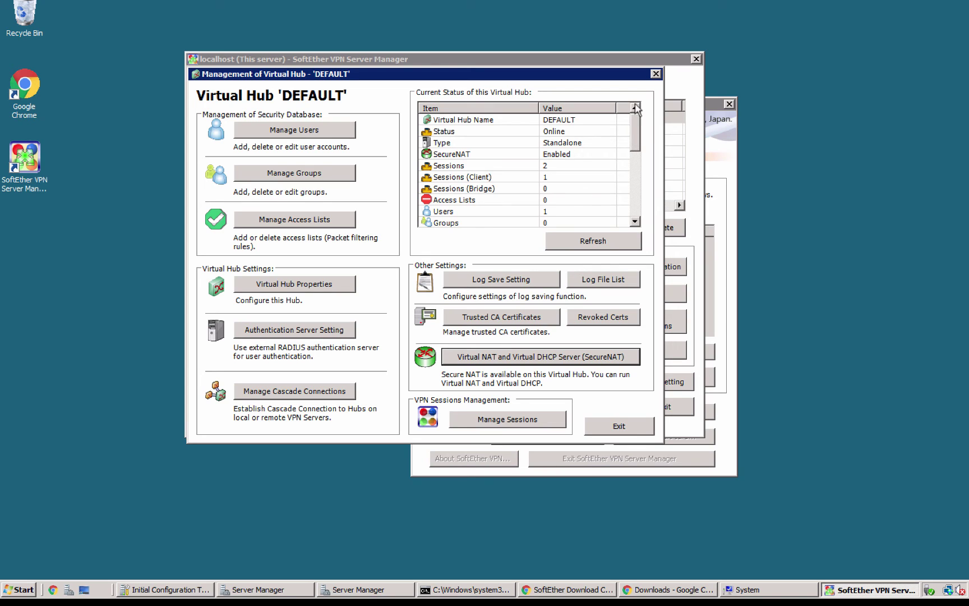
Step: Check the DEFAULT hub shows 1 client session and 1 user, then close the hub window
{"action": "left_click", "coordinate": [479, 178]}
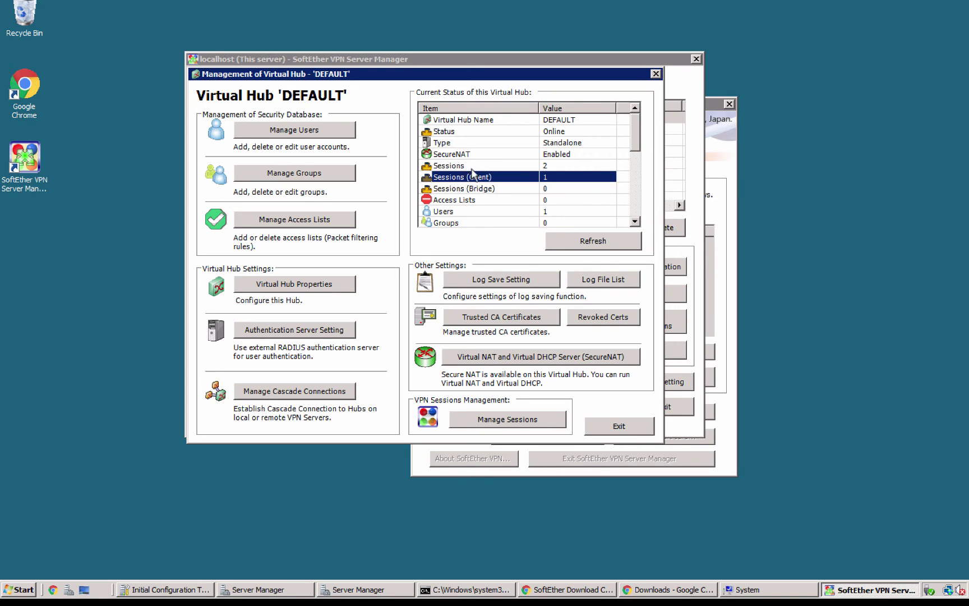
{"action": "left_click", "coordinate": [475, 213]}
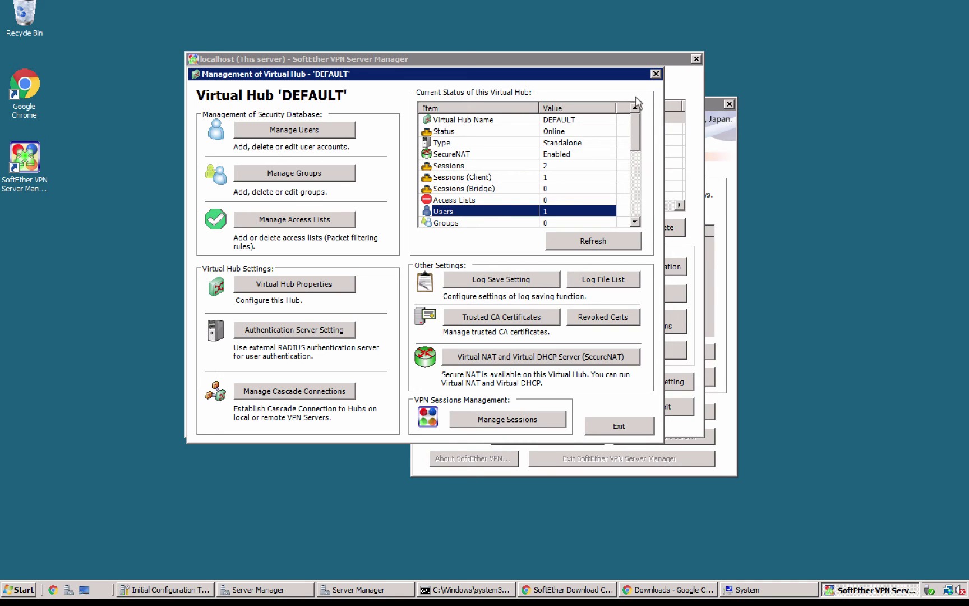
{"action": "left_click", "coordinate": [655, 74]}
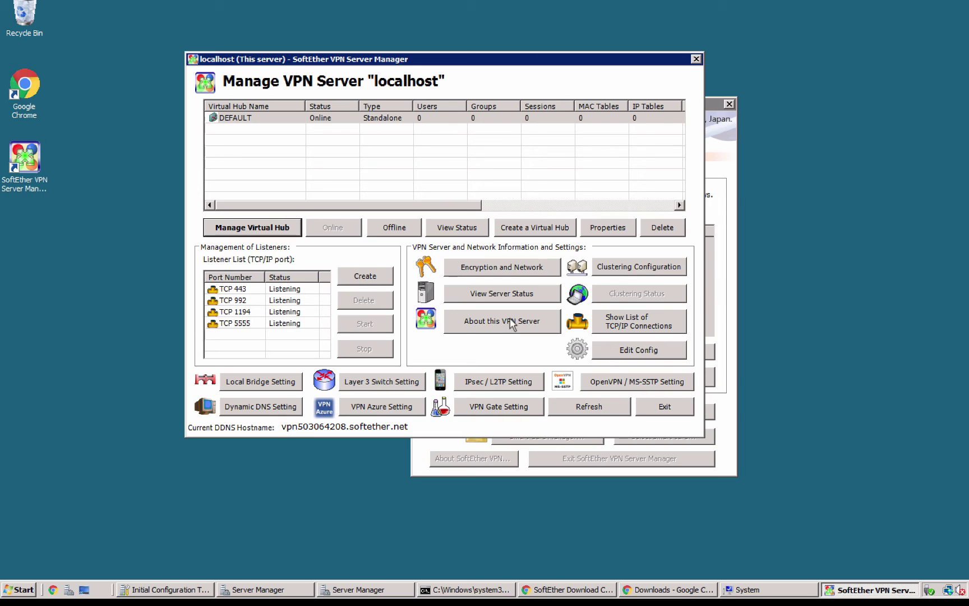
Step: Review the server's TCP/IP connection list, showing one management connection, and close it
{"action": "left_click", "coordinate": [609, 323]}
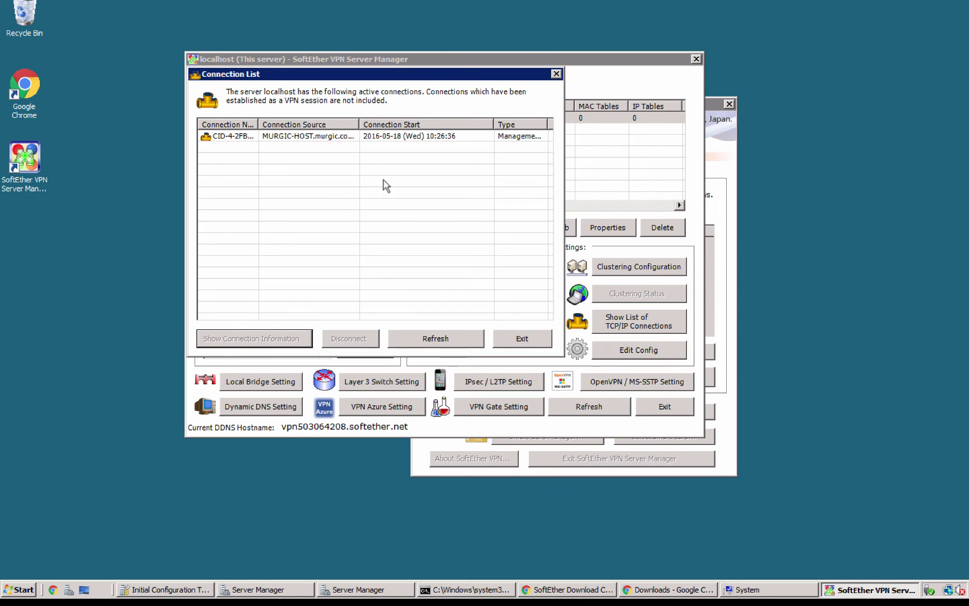
{"action": "left_click", "coordinate": [388, 137]}
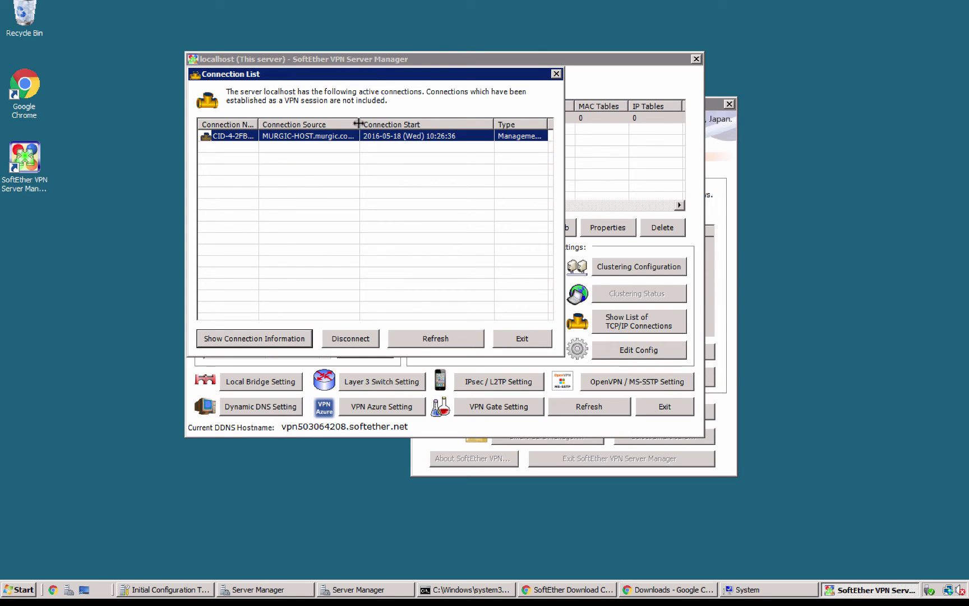
{"action": "left_click_drag", "start_coordinate": [357, 123], "coordinate": [330, 123]}
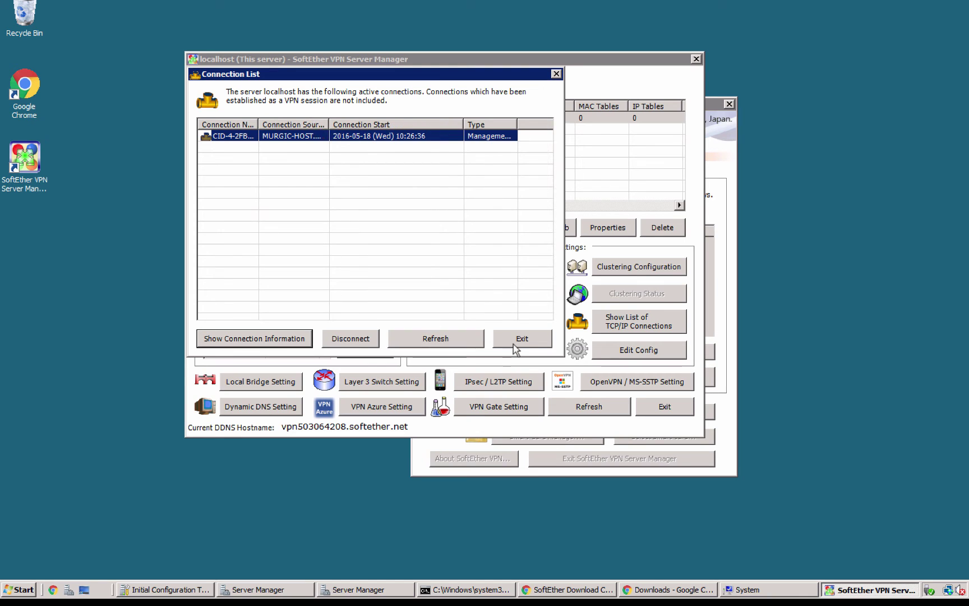
{"action": "left_click", "coordinate": [513, 343]}
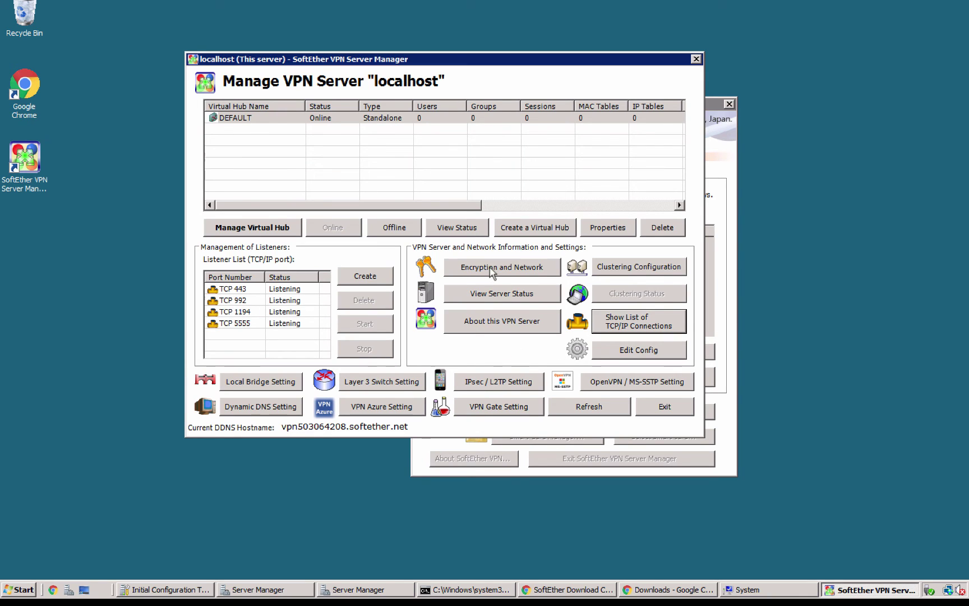
Step: Reopen DEFAULT hub management and inspect its user list showing the single user with 2 logins
{"action": "left_click", "coordinate": [248, 226]}
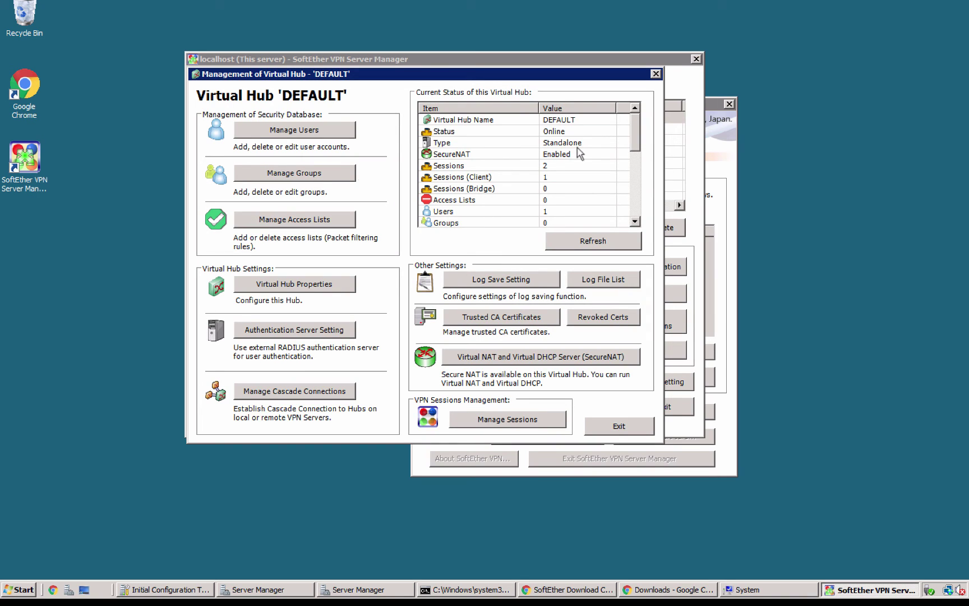
{"action": "left_click", "coordinate": [298, 130]}
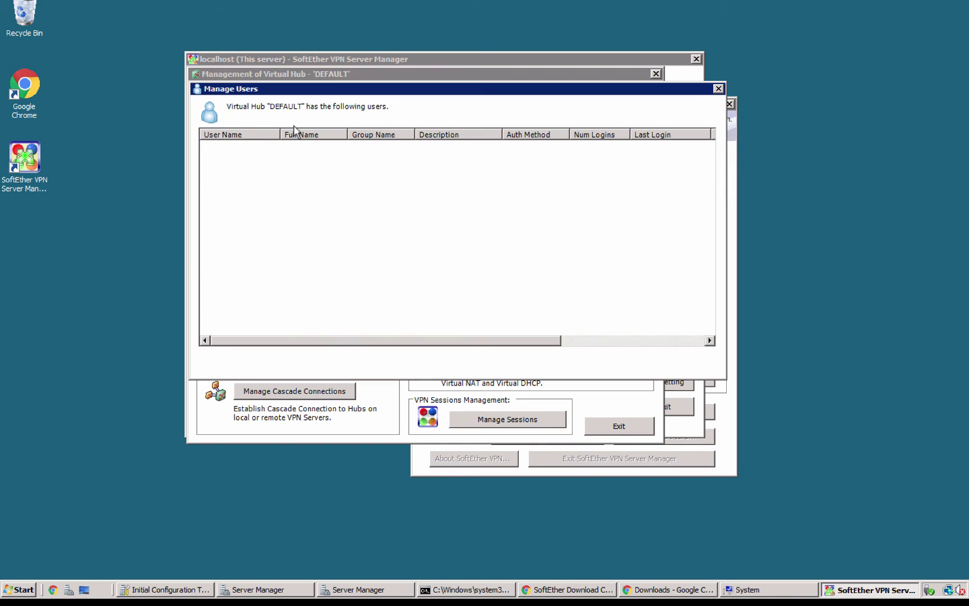
{"action": "left_click", "coordinate": [291, 146]}
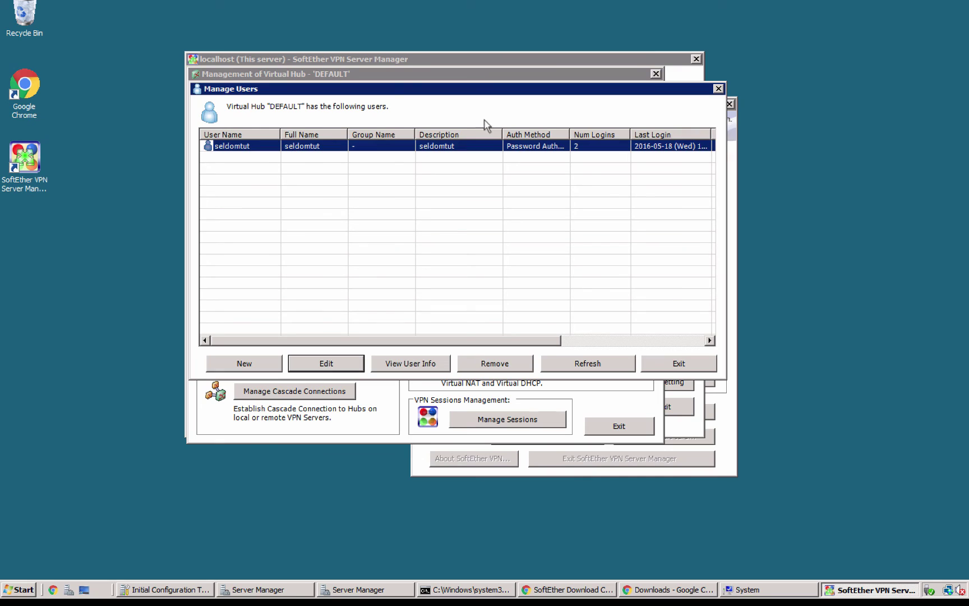
{"action": "left_click_drag", "start_coordinate": [570, 134], "coordinate": [554, 134]}
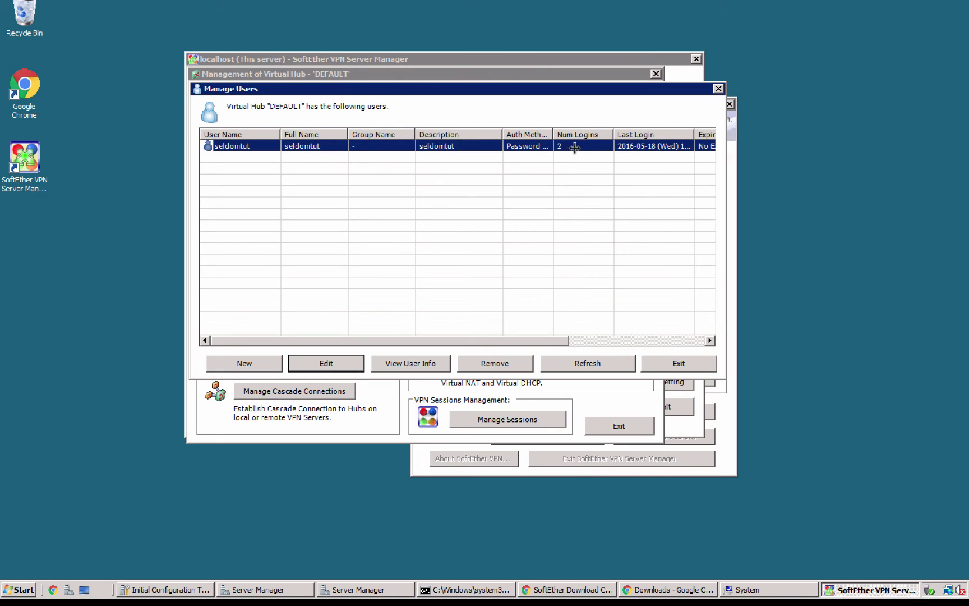
{"action": "left_click", "coordinate": [718, 88]}
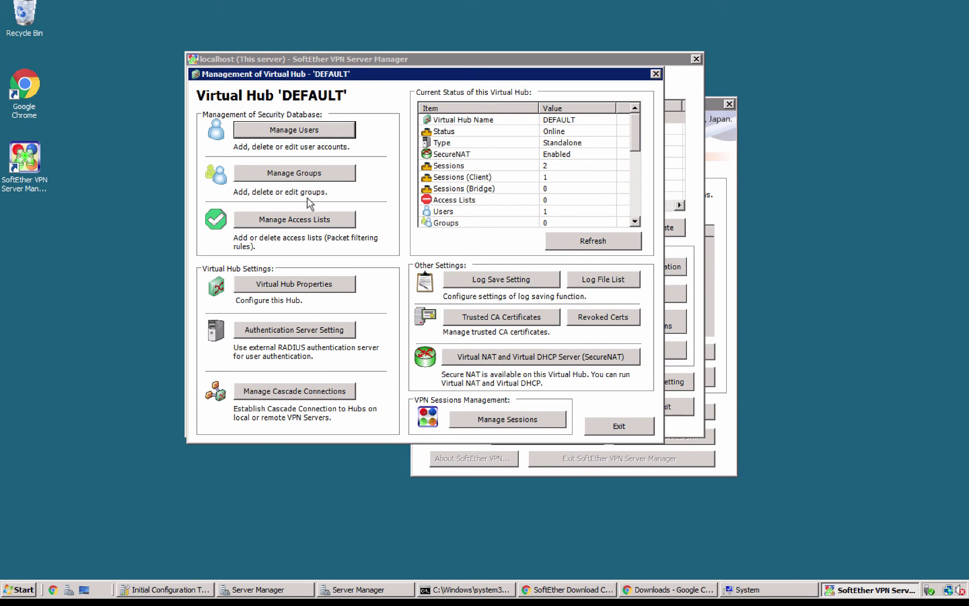
{"action": "left_click", "coordinate": [469, 419]}
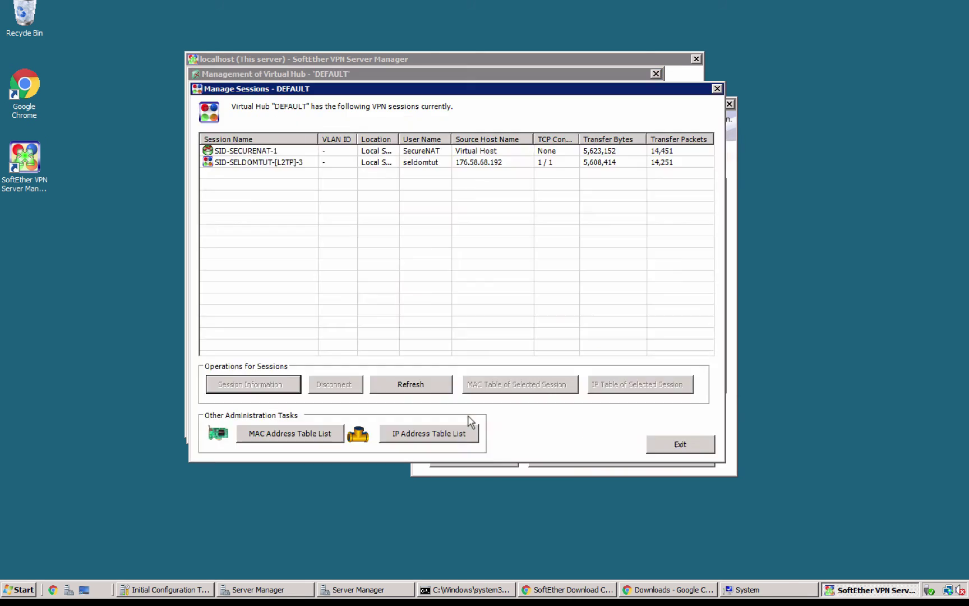
{"action": "left_click", "coordinate": [263, 164]}
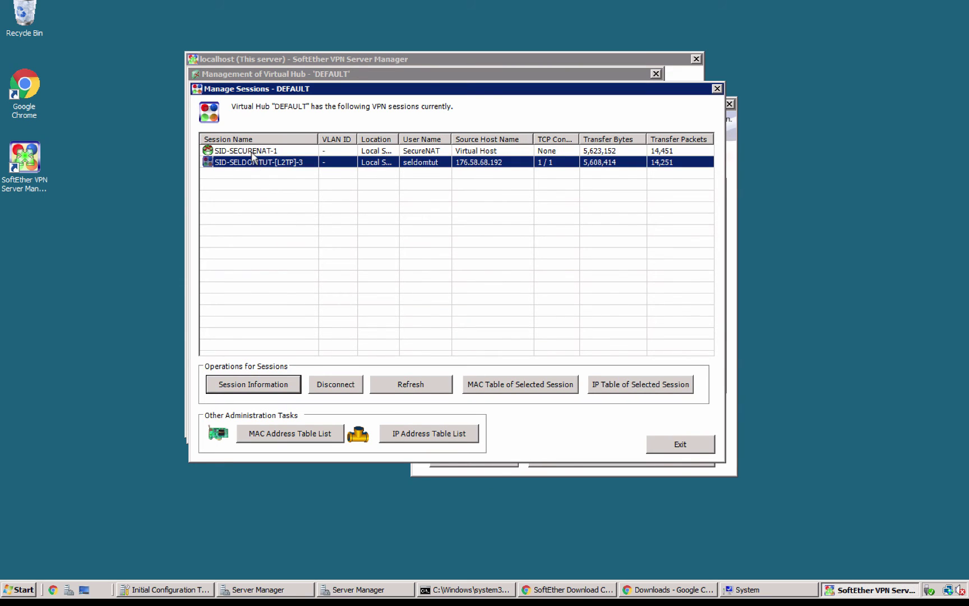
{"action": "left_click", "coordinate": [253, 152]}
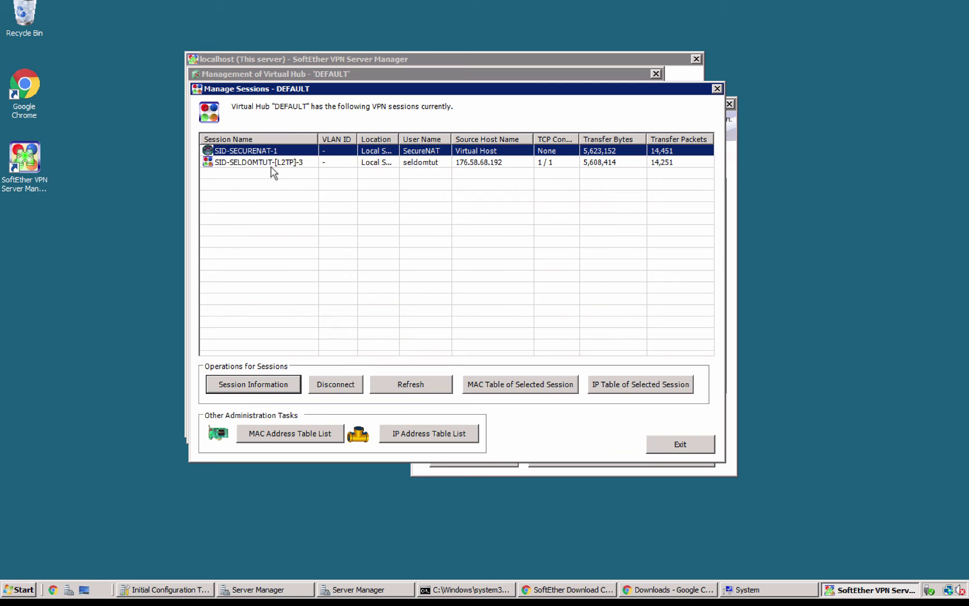
{"action": "left_click", "coordinate": [271, 166]}
{"action": "left_click", "coordinate": [270, 152]}
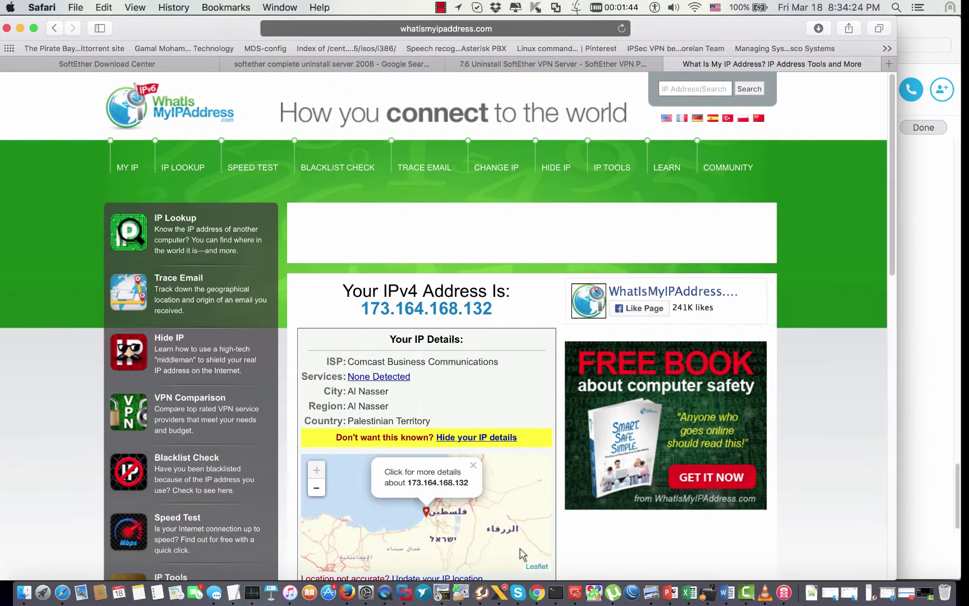
{"action": "left_click", "coordinate": [555, 592]}
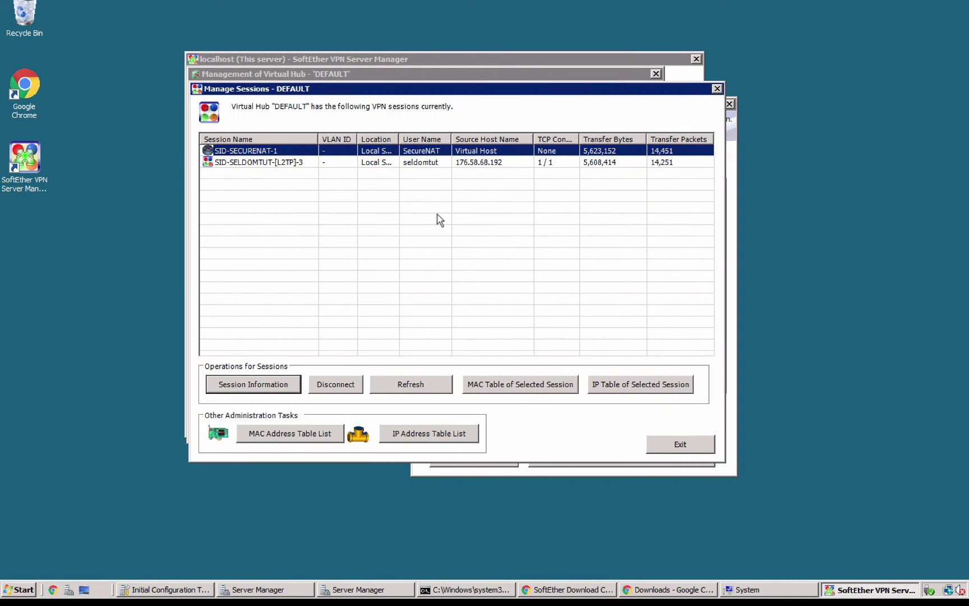
Step: Close the hub windows, view OpenVPN / MS-SSTP settings without changes, then open Dynamic DNS settings
{"action": "left_click", "coordinate": [718, 89]}
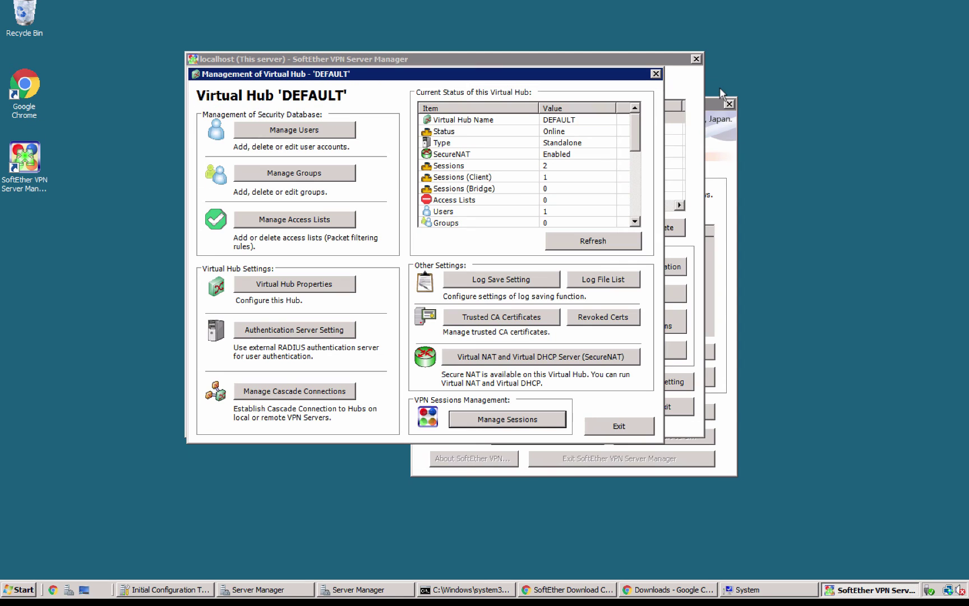
{"action": "left_click", "coordinate": [625, 425]}
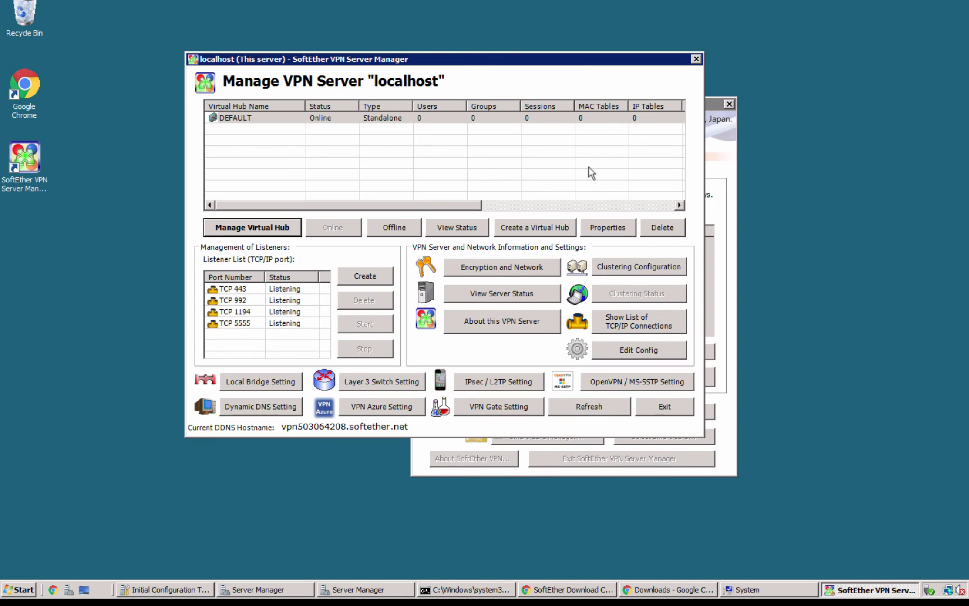
{"action": "left_click_drag", "start_coordinate": [554, 54], "coordinate": [579, 65]}
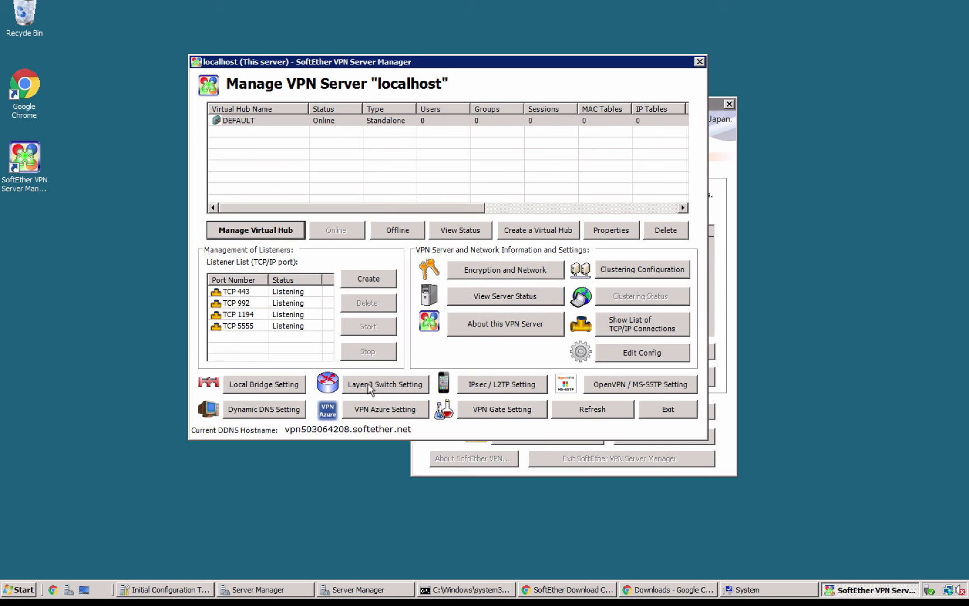
{"action": "left_click", "coordinate": [621, 391]}
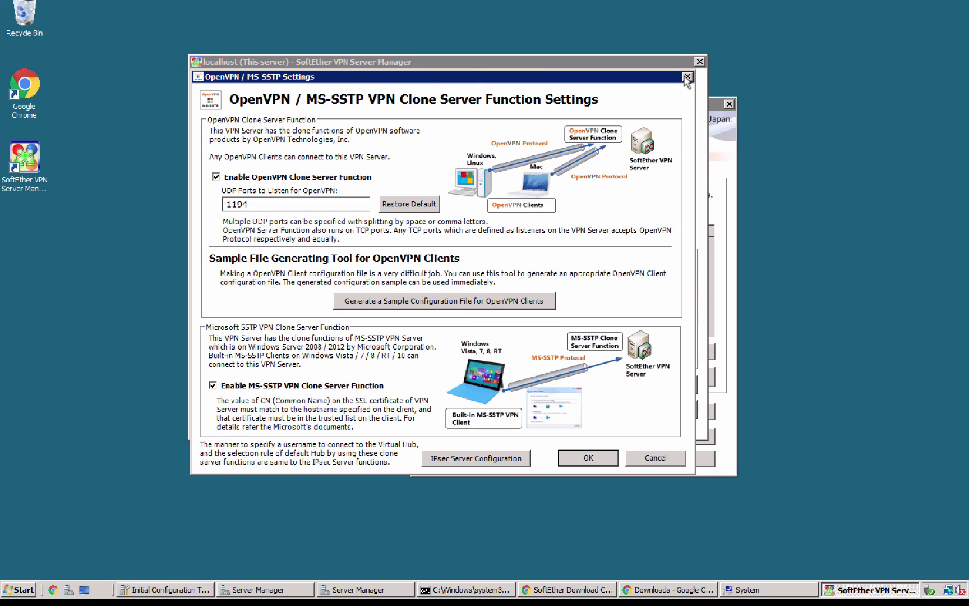
{"action": "left_click", "coordinate": [685, 76]}
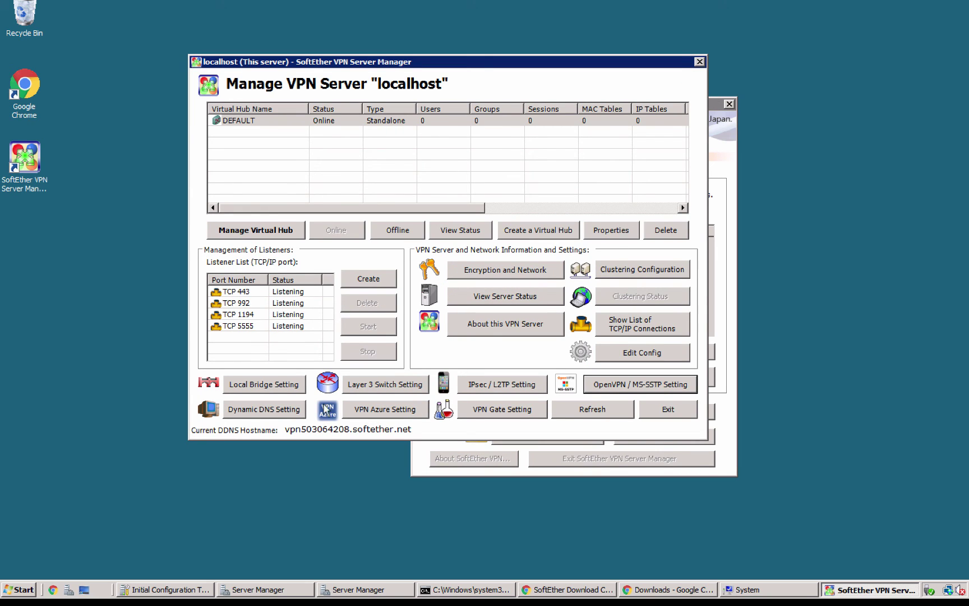
{"action": "left_click", "coordinate": [271, 416]}
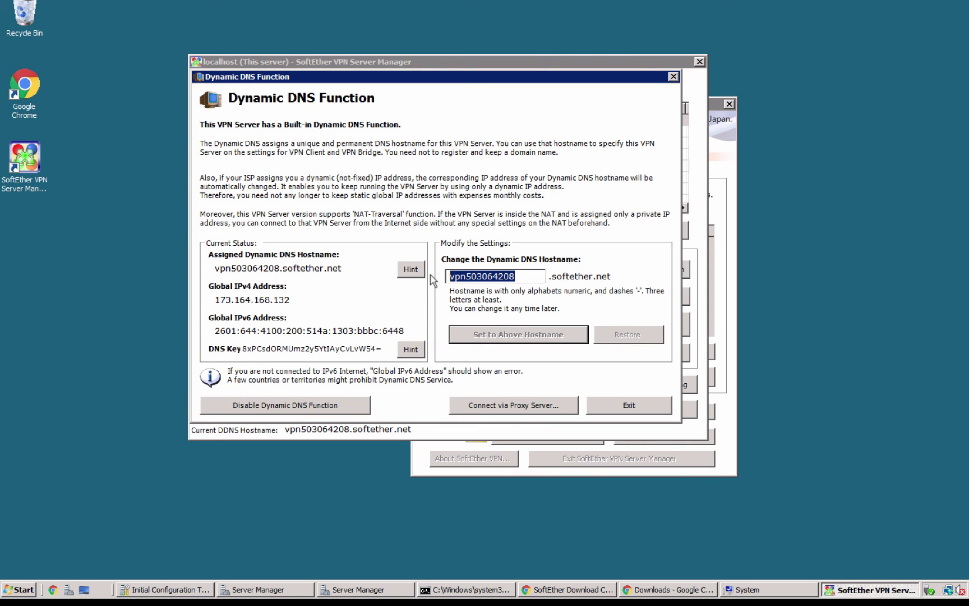
Step: Begin a ping command in Command Prompt, removing an accidentally pasted IP address
{"action": "left_click", "coordinate": [456, 589]}
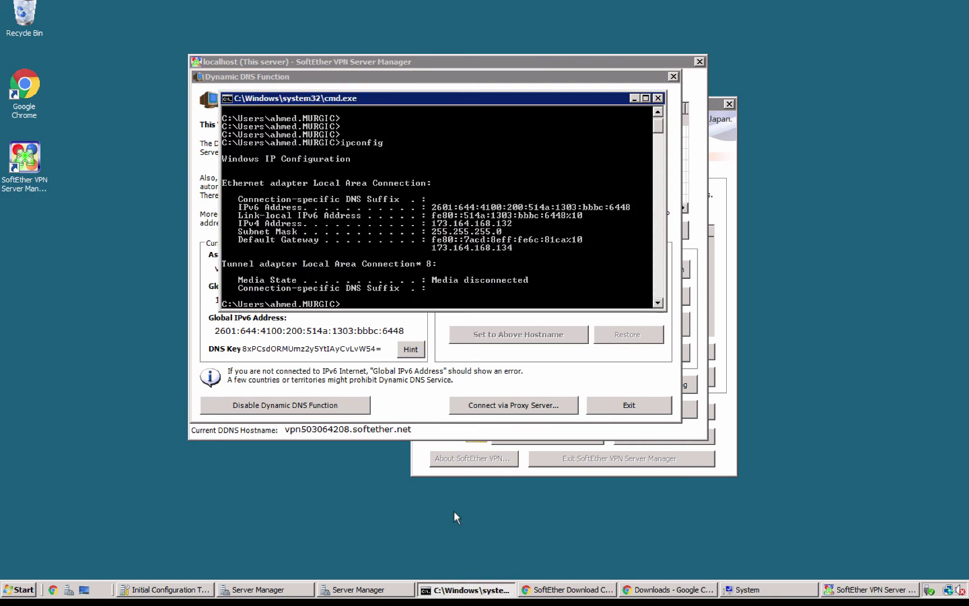
{"action": "type", "text": "ping"}
{"action": "right_click", "coordinate": [518, 236]}
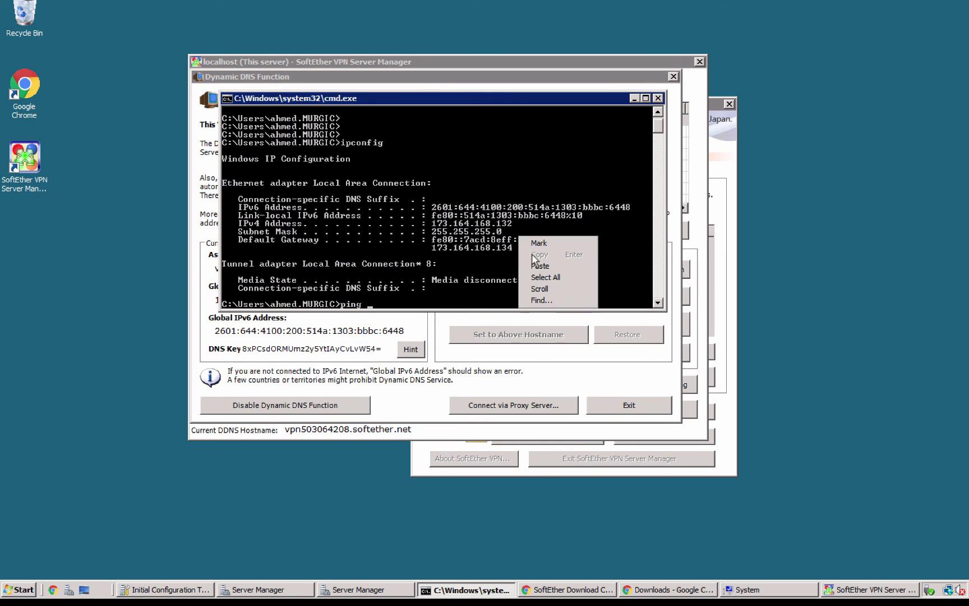
{"action": "left_click", "coordinate": [538, 266]}
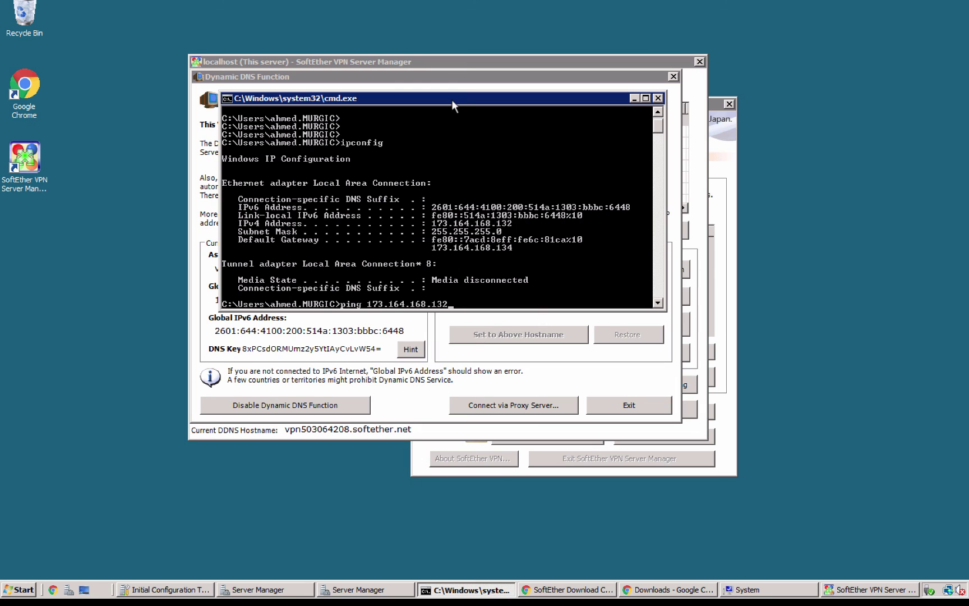
{"action": "key", "text": "BackSpace"}
{"action": "key", "text": "BackSpace"}
{"action": "key", "text": "BackSpace"}
{"action": "key", "text": "BackSpace"}
{"action": "key", "text": "BackSpace"}
{"action": "key", "text": "BackSpace"}
{"action": "key", "text": "BackSpace"}
{"action": "key", "text": "BackSpace"}
{"action": "key", "text": "BackSpace"}
{"action": "key", "text": "BackSpace"}
{"action": "left_click_drag", "start_coordinate": [263, 101], "coordinate": [73, 98]}
{"action": "left_click", "coordinate": [515, 362]}
{"action": "key", "text": "super+c"}
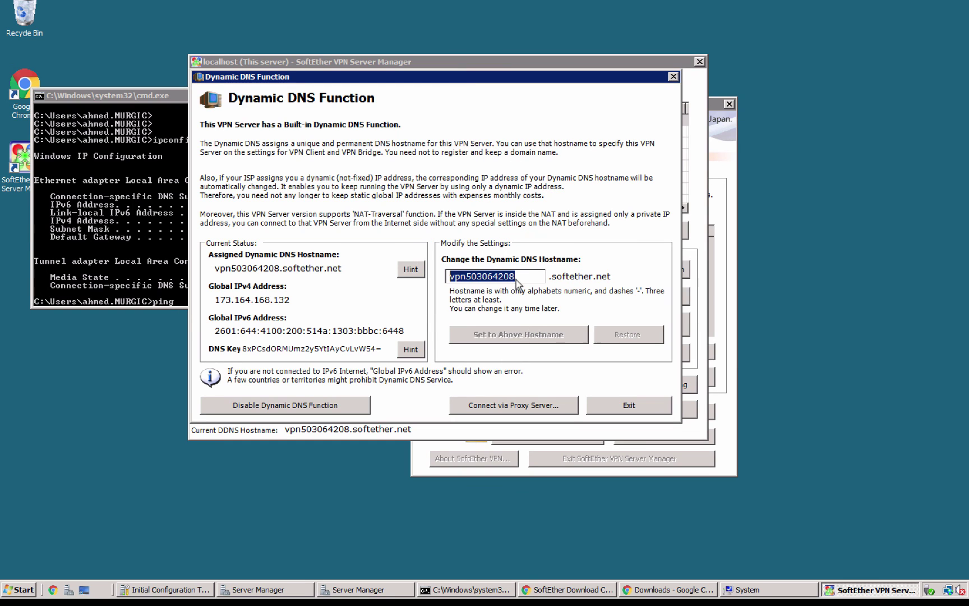
{"action": "right_click", "coordinate": [508, 271]}
{"action": "left_click", "coordinate": [144, 282]}
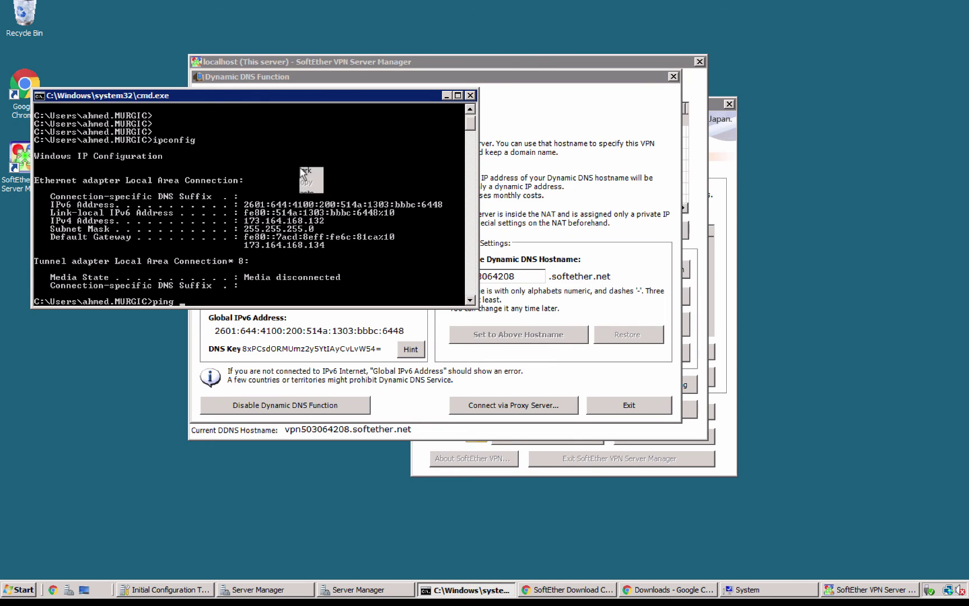
Step: Paste the hostname after ping, complete it with .softether.net, and run the ping to vpn503064208.softether.net
{"action": "right_click", "coordinate": [301, 173]}
{"action": "left_click", "coordinate": [319, 198]}
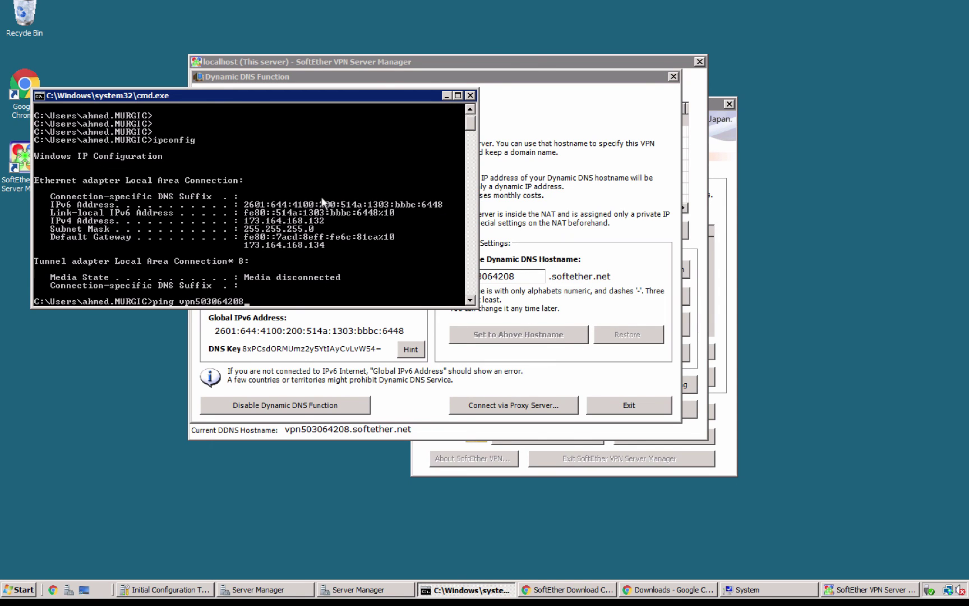
{"action": "type", "text": ".softether.net"}
{"action": "key", "text": "Return"}
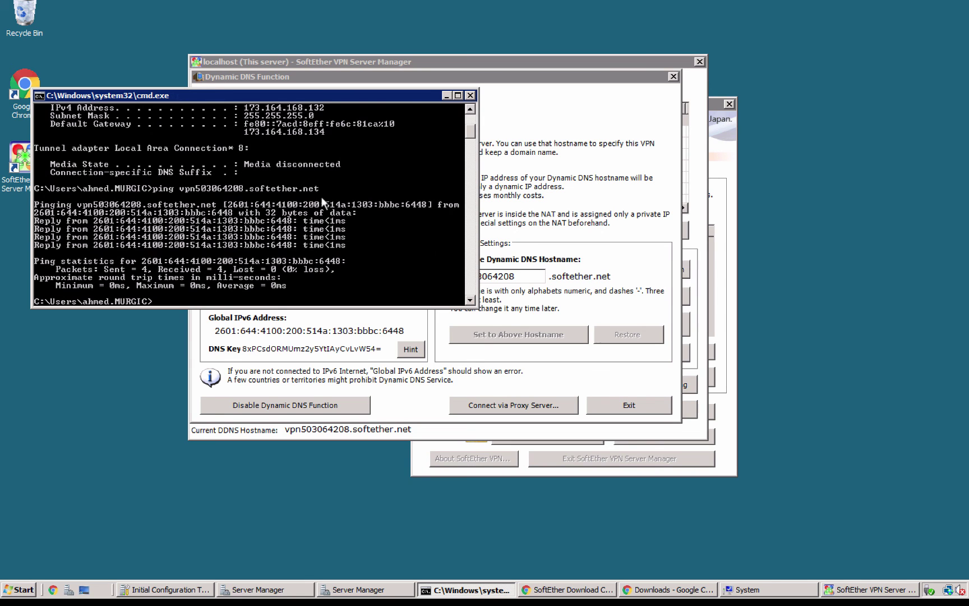
{"action": "key", "text": "Return"}
{"action": "key", "text": "Return"}
{"action": "key", "text": "Return"}
{"action": "key", "text": "Up"}
{"action": "key", "text": "Return"}
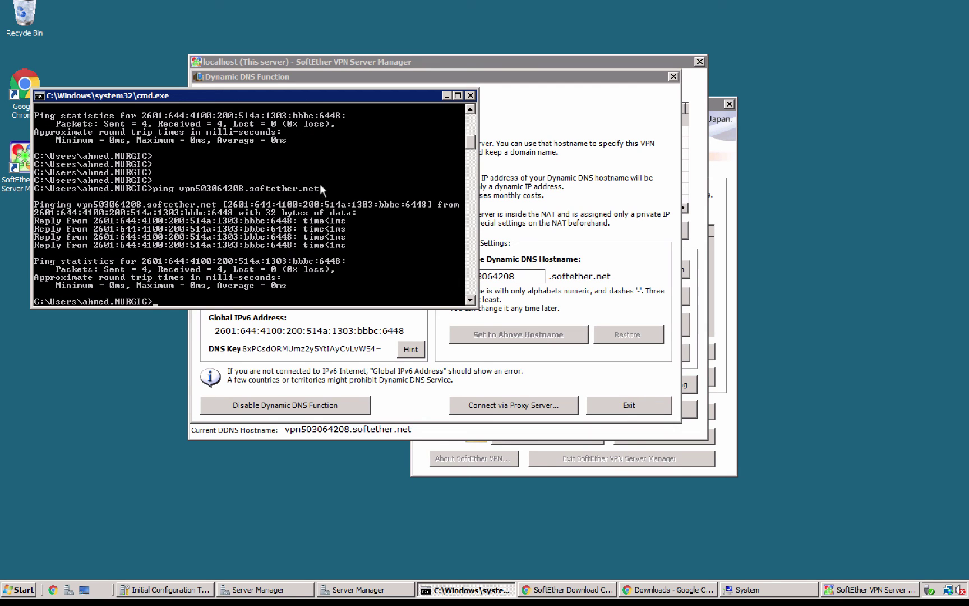
Step: Mark and copy the full vpn503064208.softether.net hostname from the console output
{"action": "right_click", "coordinate": [209, 189]}
{"action": "left_click", "coordinate": [222, 195]}
{"action": "left_click", "coordinate": [182, 188]}
{"action": "left_click_drag", "start_coordinate": [288, 194], "coordinate": [320, 189]}
{"action": "key", "text": "Return"}
{"action": "left_click", "coordinate": [556, 592]}
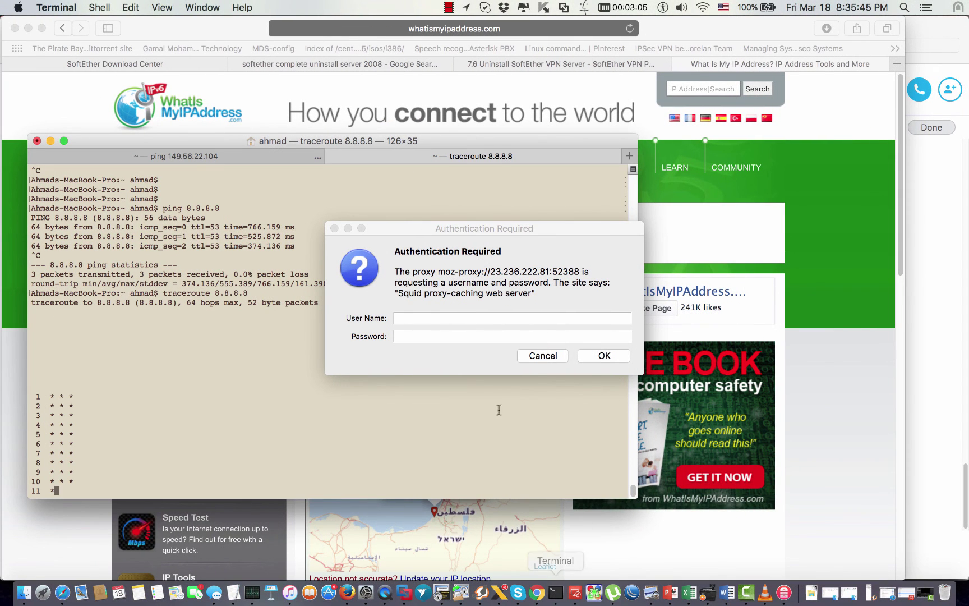
Step: Dismiss the Safari proxy prompt, maximize Terminal, and stop the running traceroute
{"action": "left_click", "coordinate": [591, 355]}
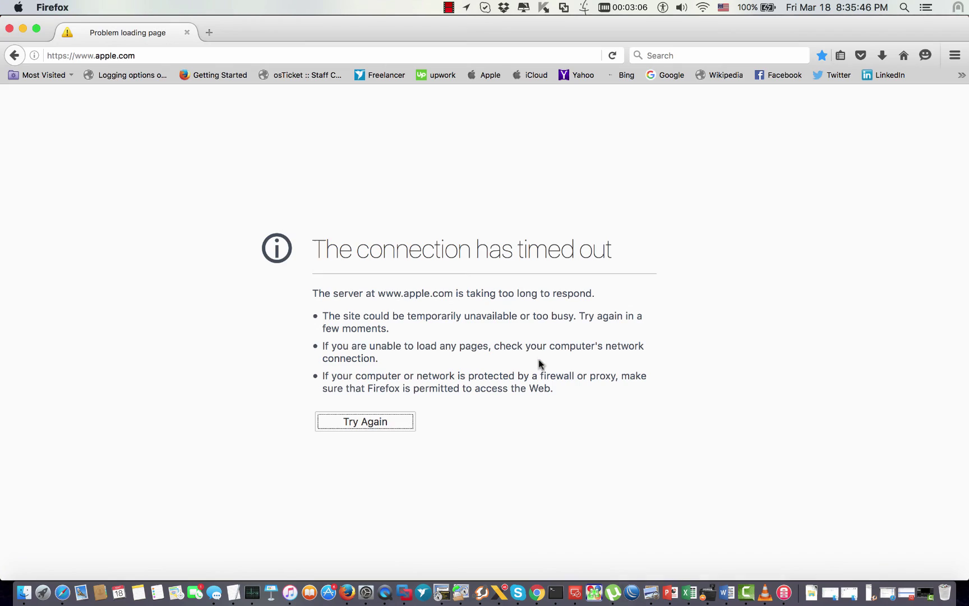
{"action": "left_click", "coordinate": [556, 593]}
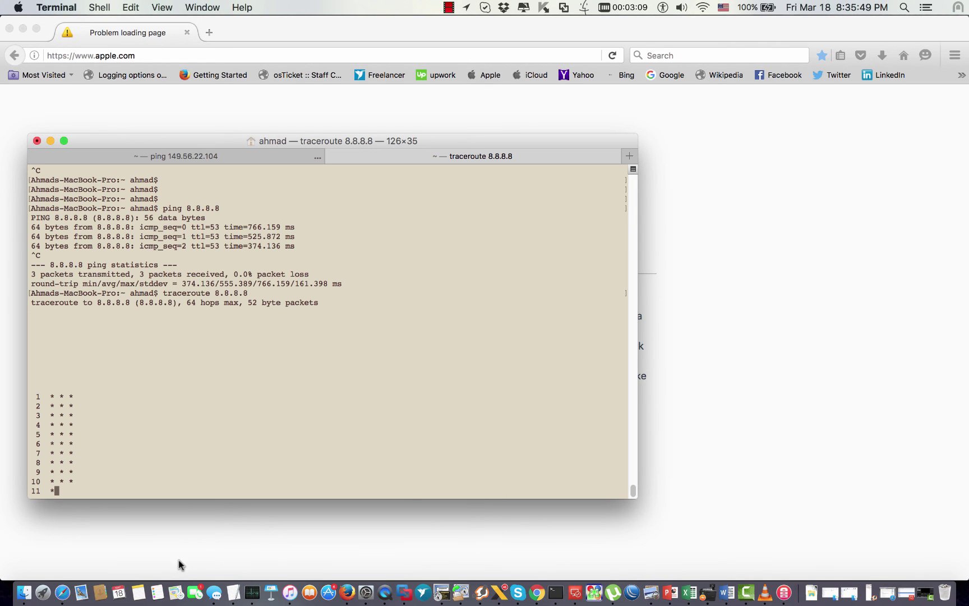
{"action": "left_click", "coordinate": [64, 140]}
{"action": "key", "text": "ctrl+c"}
Step: Ping the pasted vpn503064208.softether.net hostname and mark its resolved address 173.164.168.132
{"action": "key", "text": "Return"}
{"action": "type", "text": "ping"}
{"action": "right_click", "coordinate": [399, 213]}
{"action": "left_click", "coordinate": [409, 226]}
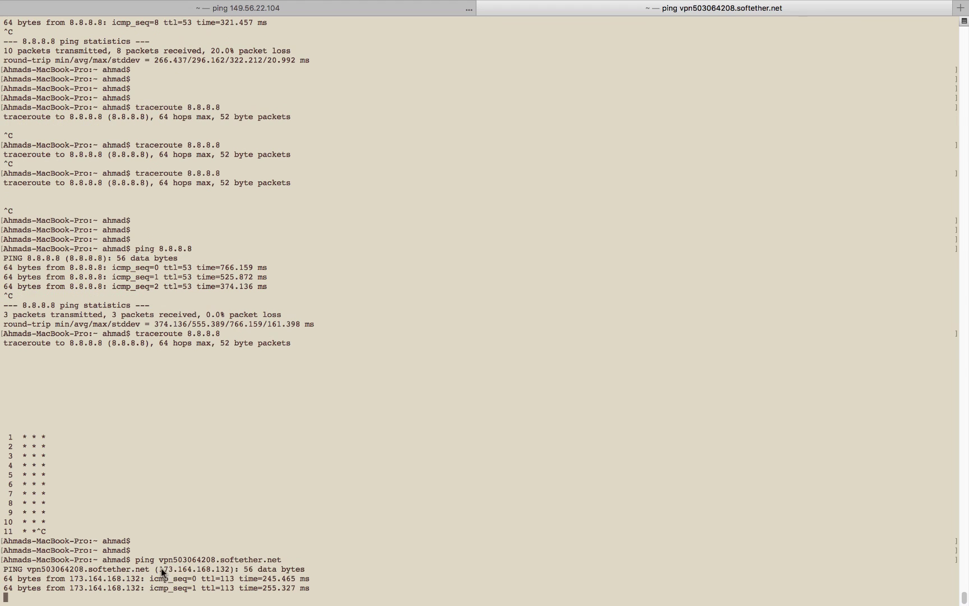
{"action": "left_click_drag", "start_coordinate": [160, 568], "coordinate": [230, 563]}
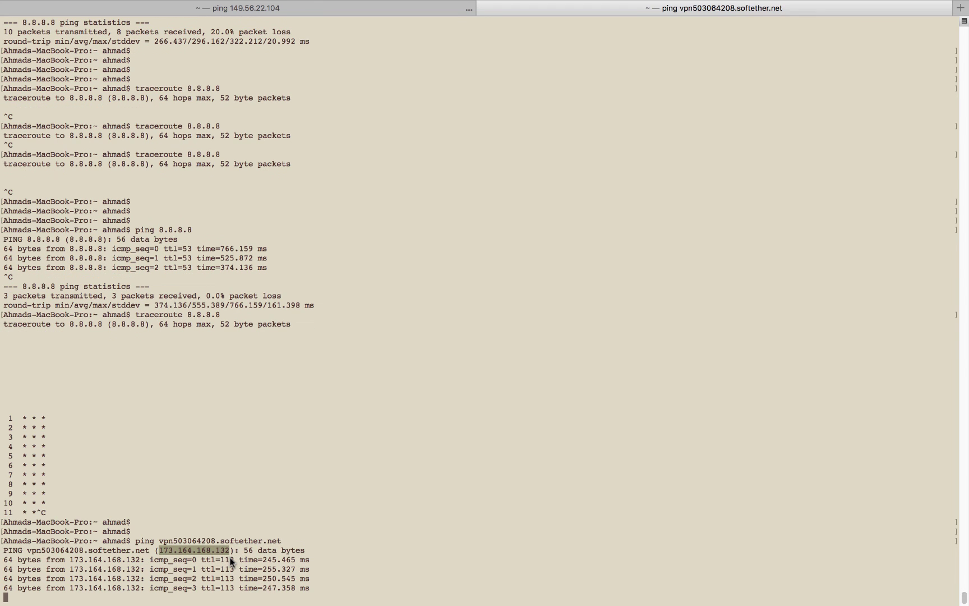
Step: On the Windows server, minimize cmd.exe, close the Dynamic DNS dialog, and return to the Mac
{"action": "key", "text": "ctrl+Right"}
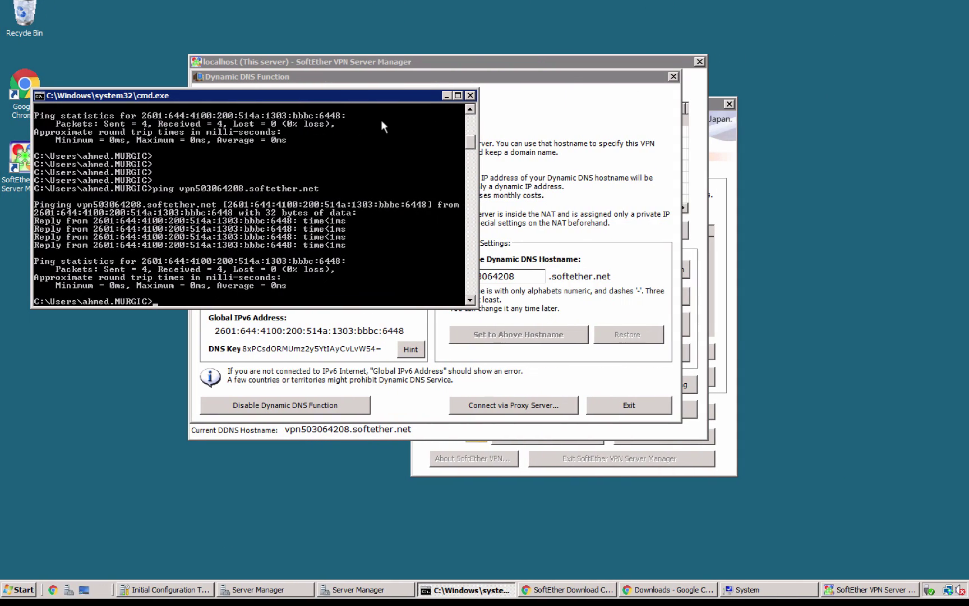
{"action": "left_click", "coordinate": [447, 95]}
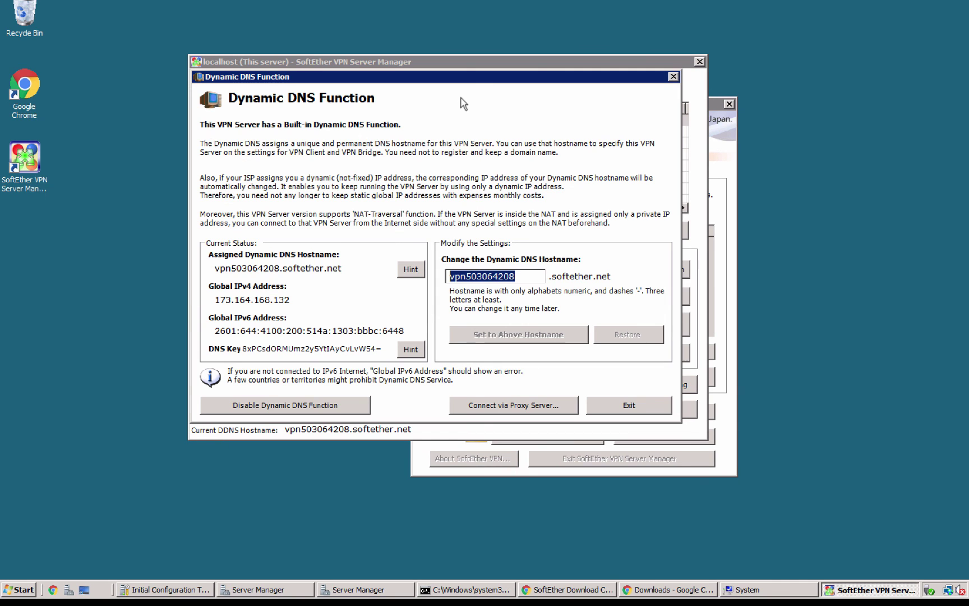
{"action": "left_click", "coordinate": [673, 77]}
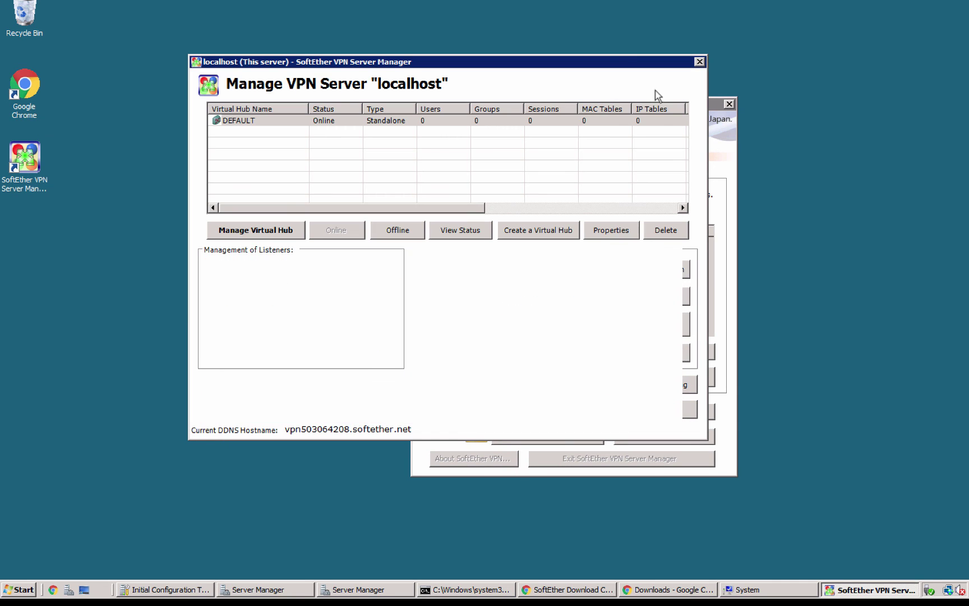
{"action": "left_click_drag", "start_coordinate": [528, 62], "coordinate": [589, 68]}
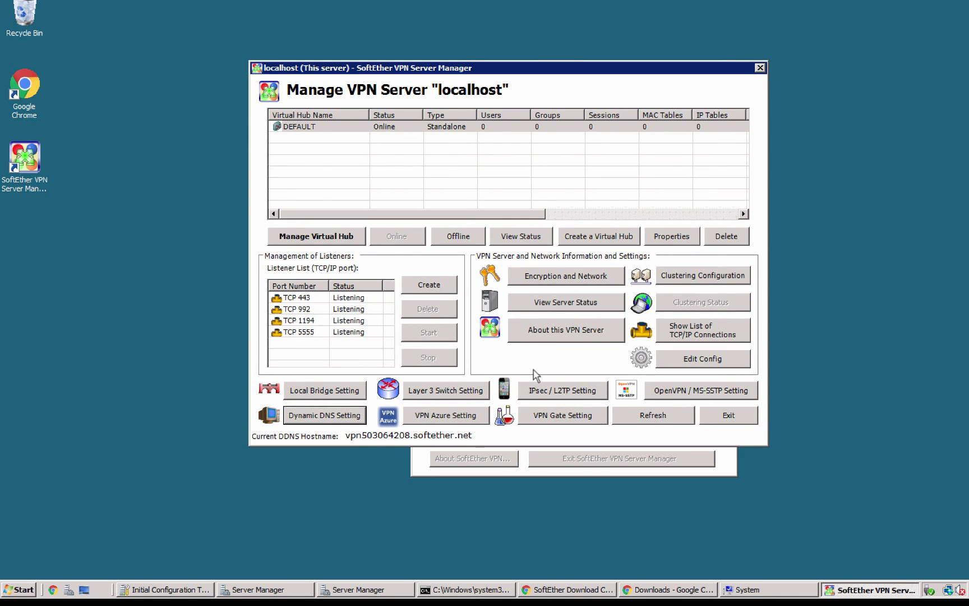
{"action": "key", "text": "ctrl+Left"}
{"action": "key", "text": "ctrl+Left"}
Step: Show the connected VPN (L2TP) status in Network preferences, then bring up the closing PowerPoint slide
{"action": "left_click", "coordinate": [365, 593]}
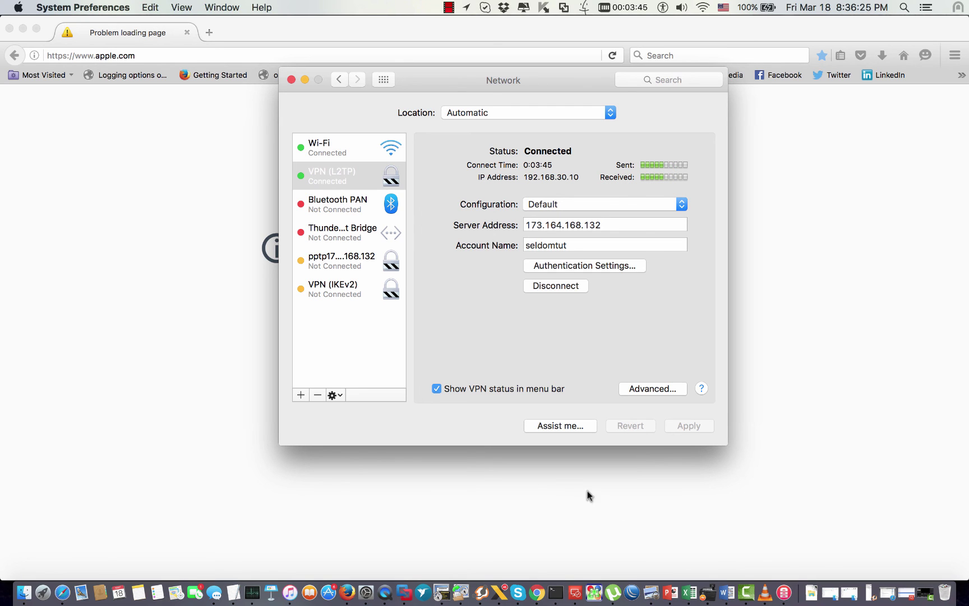
{"action": "left_click", "coordinate": [671, 592]}
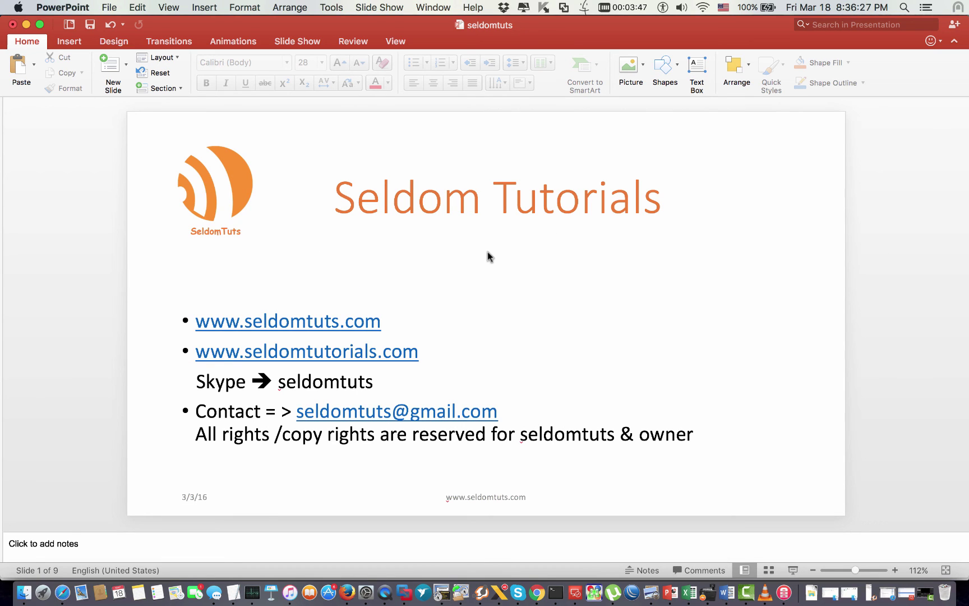